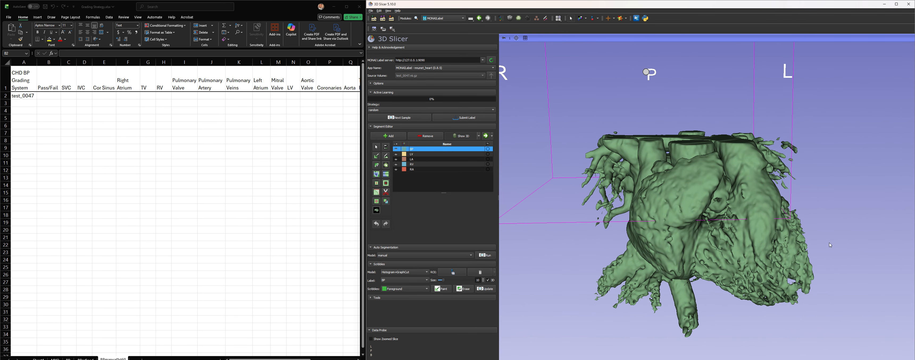
Restore the multi-view layout and record the Pass/Fail result for test_0047 as Pass in the grading spreadsheet.
click(525, 37)
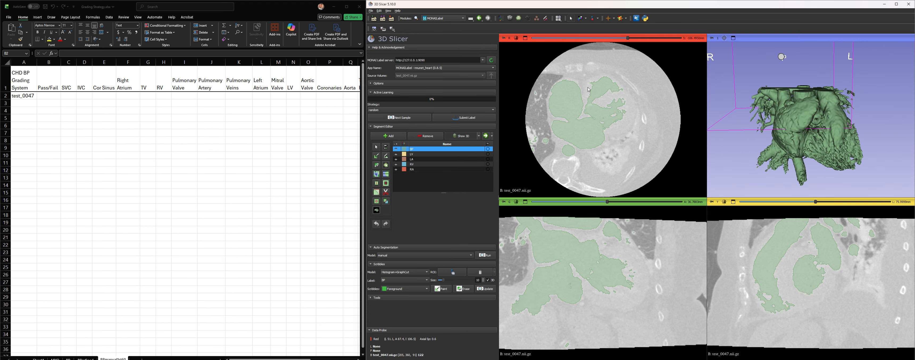
click(50, 96)
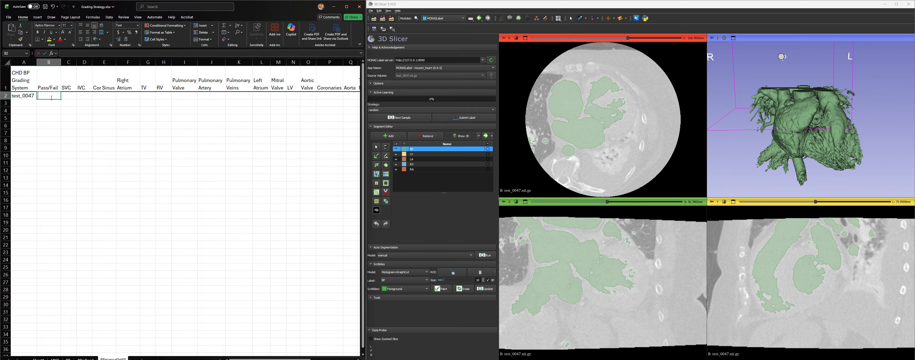
text(Pass)
key(Tab)
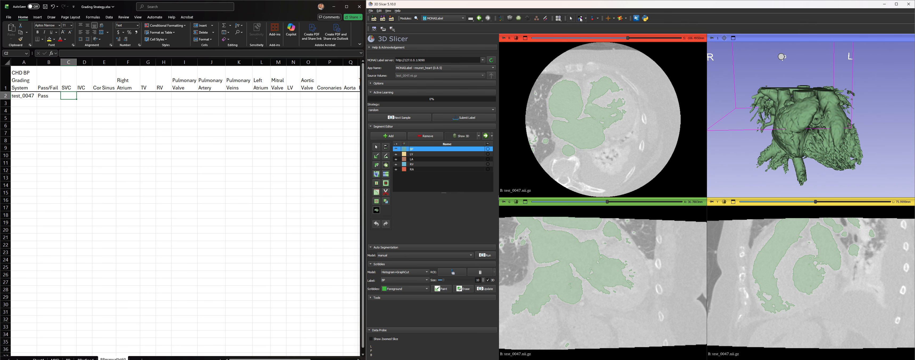
Increase the contrast of the CT slices and compare the images with the BP segment hidden and shown.
click(580, 19)
drag(578, 84, 513, 67)
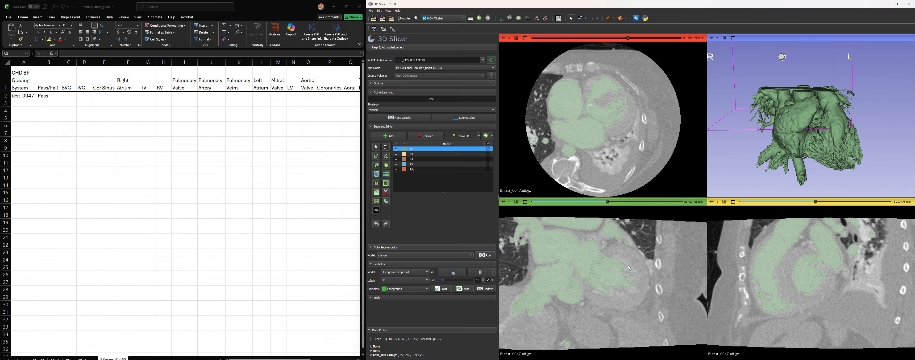
click(396, 149)
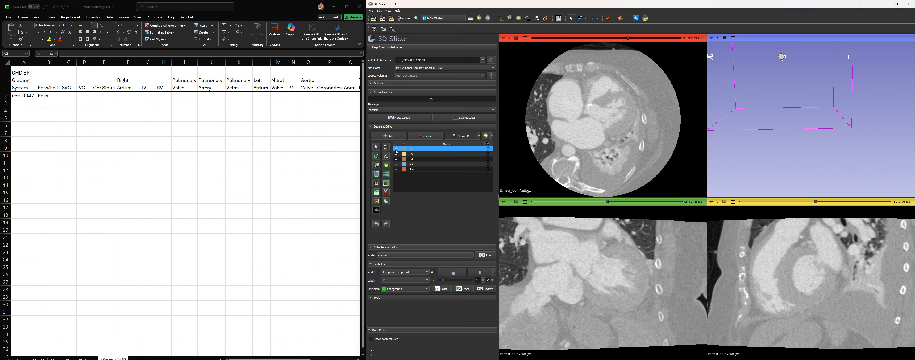
click(396, 149)
click(397, 149)
click(396, 150)
click(396, 150)
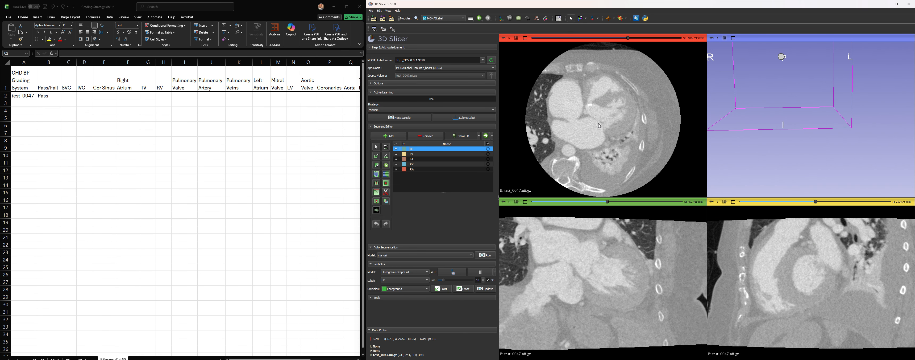
click(396, 149)
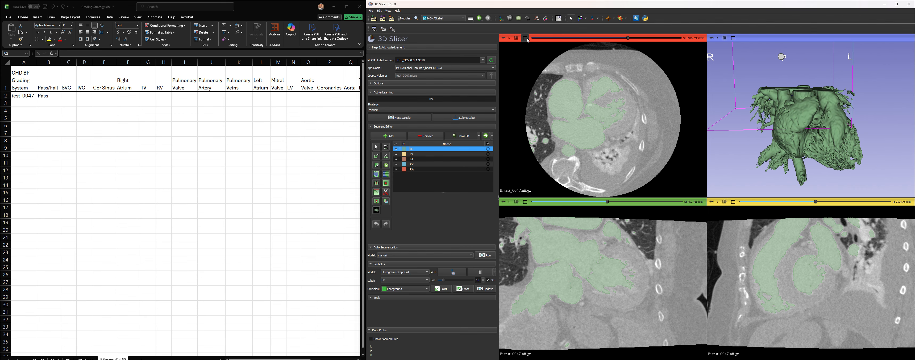
Review the SVC through the enlarged axial slices and record its grade for test_0047 as 0,9,10 in the spreadsheet.
click(527, 38)
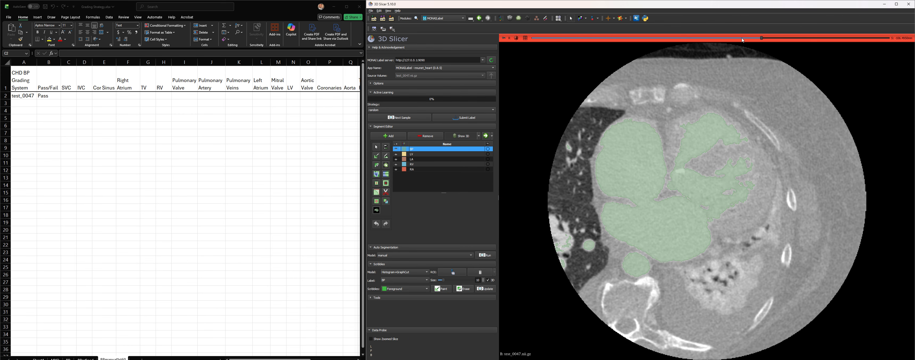
drag(762, 41, 818, 69)
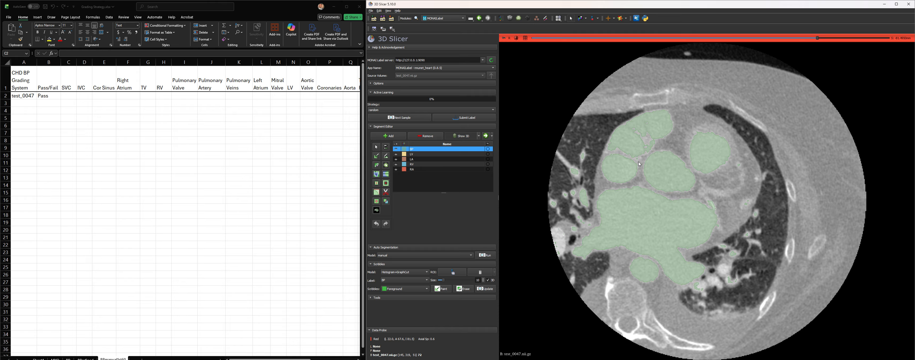
drag(818, 40, 865, 40)
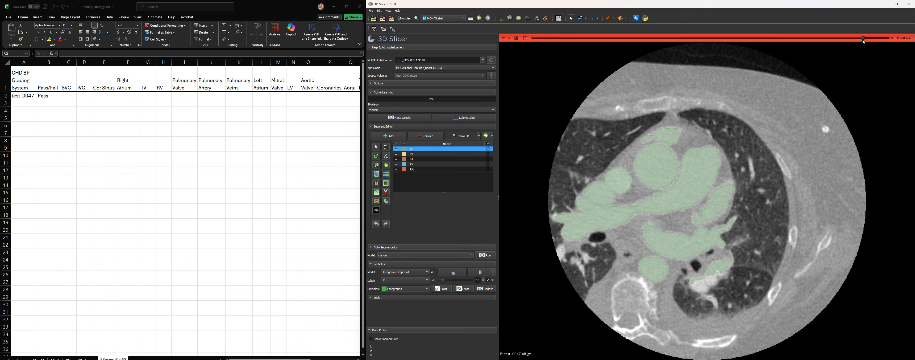
scroll(866, 40, up, 1)
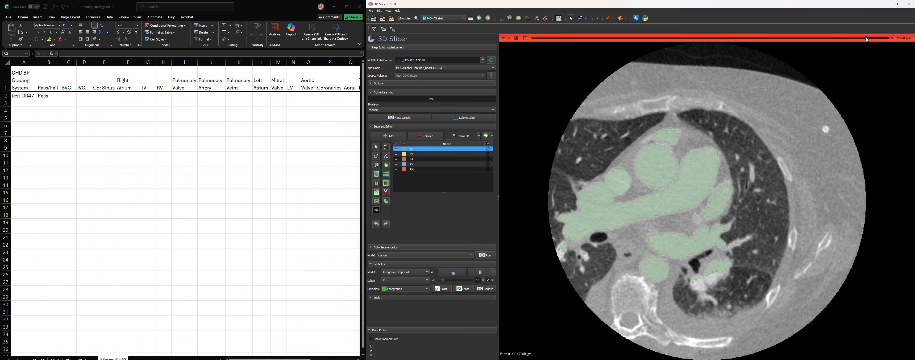
scroll(867, 40, down, 9)
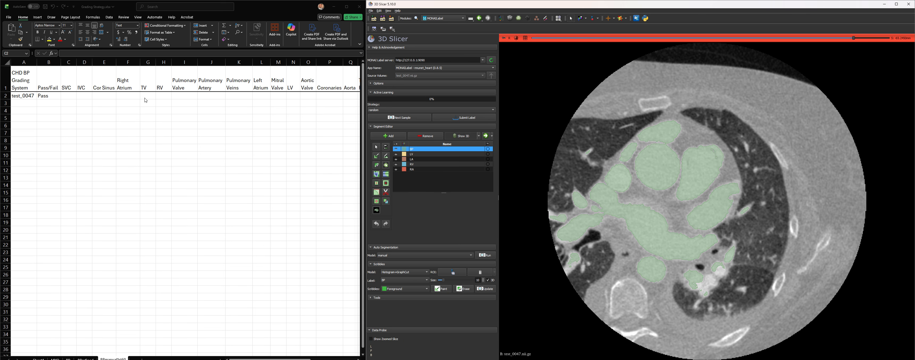
click(71, 96)
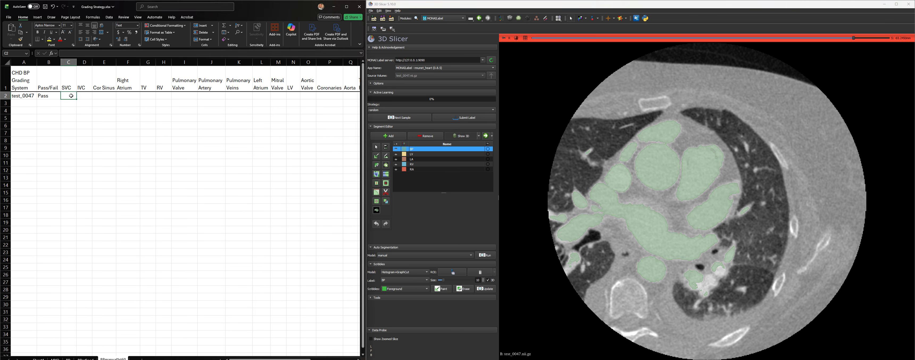
text(0,9,10)
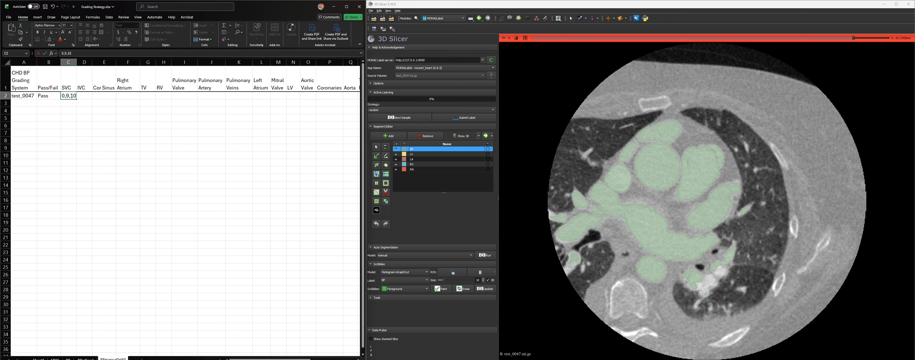
key(Tab)
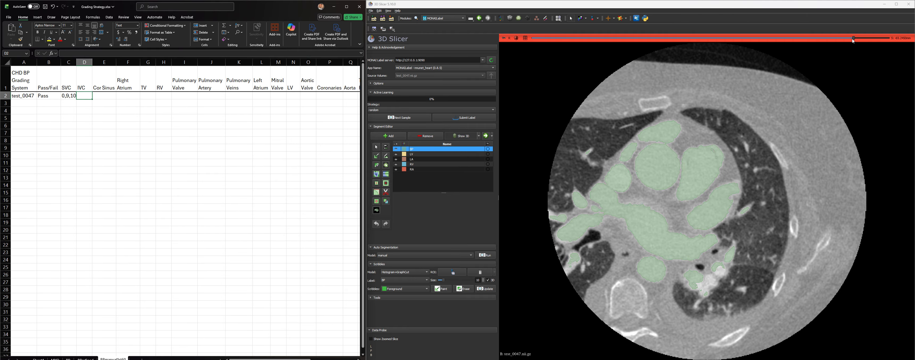
Review the IVC through the lower axial slices and record its grade for test_0047 as 0,8,10 in the spreadsheet.
drag(854, 39, 700, 43)
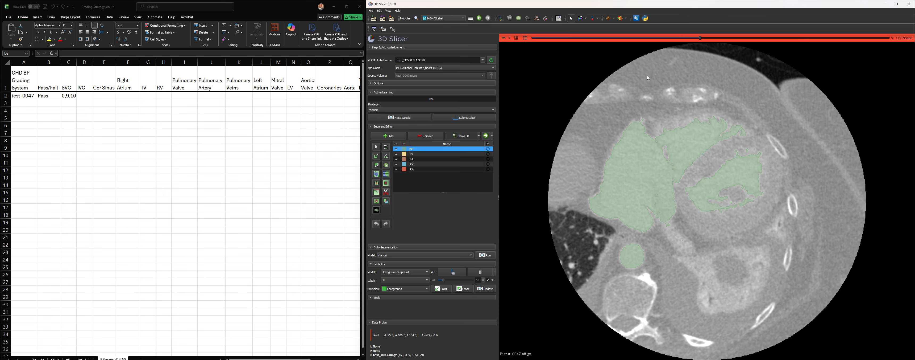
mouse_move(702, 41)
mouse_down()
mouse_move(674, 44)
mouse_move(747, 46)
mouse_move(704, 48)
mouse_up()
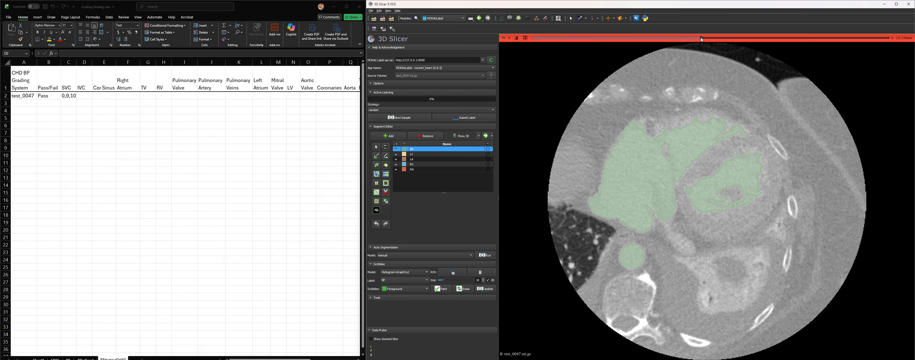
drag(702, 40, 658, 31)
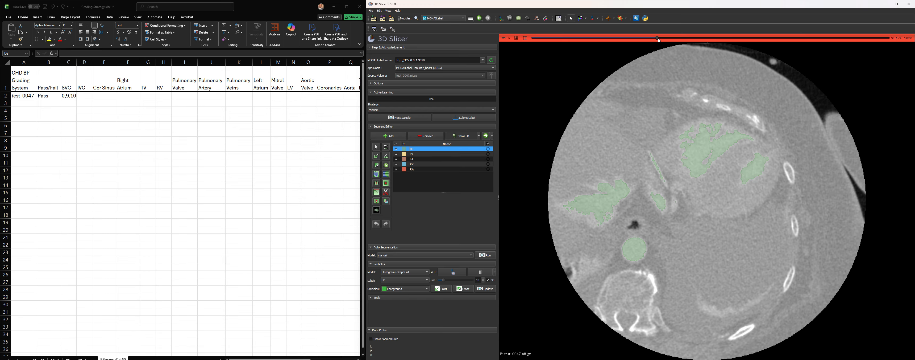
drag(659, 40, 675, 40)
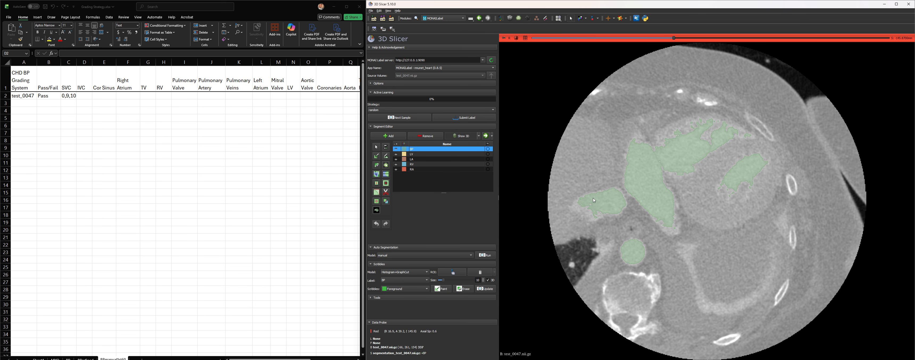
drag(675, 39, 617, 38)
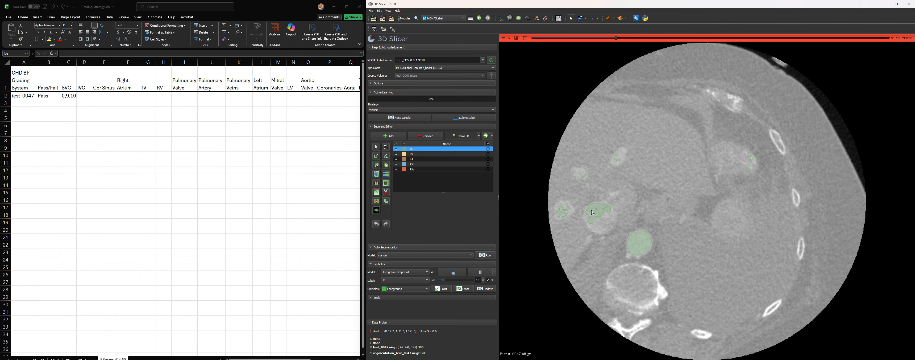
drag(617, 37, 659, 37)
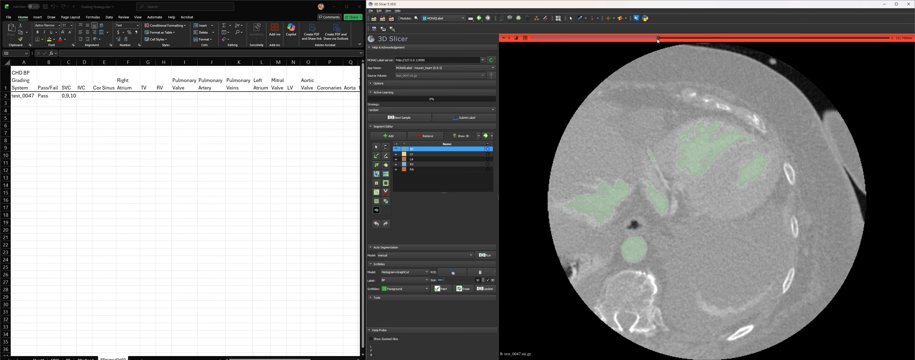
drag(658, 39, 680, 42)
click(88, 98)
text(0,8,10)
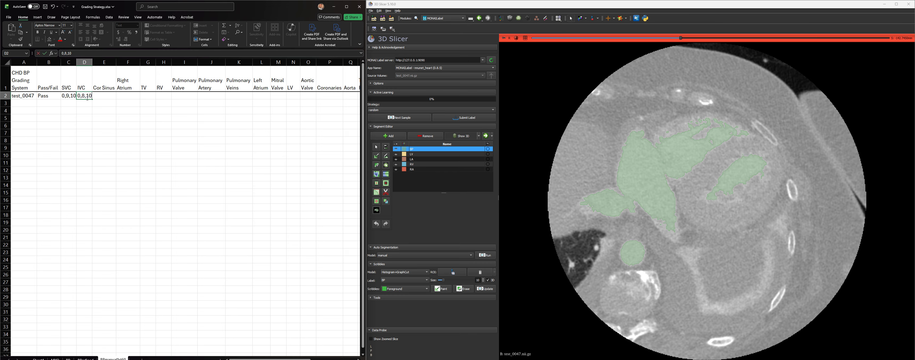
key(Tab)
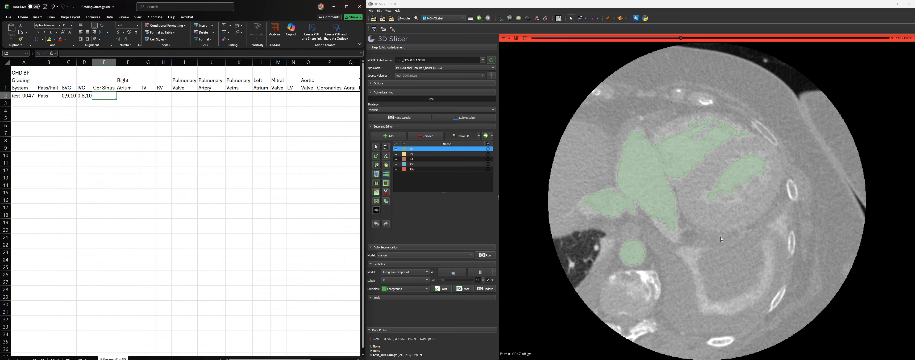
Restore the multi-view layout and examine the coronary sinus region of the BP segmentation through the coronal slices.
click(526, 38)
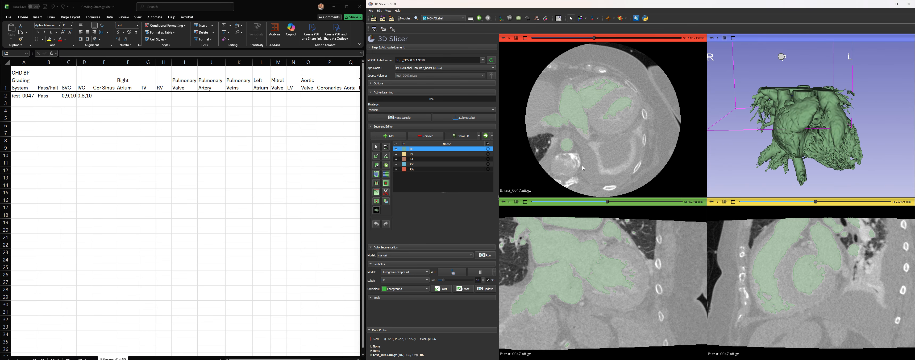
drag(609, 203, 587, 205)
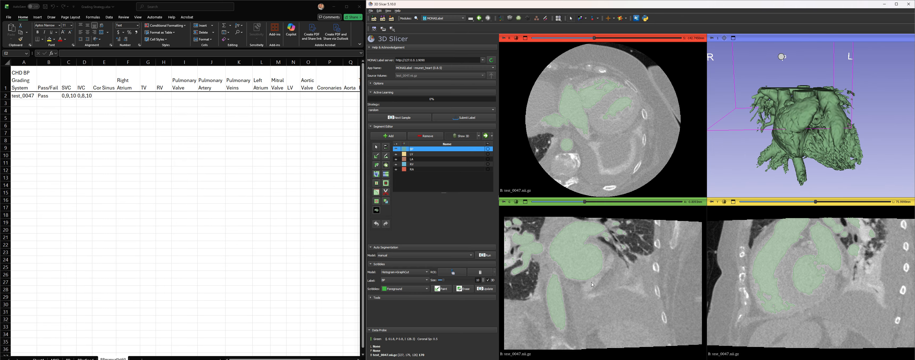
mouse_move(595, 38)
mouse_down()
mouse_move(614, 42)
mouse_move(600, 47)
mouse_up()
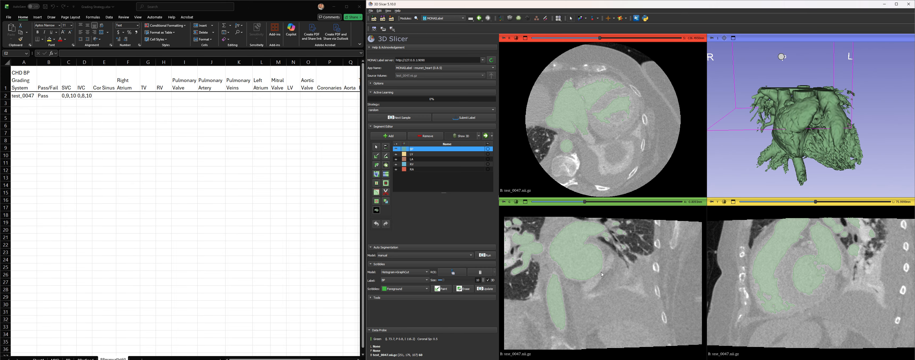
scroll(618, 266, up, 20)
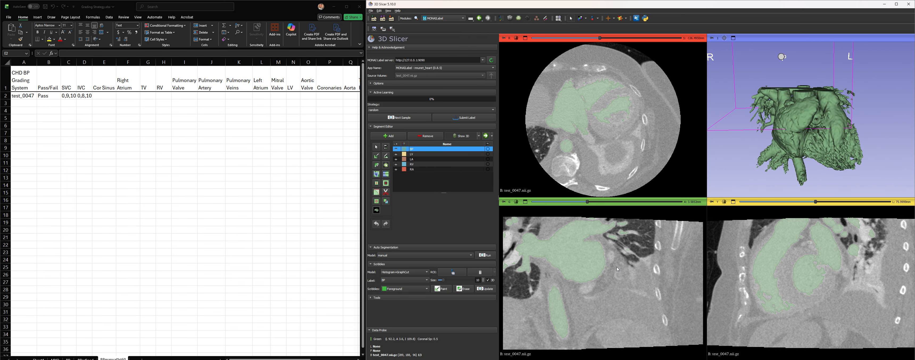
scroll(615, 262, up, 20)
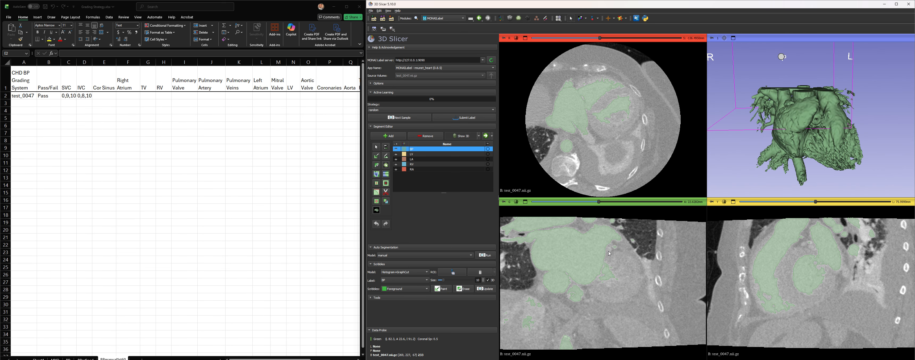
scroll(611, 253, down, 8)
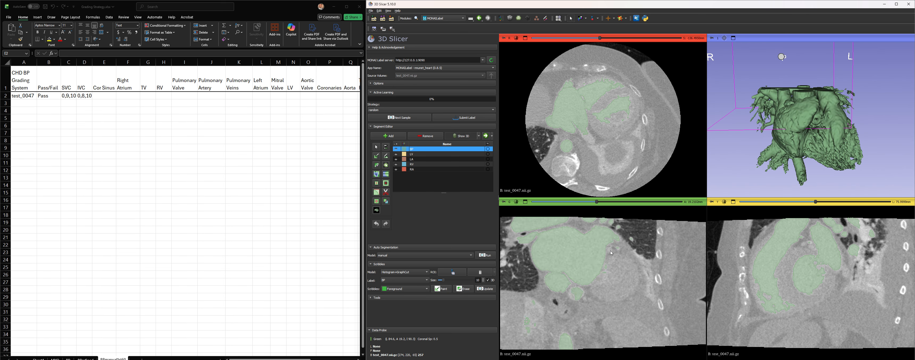
scroll(615, 255, down, 10)
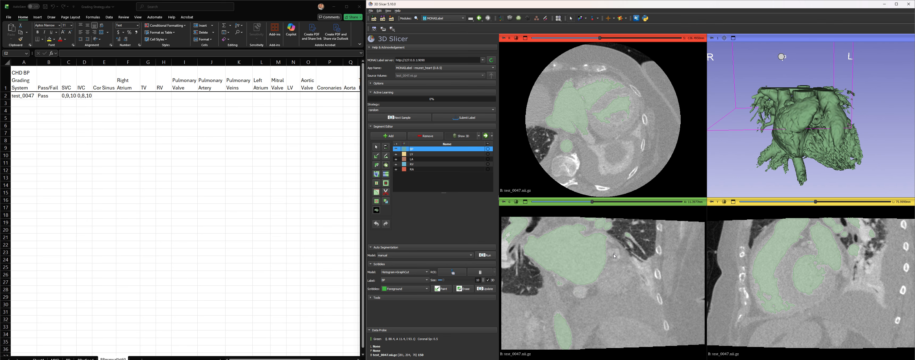
scroll(614, 258, down, 2)
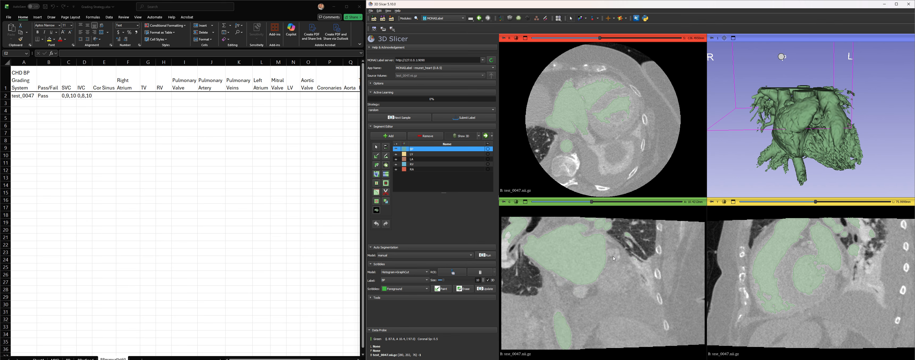
scroll(614, 258, down, 20)
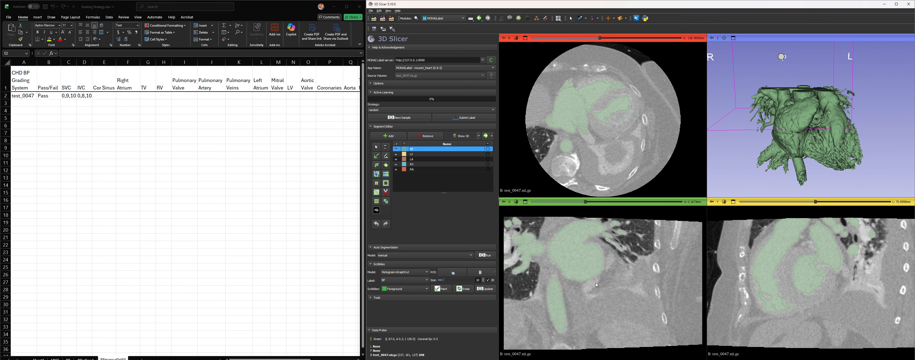
scroll(604, 278, up, 6)
scroll(617, 259, up, 11)
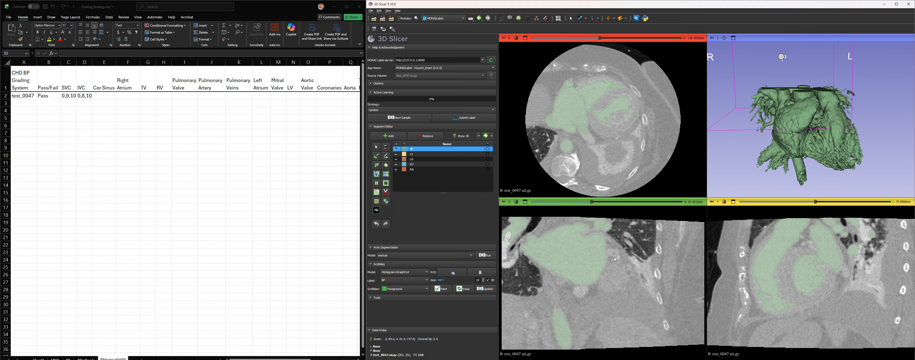
scroll(615, 260, down, 3)
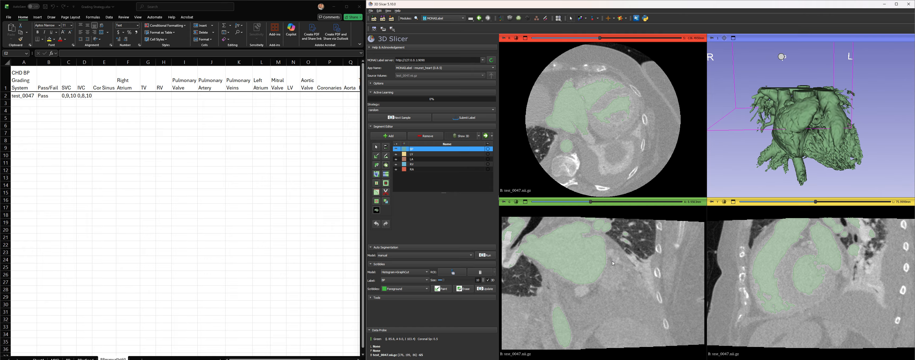
scroll(614, 261, up, 6)
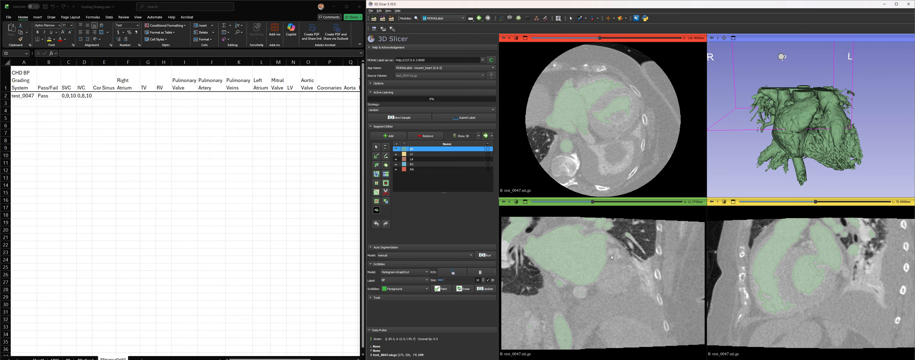
scroll(612, 257, up, 20)
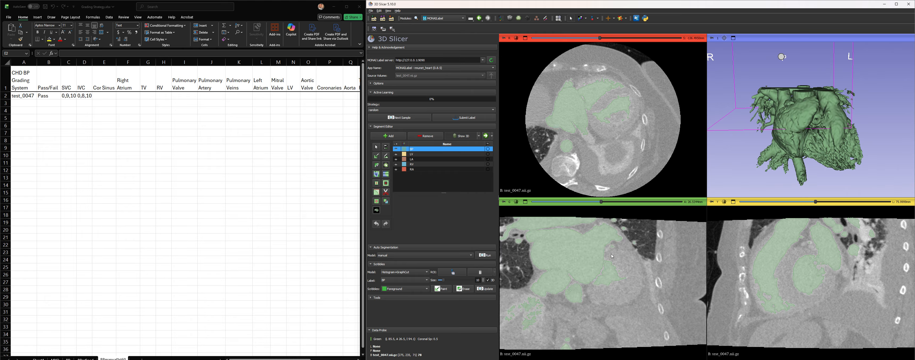
scroll(611, 254, down, 13)
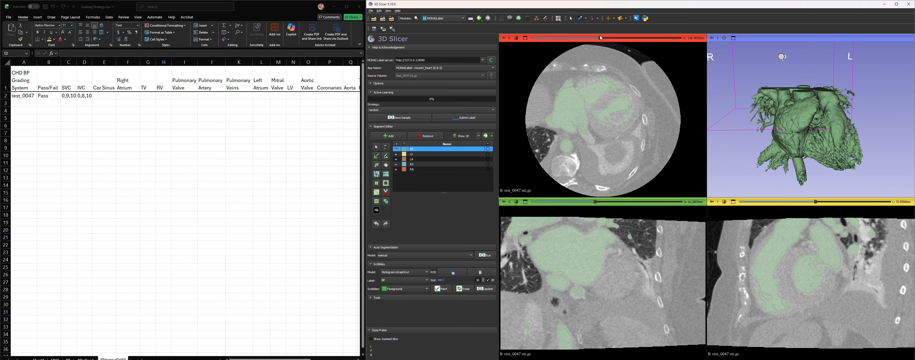
Review the coronary sinus in the enlarged axial slices and the rotated 3D model, and record its grade for test_0047 as -1,2,8.
click(525, 38)
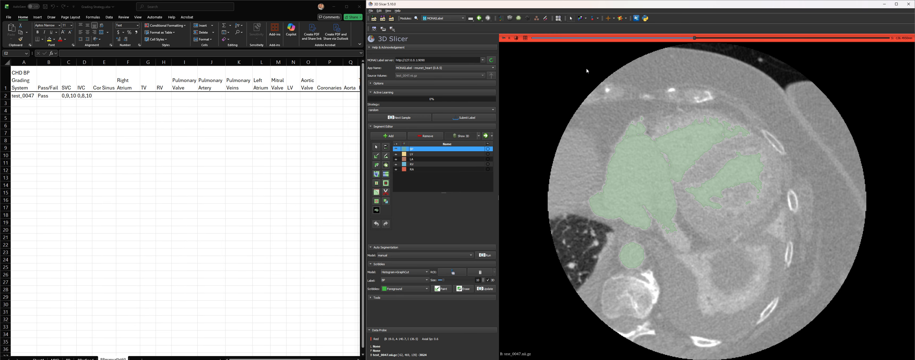
drag(696, 39, 801, 33)
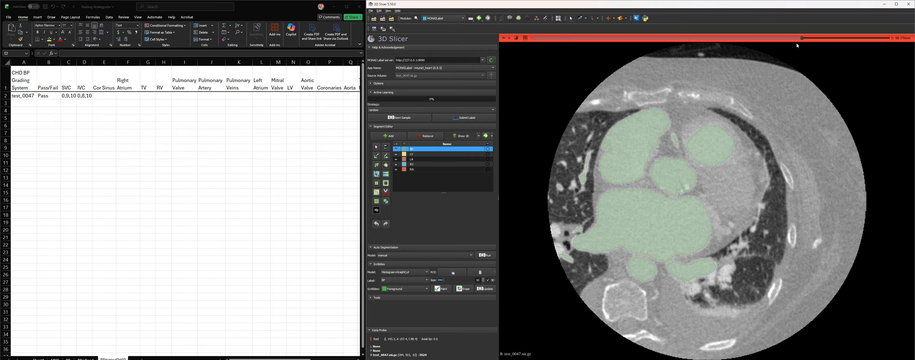
mouse_move(802, 40)
mouse_down()
mouse_move(826, 41)
mouse_move(792, 37)
mouse_up()
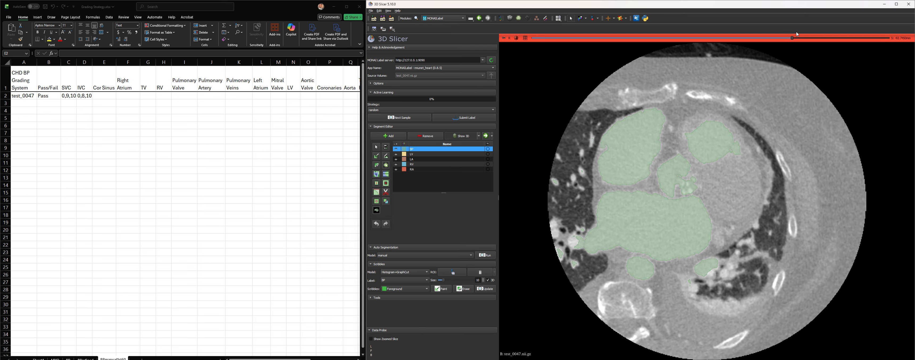
drag(793, 40, 691, 28)
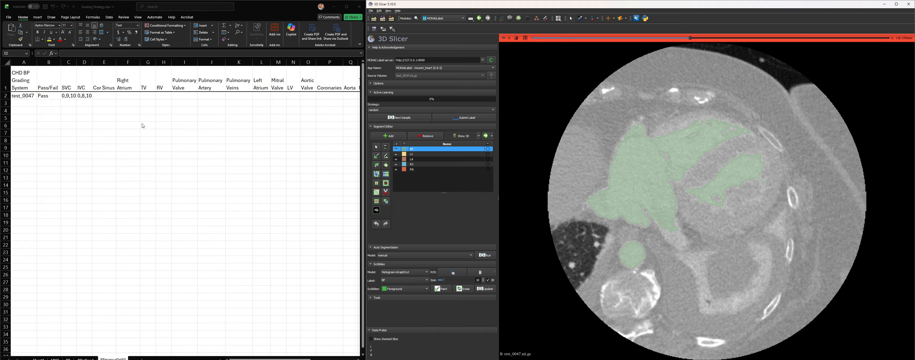
click(105, 96)
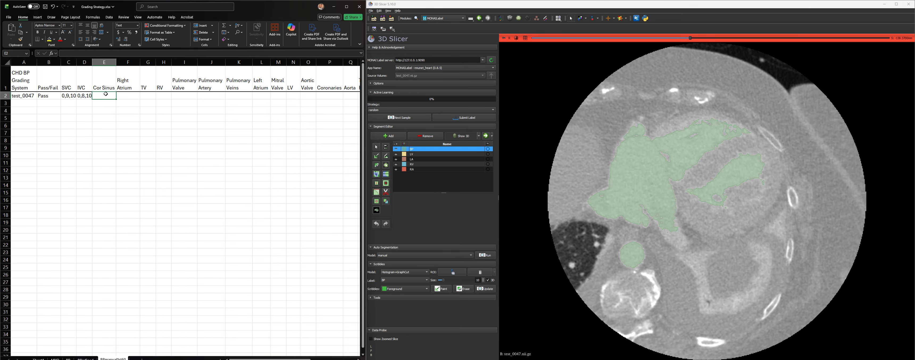
click(528, 39)
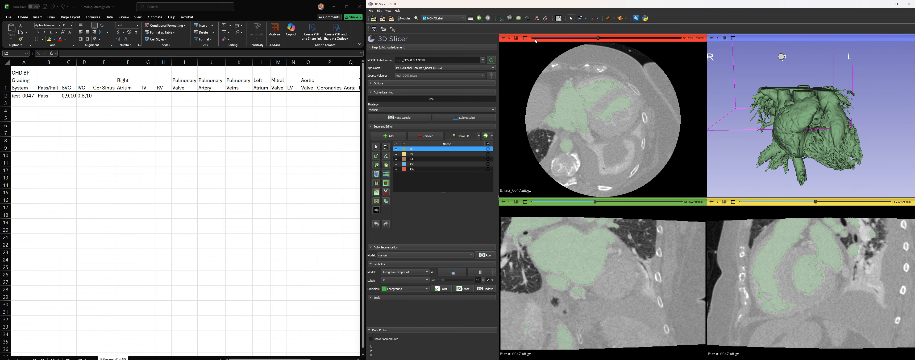
click(733, 38)
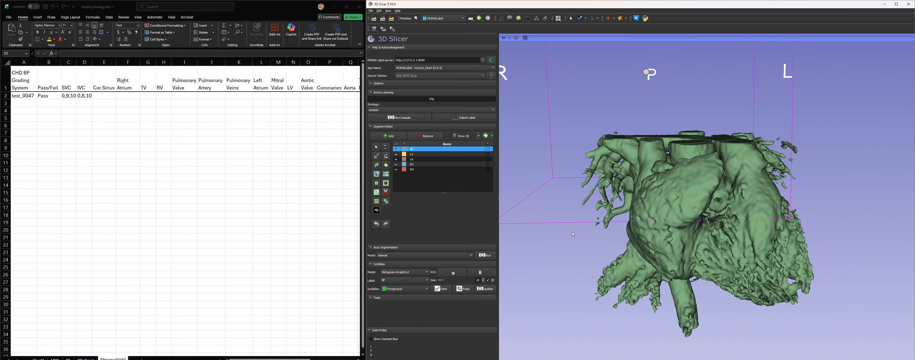
drag(573, 234, 708, 211)
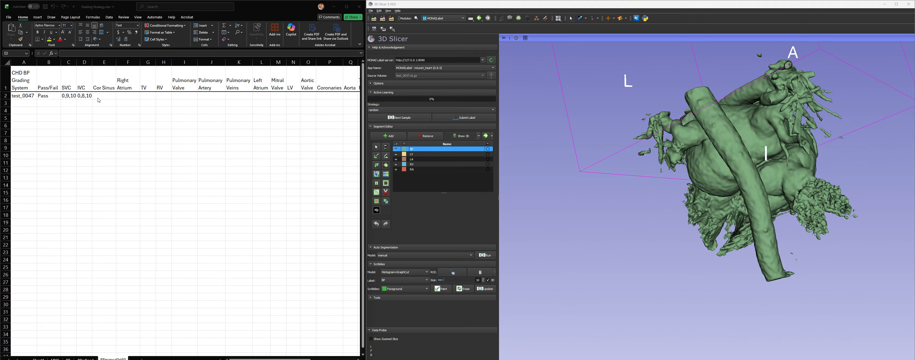
click(107, 100)
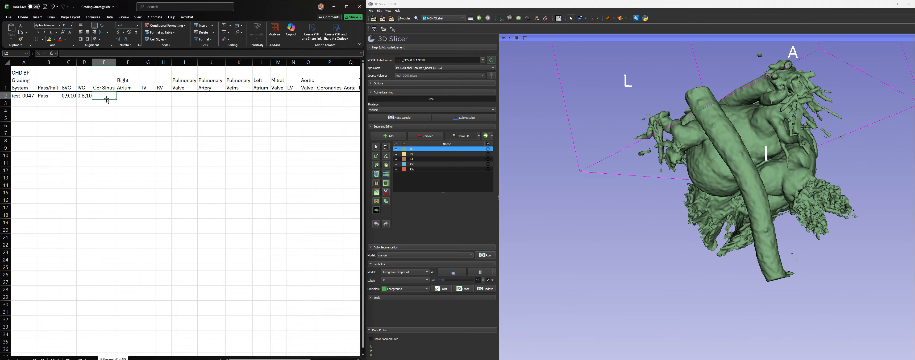
text(-1,2,)
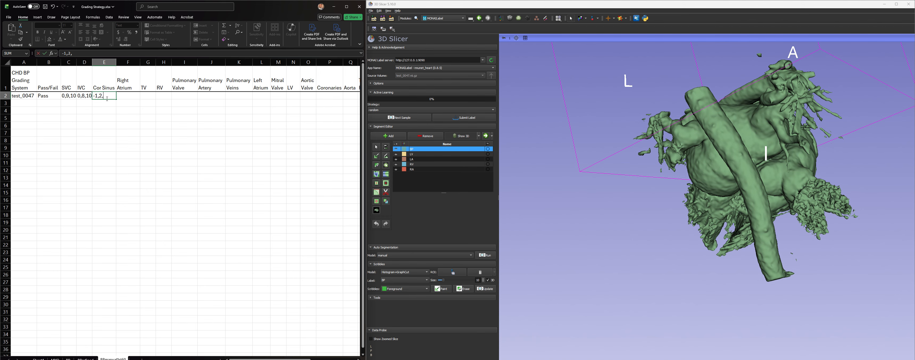
text(8)
key(Tab)
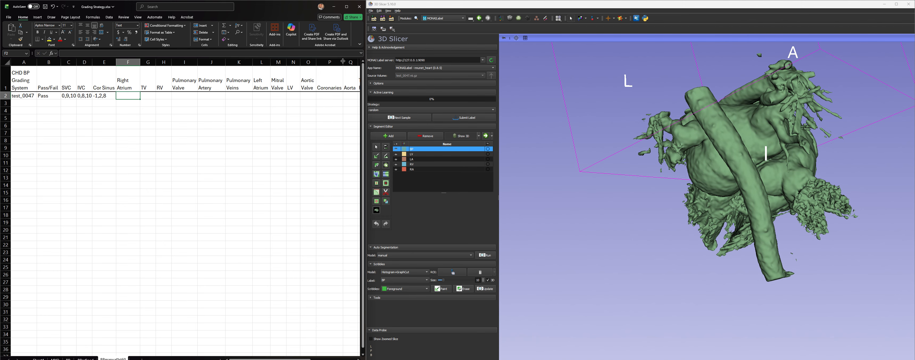
Enlarge the axial view and examine the BP segmentation of the right atrium and its border with the left atrium slice by slice.
click(526, 38)
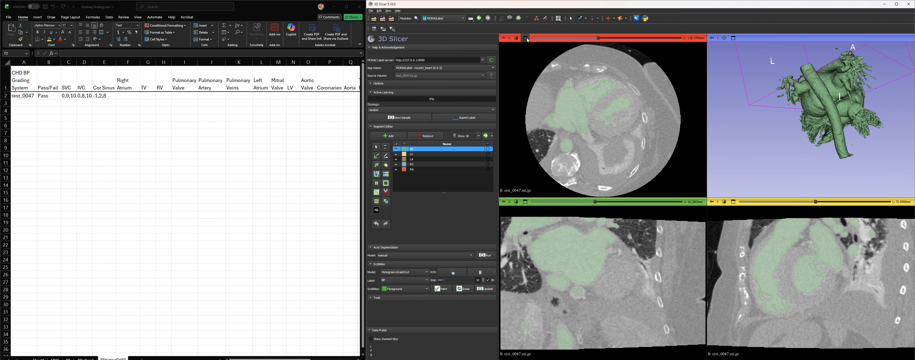
click(525, 38)
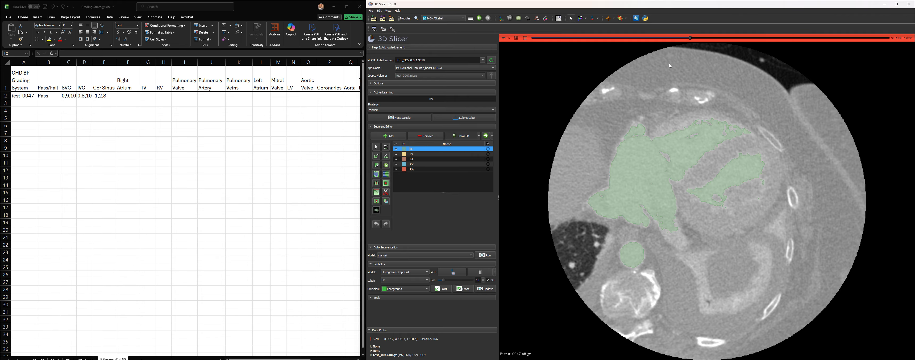
drag(691, 40, 761, 44)
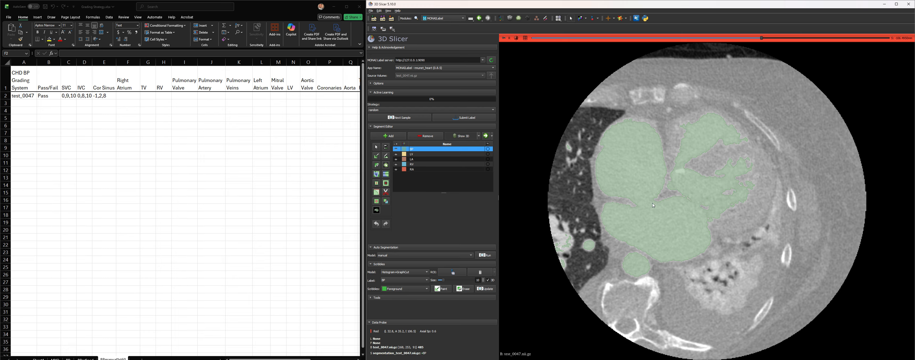
scroll(668, 195, up, 2)
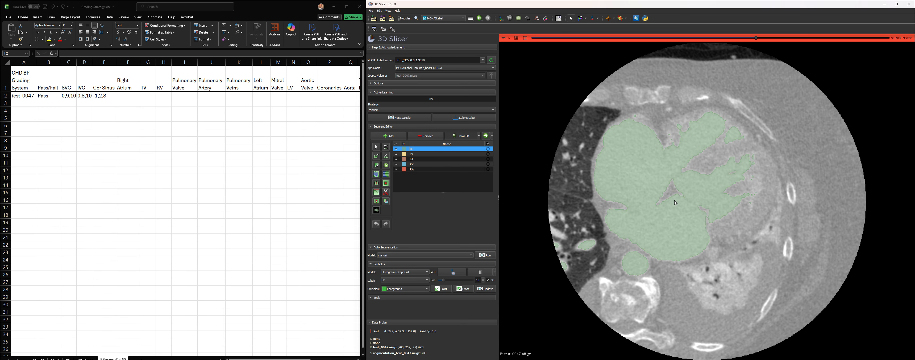
scroll(672, 200, up, 5)
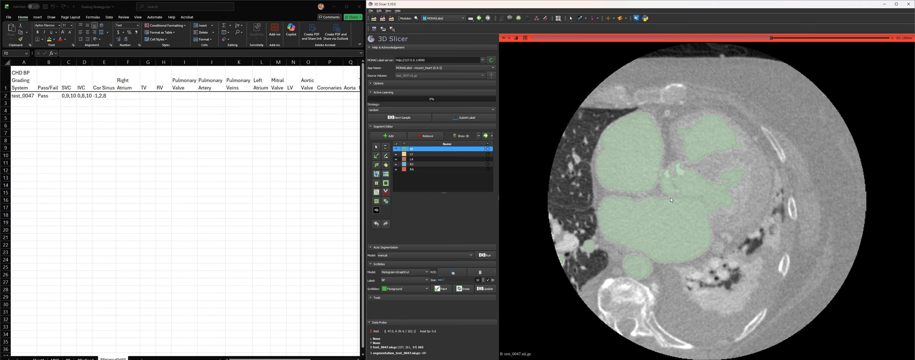
scroll(672, 200, down, 20)
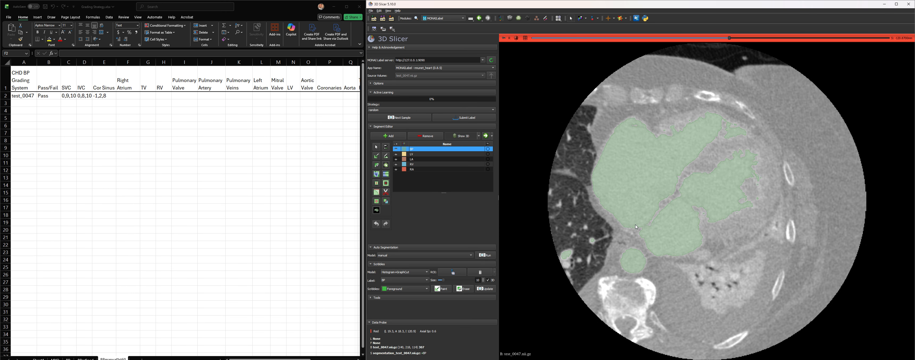
scroll(638, 227, up, 6)
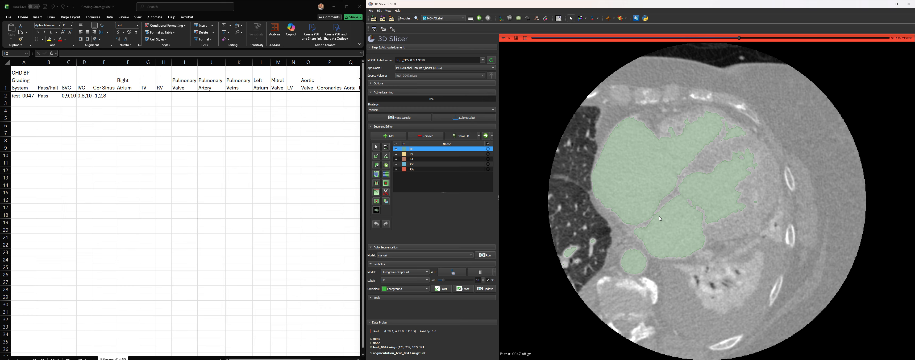
scroll(660, 218, up, 2)
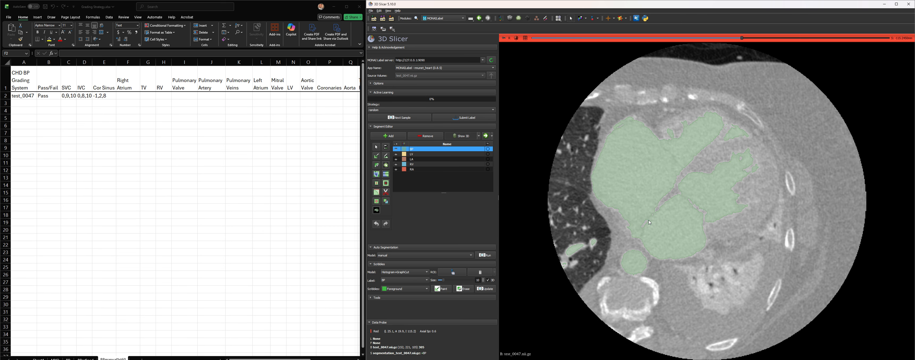
scroll(649, 223, up, 6)
scroll(653, 221, up, 9)
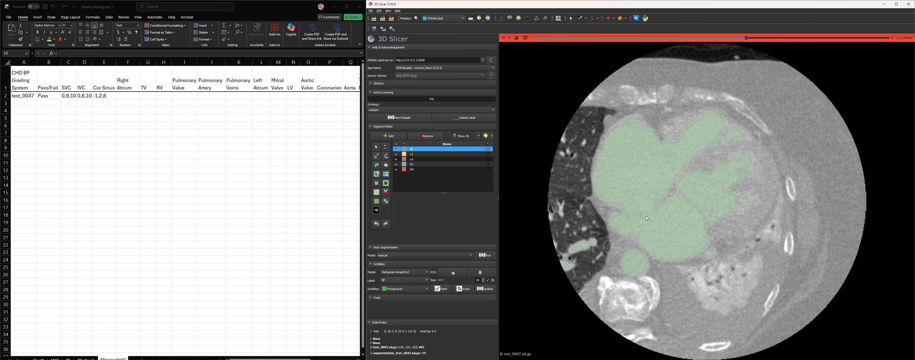
scroll(612, 220, down, 18)
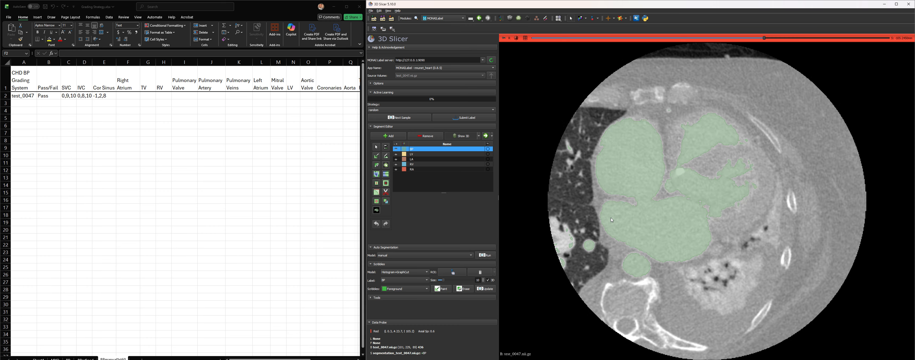
scroll(639, 233, up, 20)
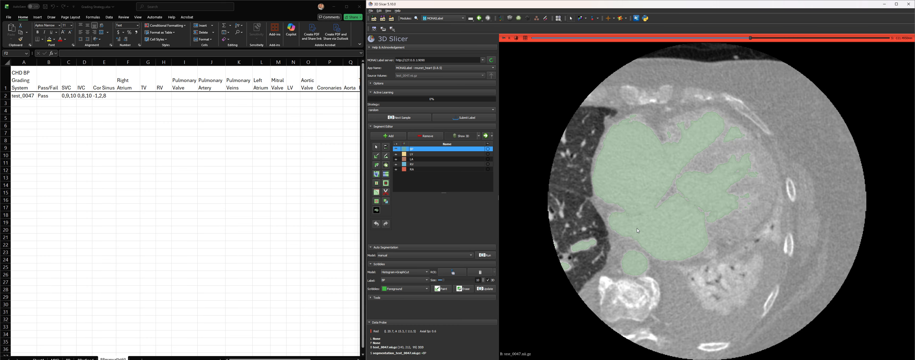
scroll(638, 230, up, 14)
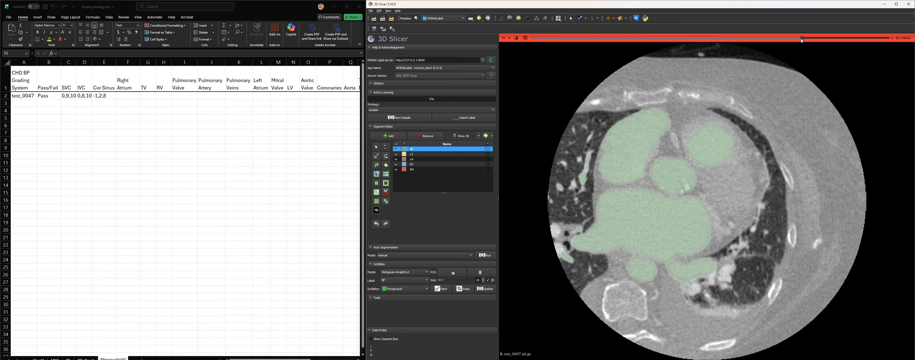
drag(802, 39, 825, 83)
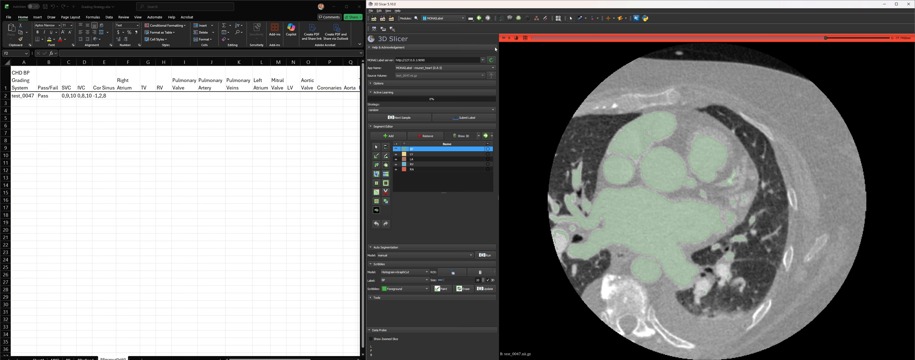
Inspect the heart in the rotated 3D model and re-examine the wall between the two atria in the enlarged axial slices.
click(525, 38)
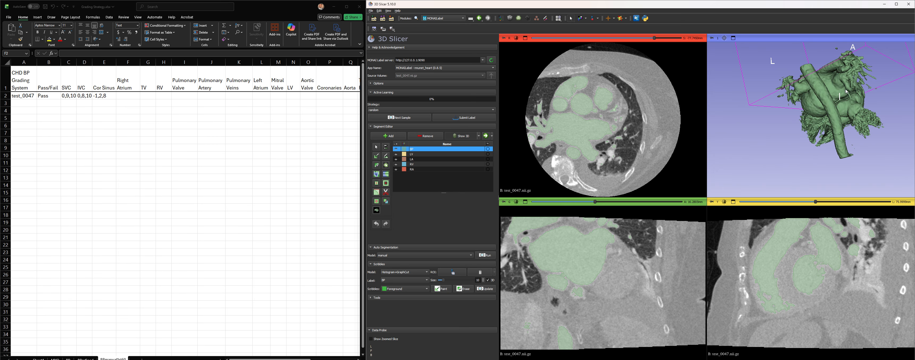
drag(848, 92, 823, 110)
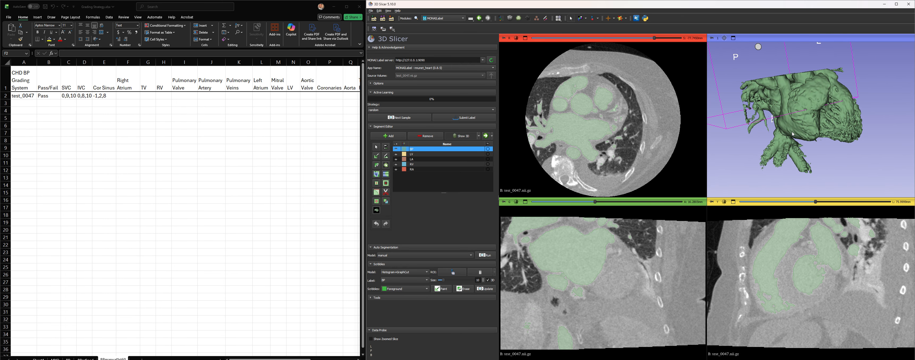
double_click(535, 46)
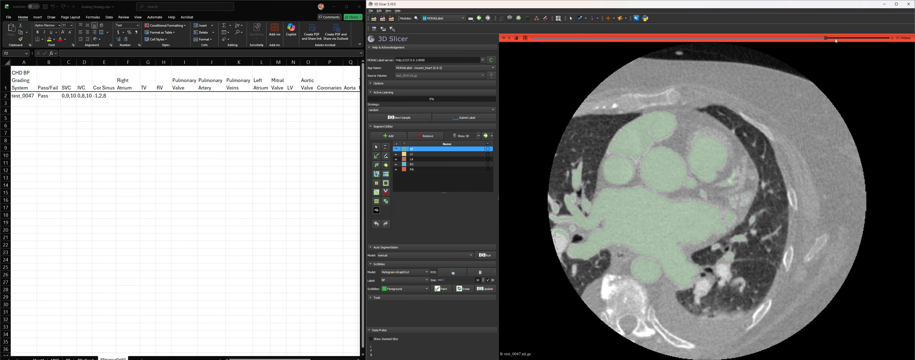
drag(827, 40, 728, 38)
scroll(661, 220, up, 8)
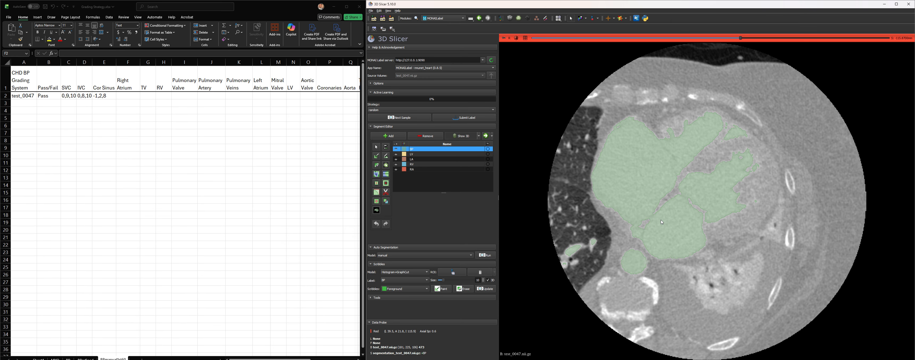
scroll(662, 222, down, 12)
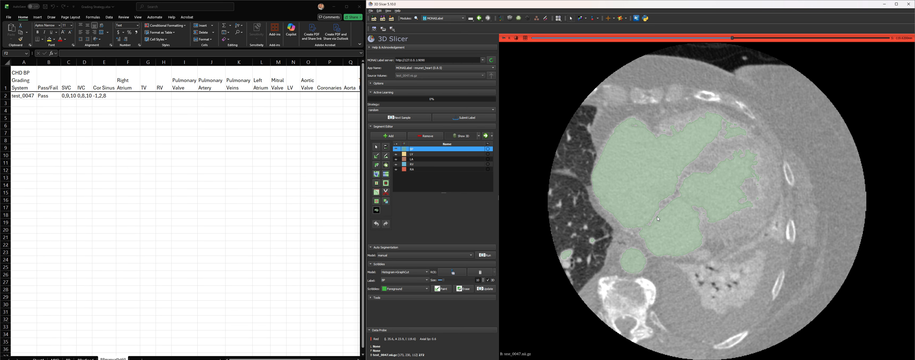
scroll(653, 222, up, 18)
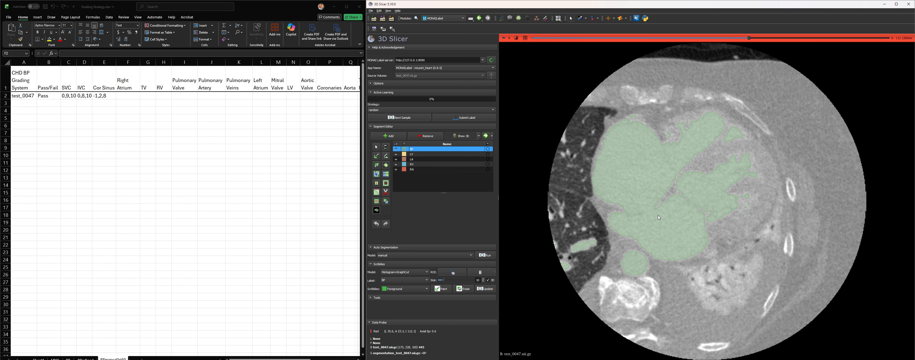
scroll(655, 221, up, 16)
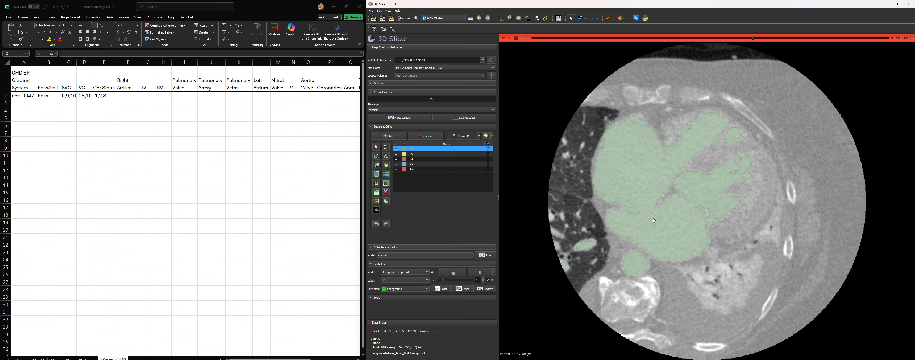
scroll(654, 219, down, 10)
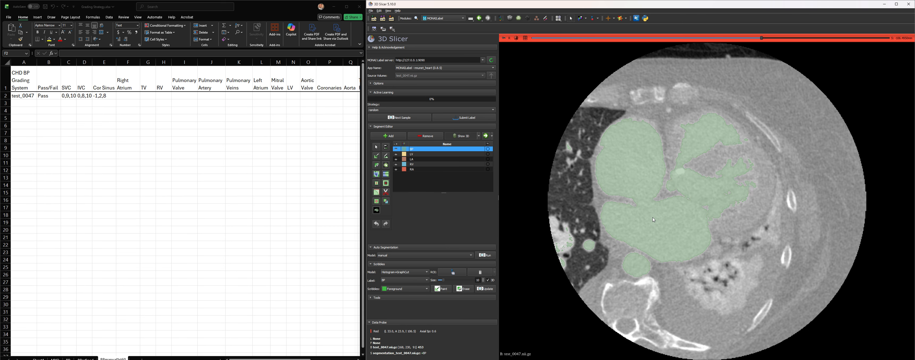
scroll(655, 218, down, 6)
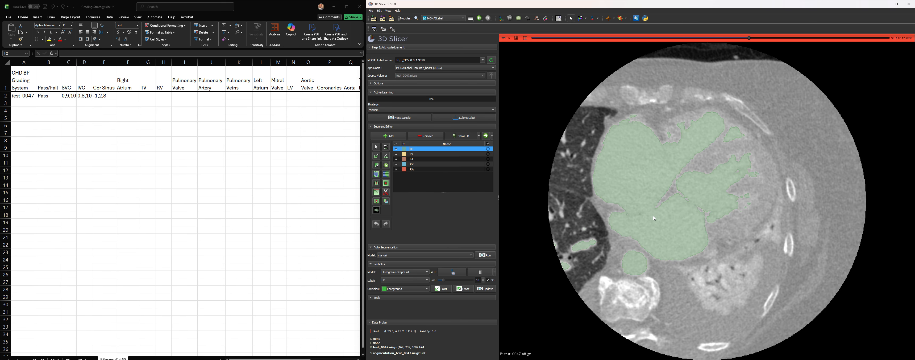
scroll(655, 218, down, 4)
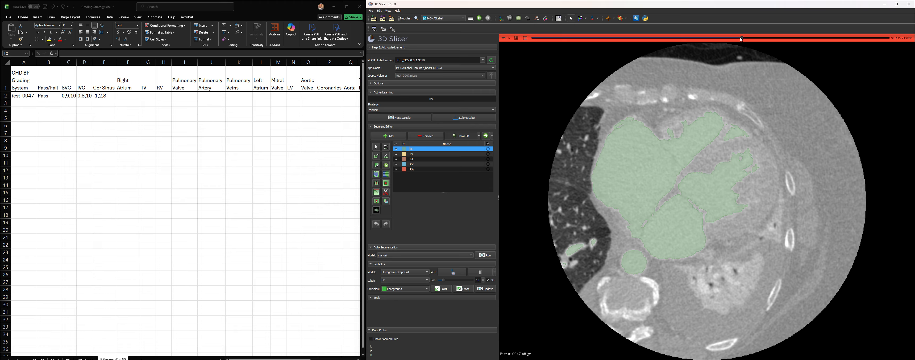
Check the upper axial slices of the right atrium and record its grade for test_0047 as 0,9,10 in the spreadsheet.
drag(743, 39, 815, 43)
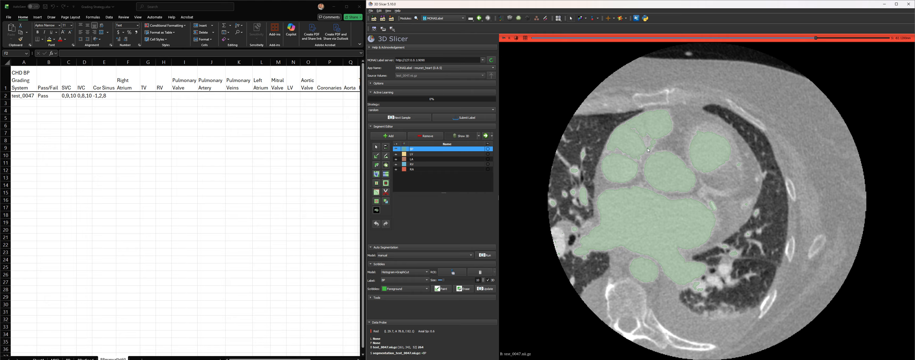
click(129, 95)
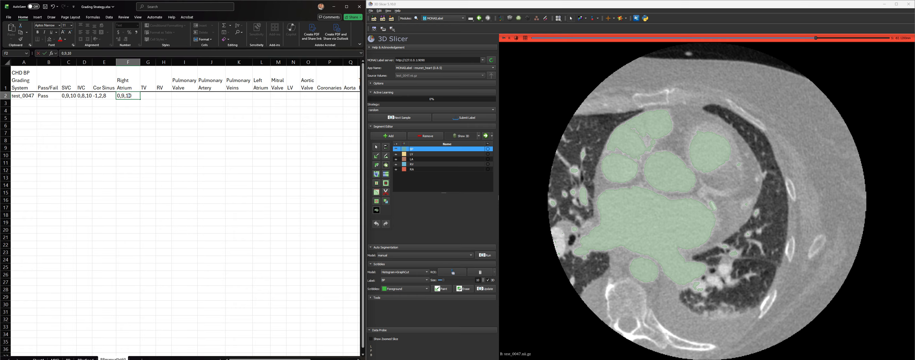
key(Tab)
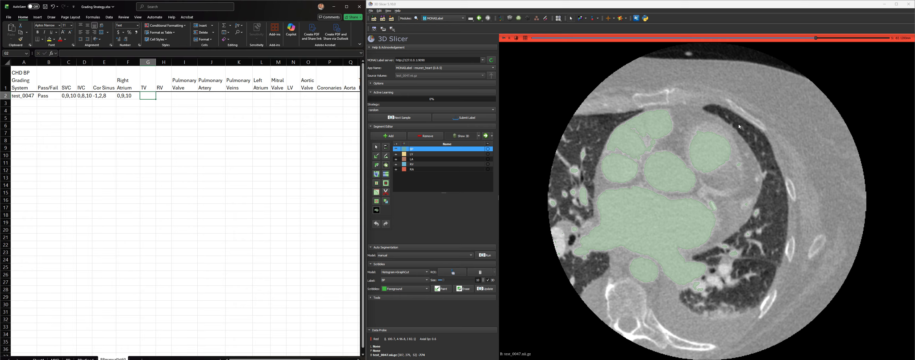
Hide the BP segment and examine the tricuspid valve region in the bare axial CT slices.
drag(826, 41, 703, 57)
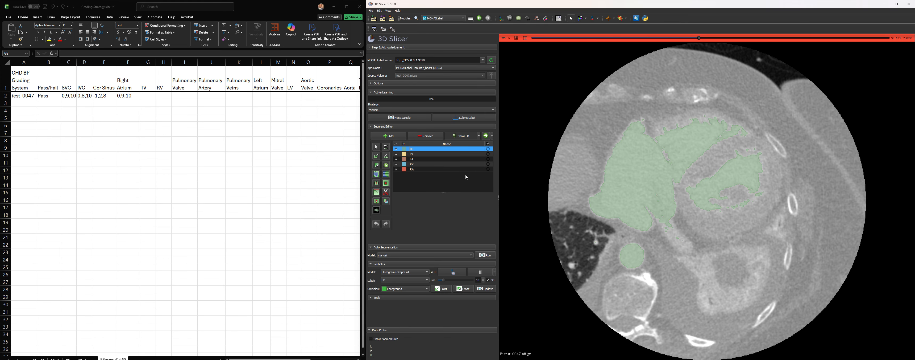
click(396, 150)
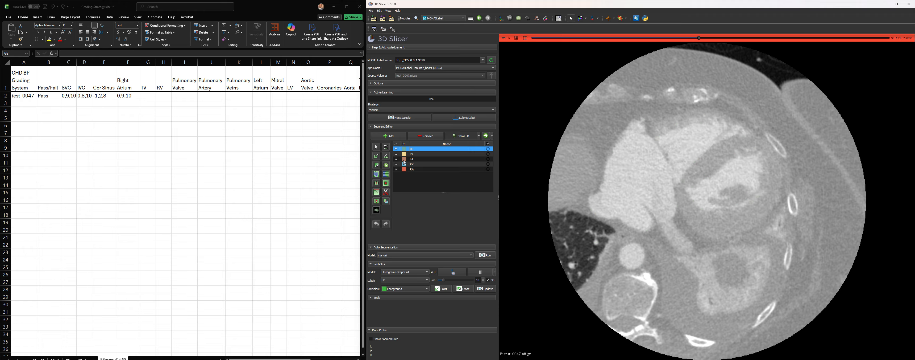
drag(699, 41, 710, 41)
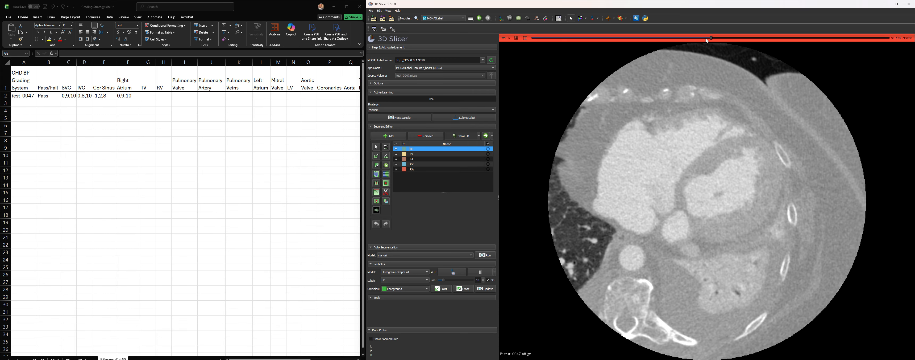
drag(711, 39, 699, 39)
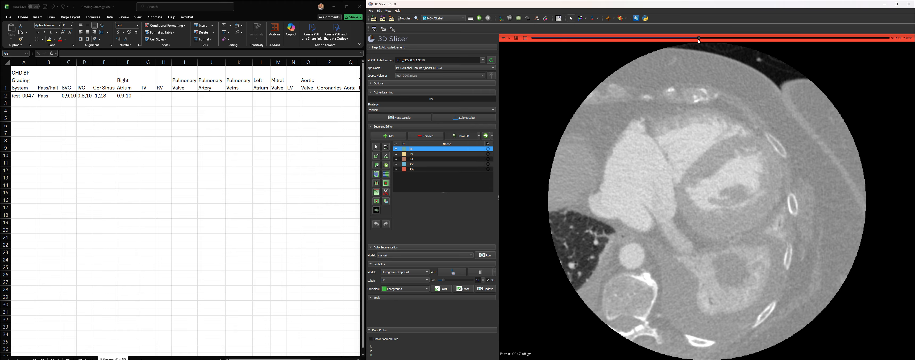
drag(699, 39, 701, 59)
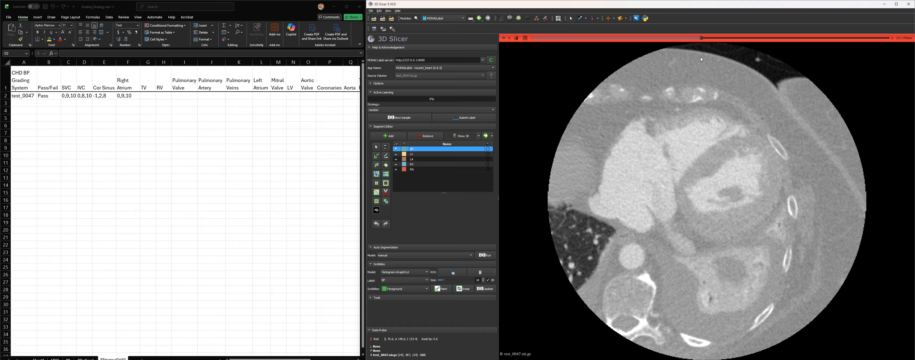
scroll(671, 170, up, 12)
scroll(671, 170, down, 20)
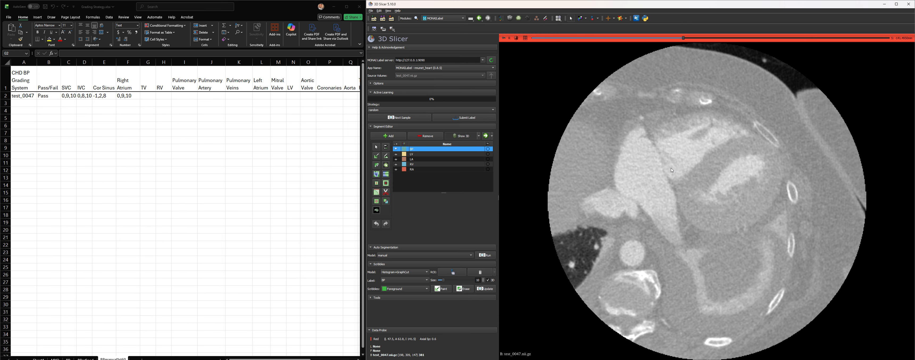
scroll(672, 170, up, 3)
Show the BP segment again and examine its tricuspid valve region between right atrium and right ventricle slice by slice.
click(396, 149)
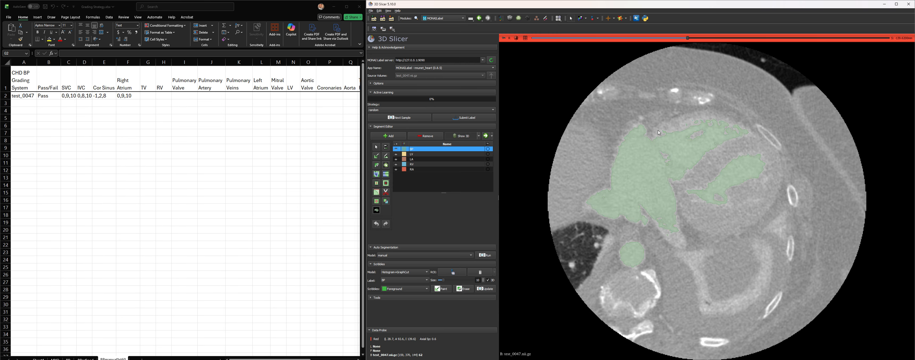
scroll(672, 163, up, 16)
scroll(671, 163, down, 17)
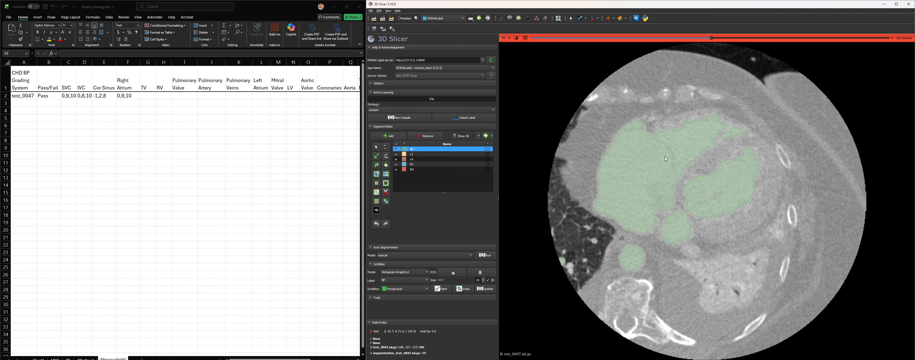
scroll(669, 163, down, 7)
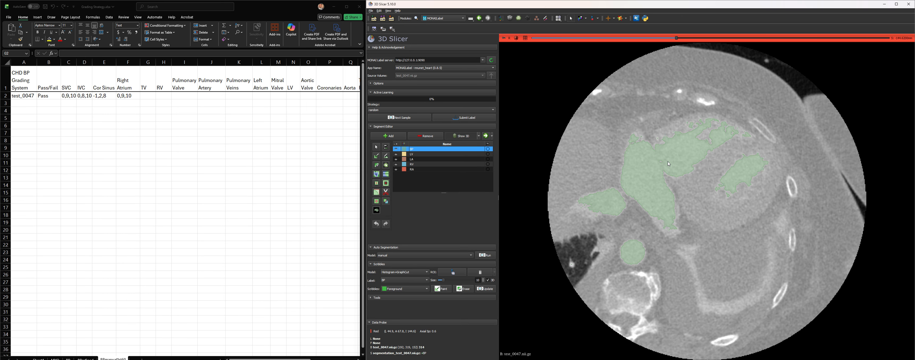
scroll(670, 163, up, 7)
scroll(668, 160, up, 15)
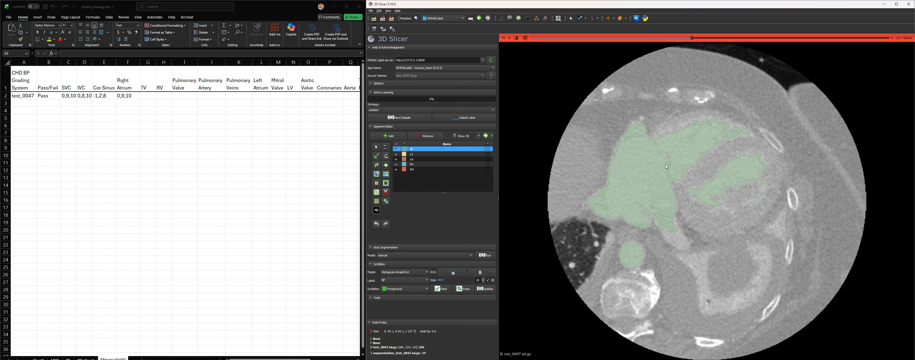
scroll(668, 164, down, 20)
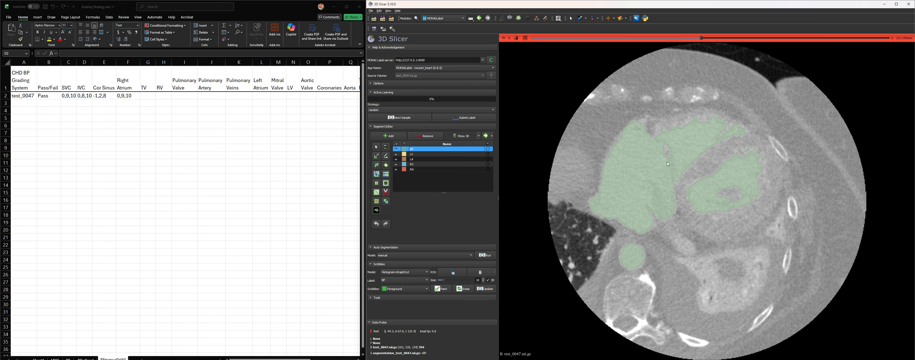
scroll(669, 167, up, 12)
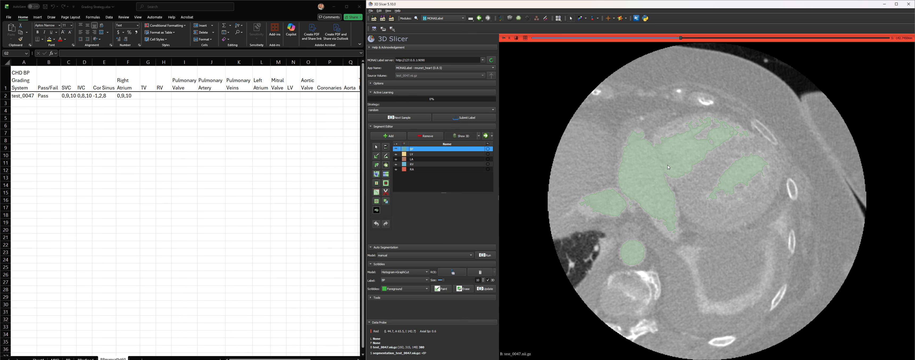
scroll(669, 167, up, 14)
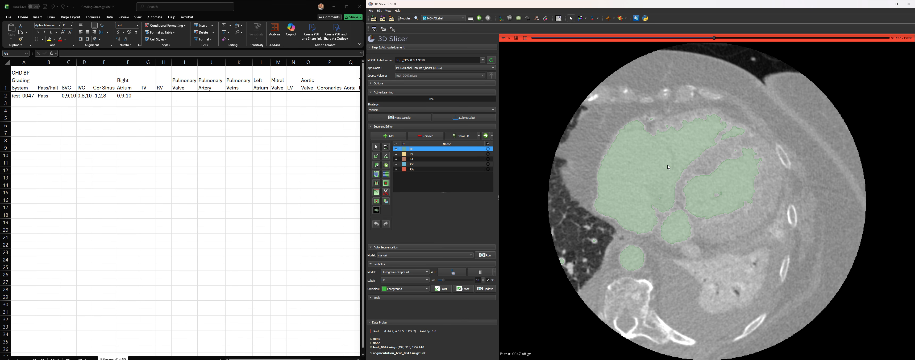
scroll(669, 167, down, 2)
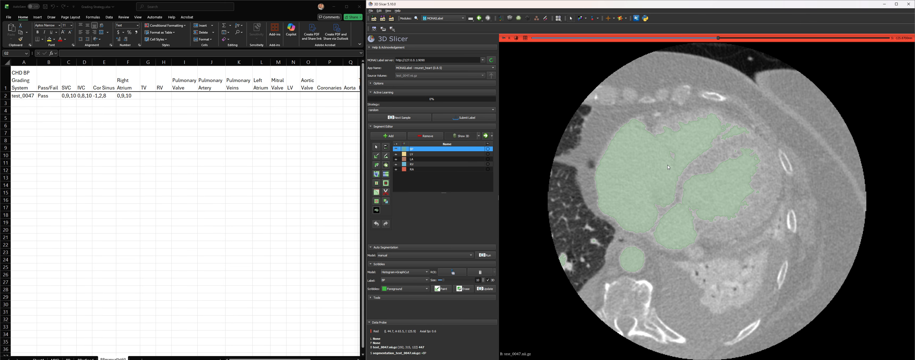
scroll(676, 159, down, 7)
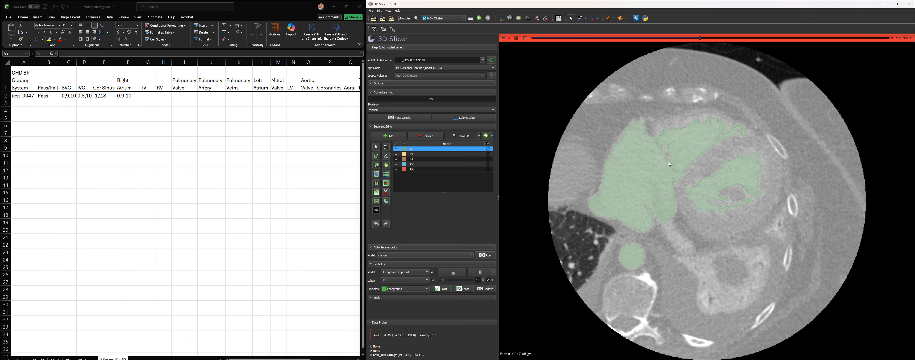
Recheck the tricuspid valve in the axial slices and record its TV grade for test_0047 as 0,3,6.
scroll(670, 165, down, 11)
scroll(670, 164, up, 3)
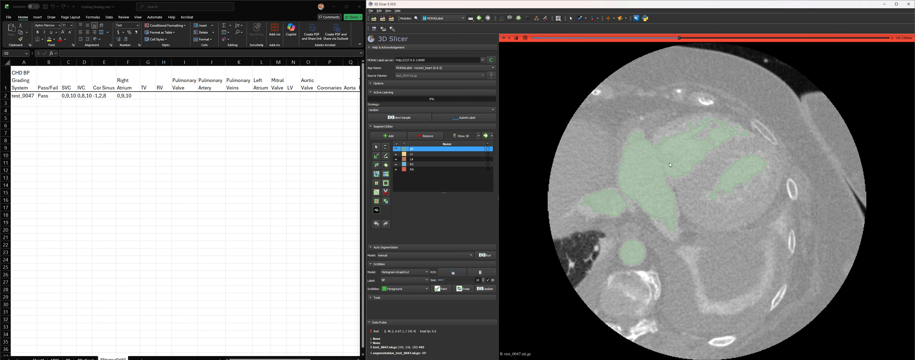
scroll(653, 164, up, 16)
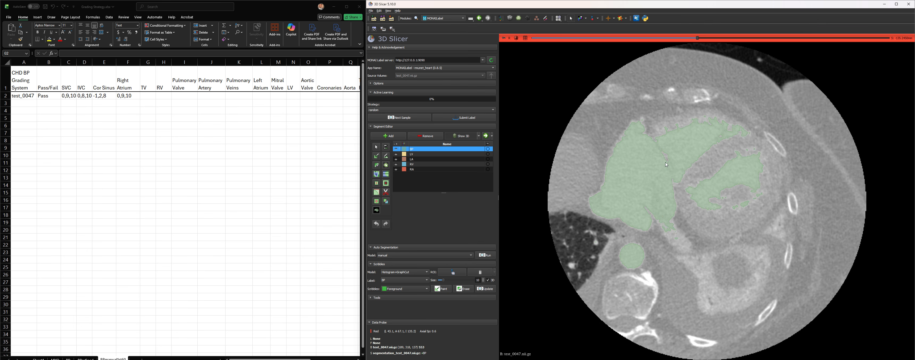
scroll(663, 153, down, 20)
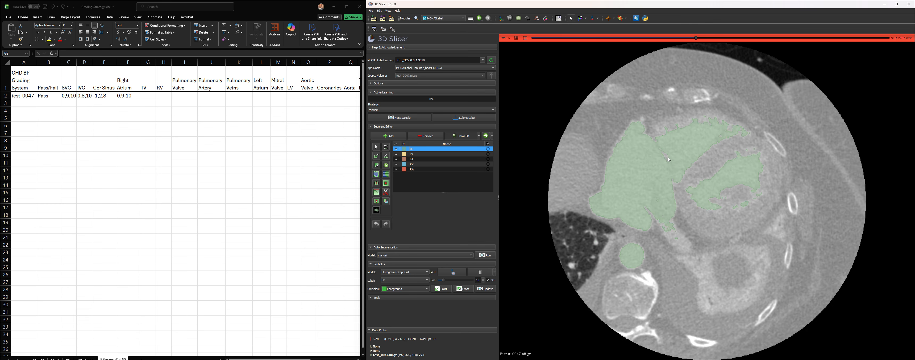
scroll(672, 166, up, 11)
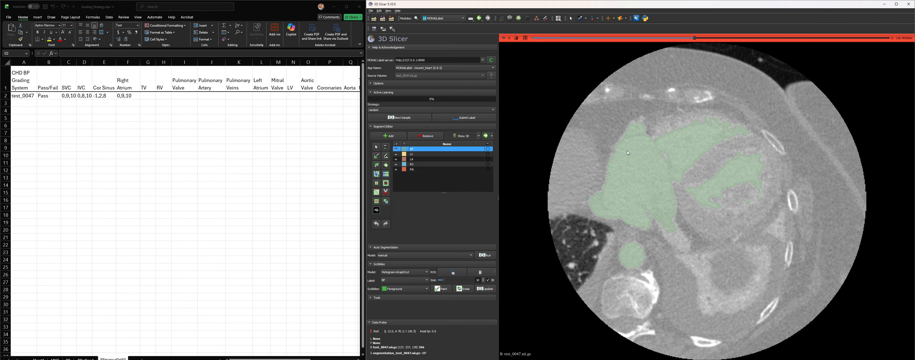
click(143, 95)
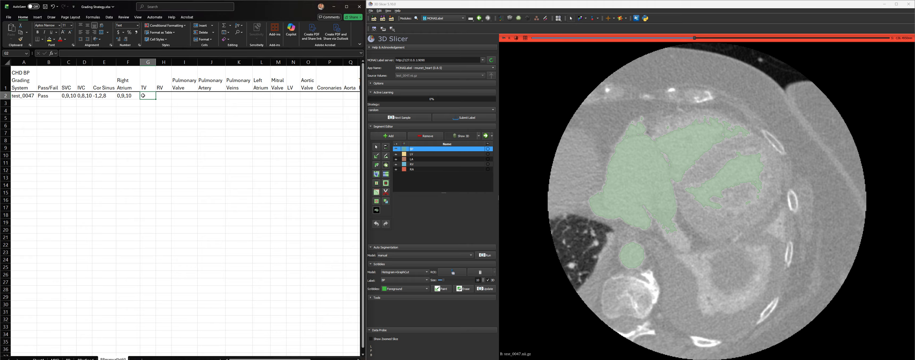
text(0,3,6)
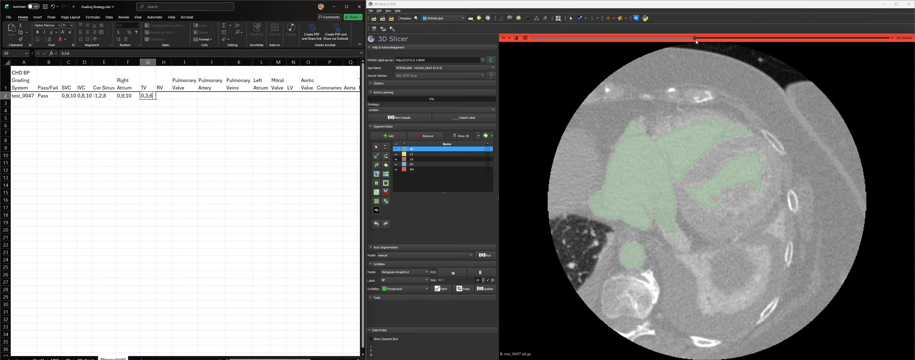
Examine the lower right ventricle in the axial slices, comparing the BP segment with the bare CT by toggling its visibility.
drag(695, 38, 671, 64)
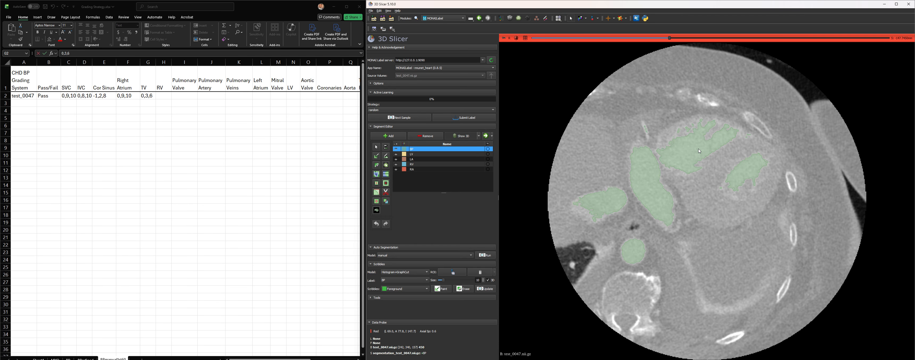
scroll(685, 142, up, 18)
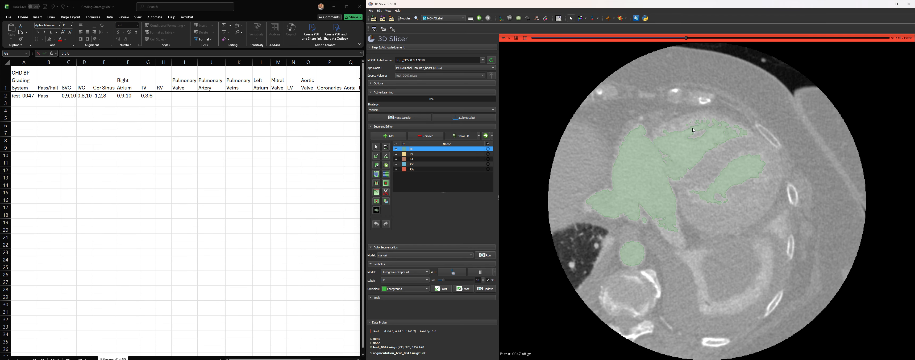
scroll(700, 118, down, 14)
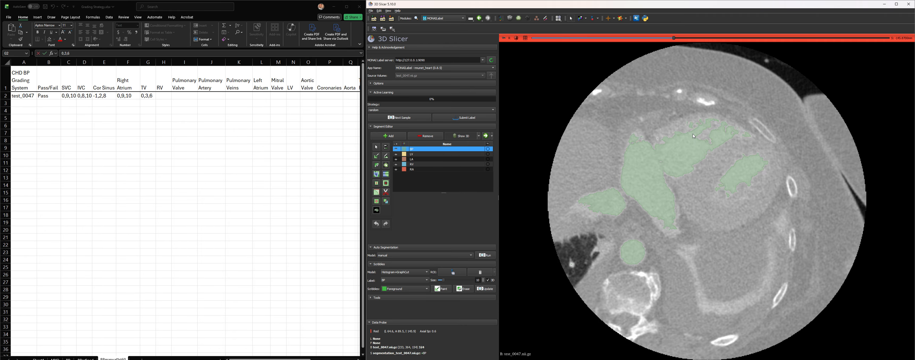
click(397, 150)
click(397, 150)
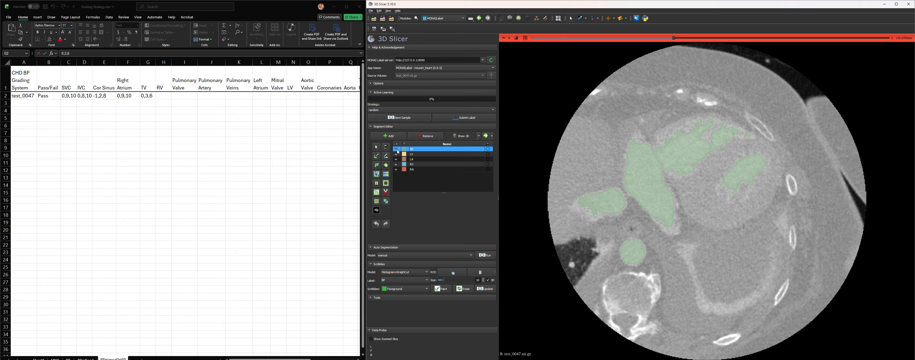
click(397, 149)
click(397, 149)
scroll(707, 200, up, 9)
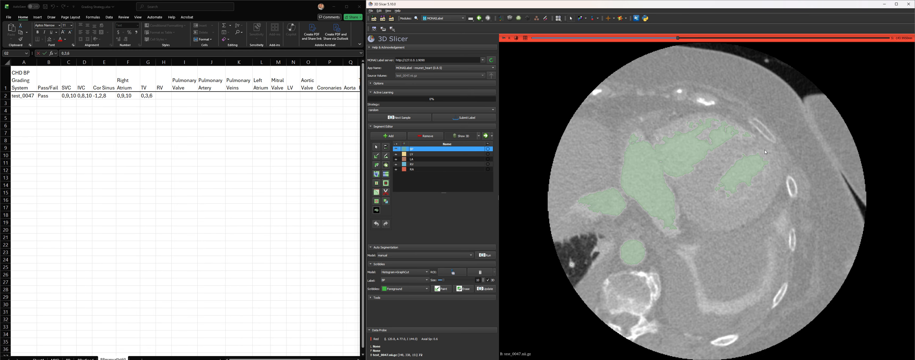
click(397, 149)
click(397, 149)
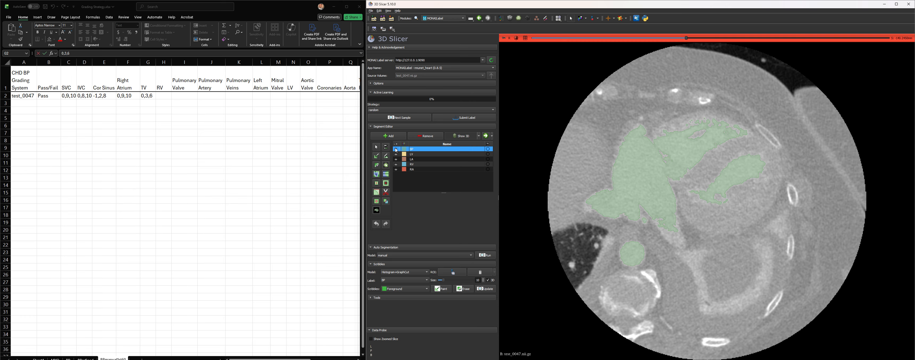
click(397, 149)
click(397, 149)
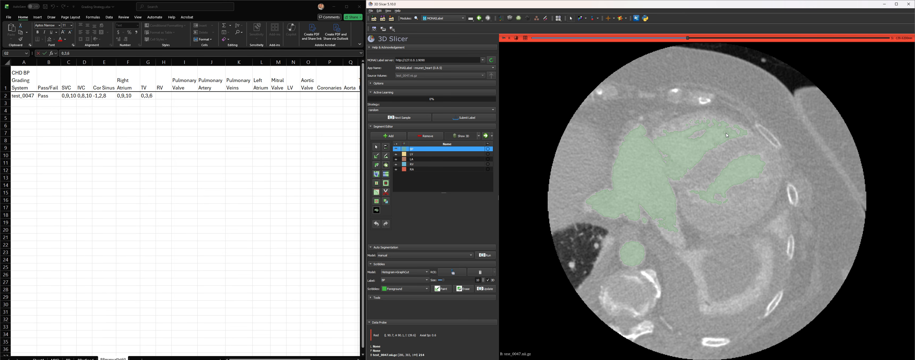
Examine the BP segmentation of the right ventricle through its full height, from the lowest slices up toward the outflow tract.
scroll(712, 145, up, 12)
scroll(712, 145, down, 2)
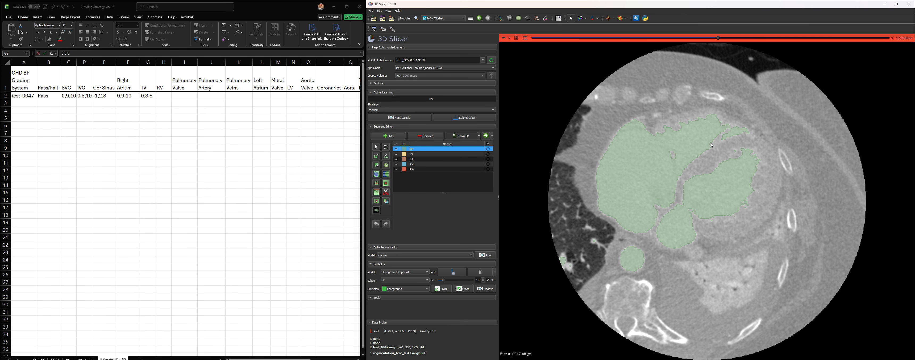
scroll(702, 143, down, 11)
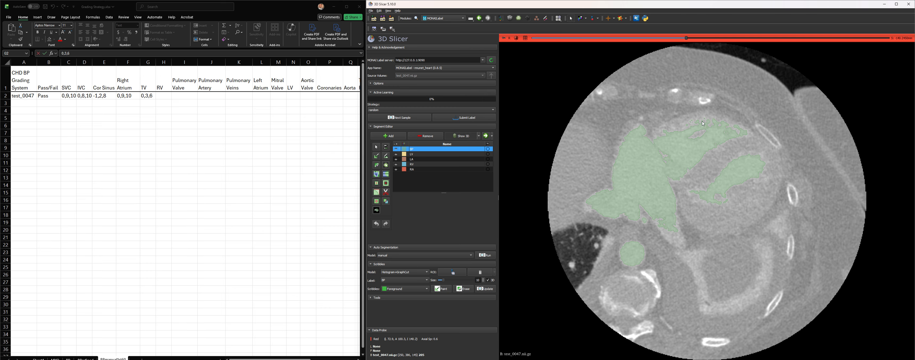
scroll(707, 142, down, 15)
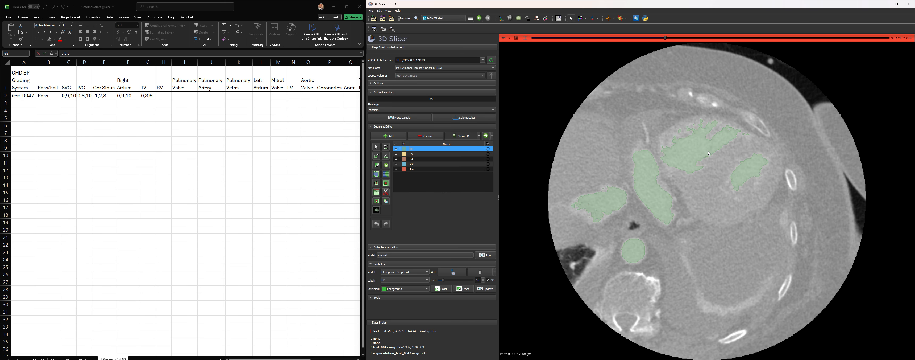
scroll(709, 154, down, 7)
scroll(709, 154, up, 7)
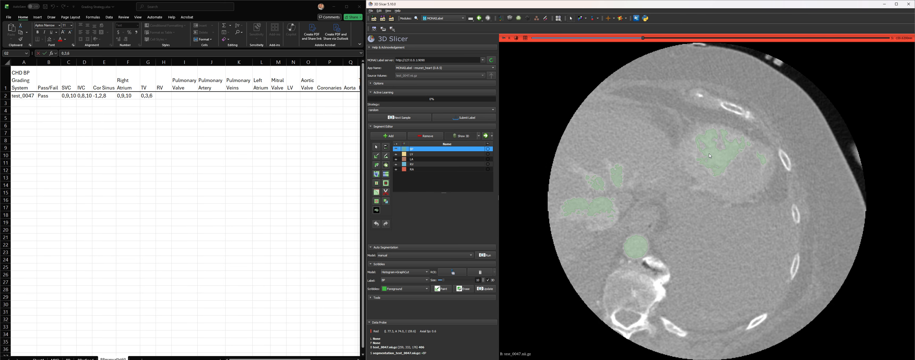
scroll(712, 154, up, 20)
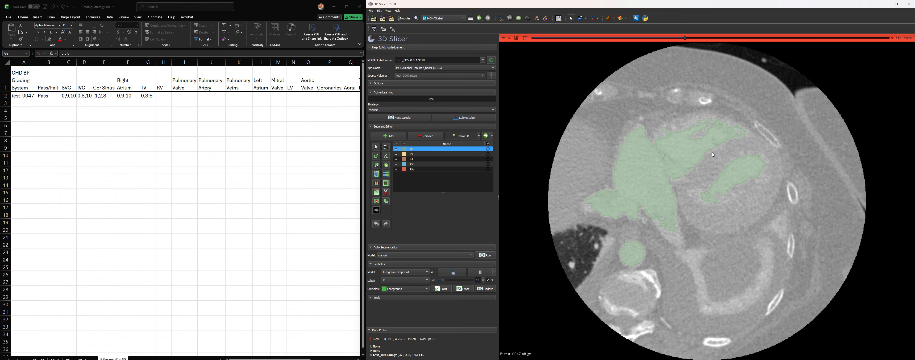
scroll(713, 154, up, 20)
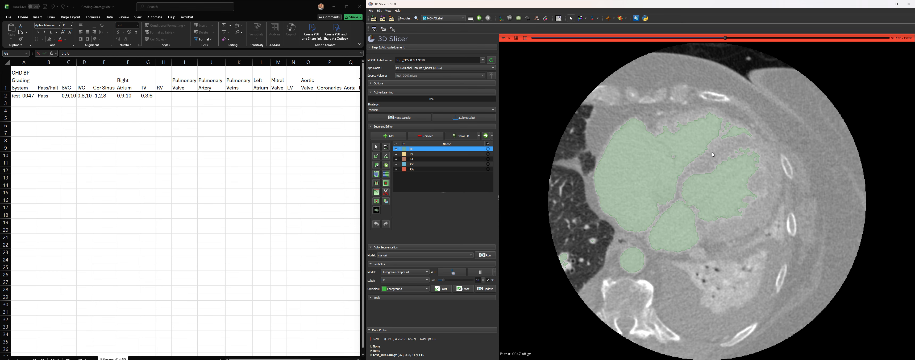
scroll(713, 155, up, 20)
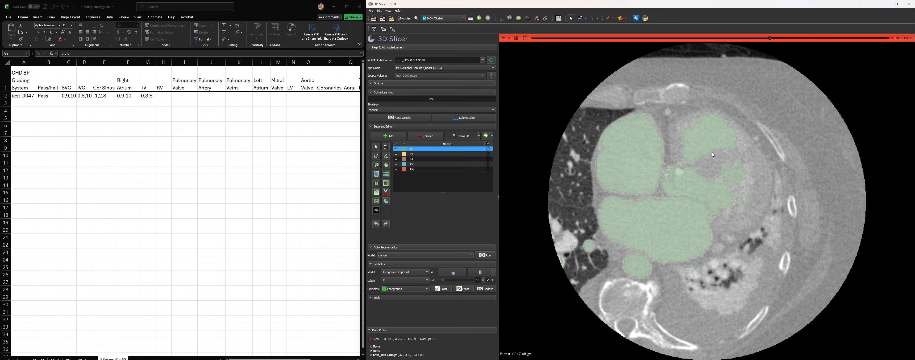
scroll(713, 155, down, 6)
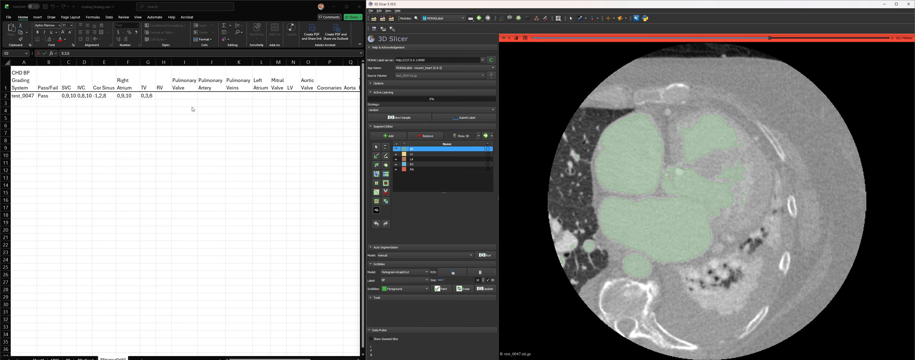
Restore the TV grade for test_0047 to 0,3,6 and record its RV grade as 0,9,10.
click(162, 95)
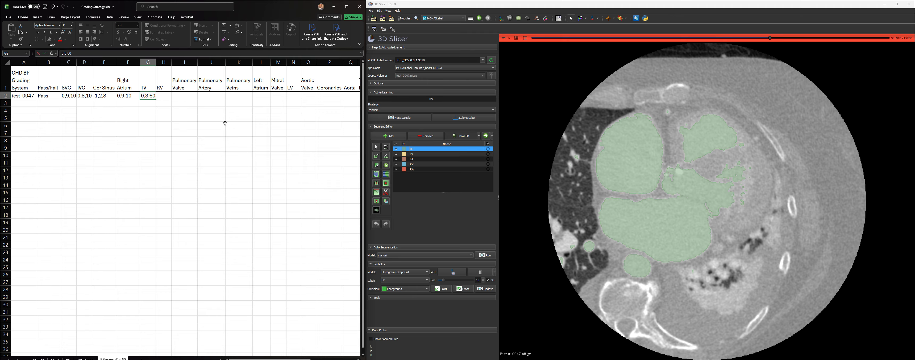
text(0,3,6)
click(165, 97)
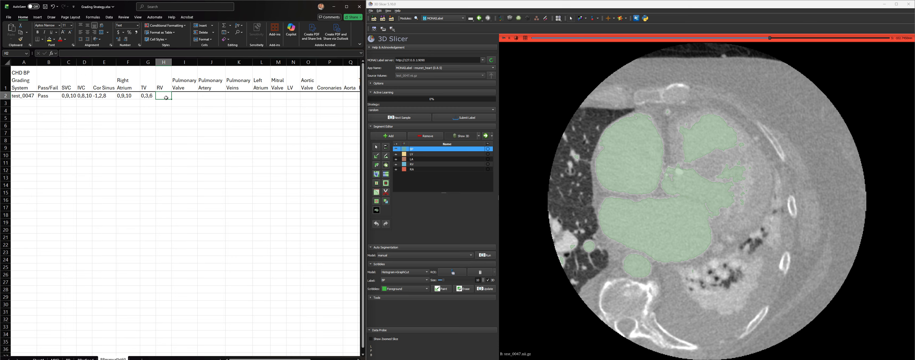
text(0,9,10)
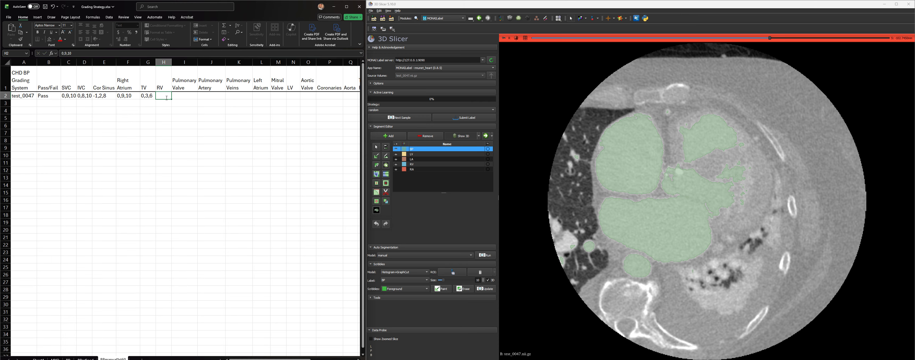
key(Tab)
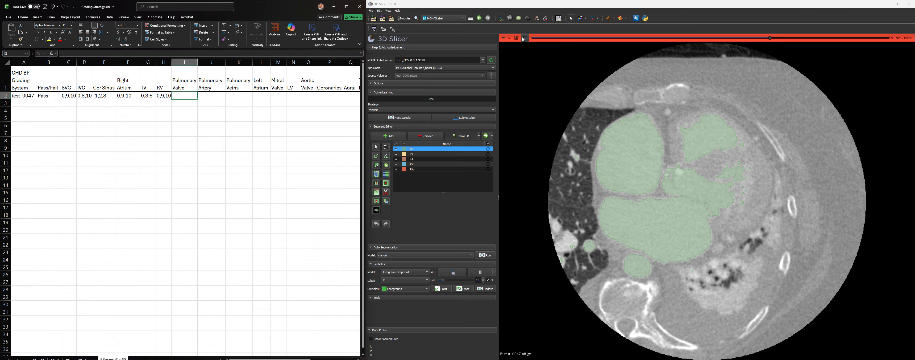
Examine the pulmonary valve region in the axial slices with the BP segment hidden, from the right ventricular outflow up to the pulmonary artery.
drag(770, 38, 835, 49)
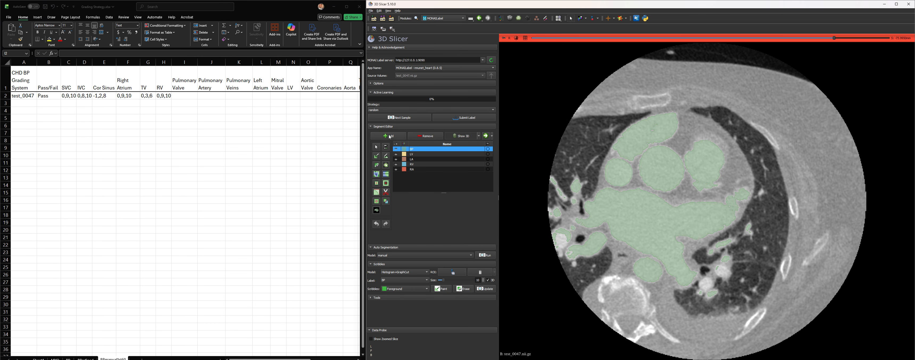
click(396, 149)
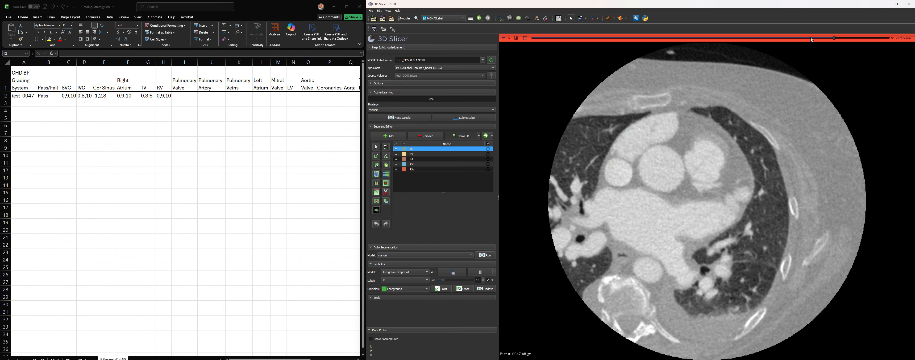
drag(837, 41, 854, 50)
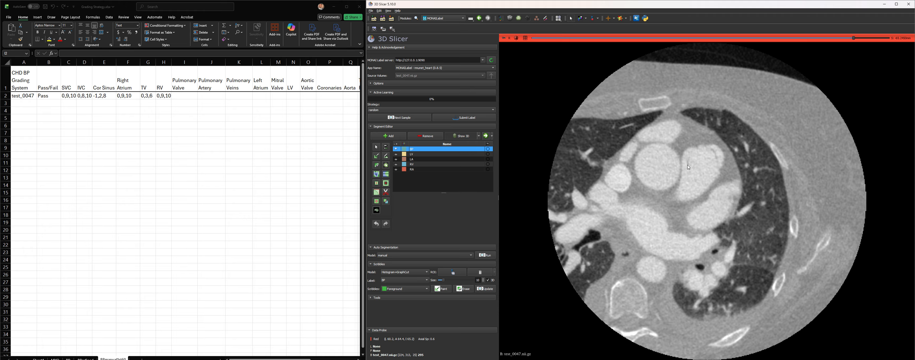
scroll(689, 168, down, 6)
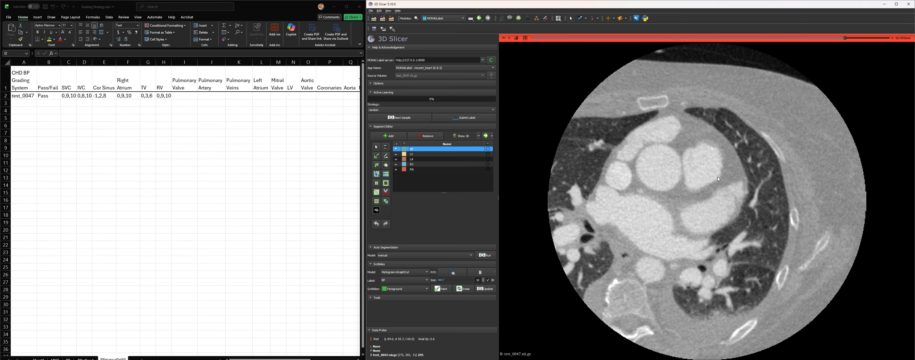
scroll(718, 178, up, 13)
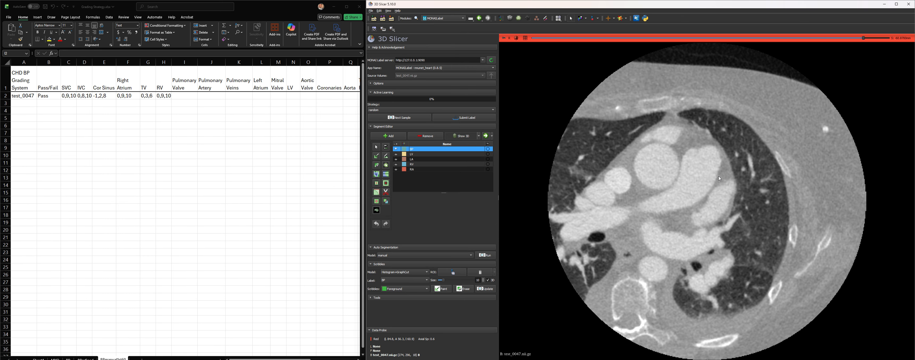
scroll(719, 179, down, 20)
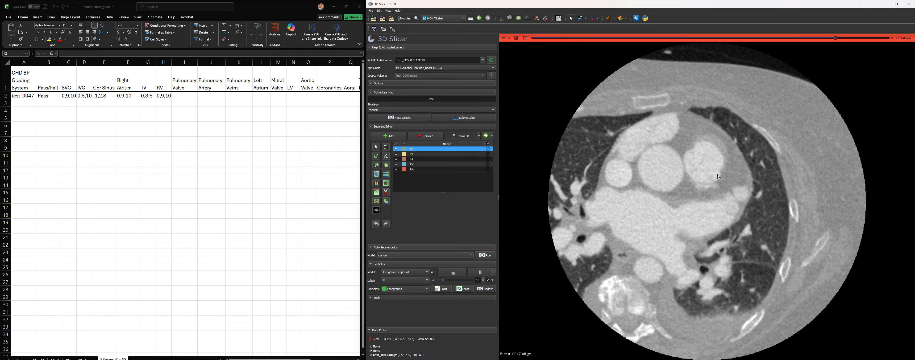
scroll(720, 177, down, 20)
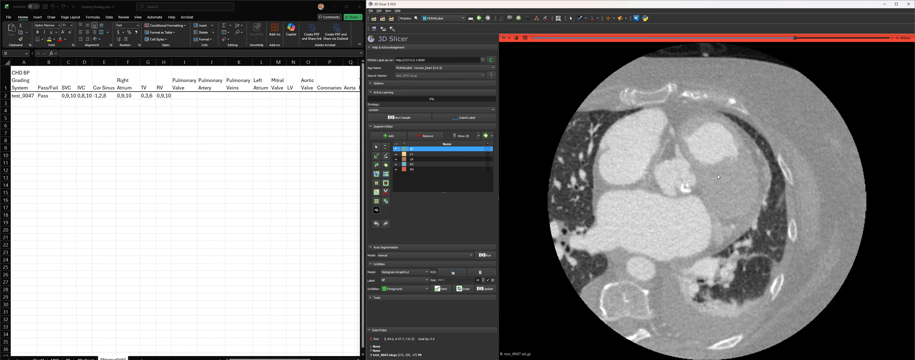
scroll(718, 177, down, 2)
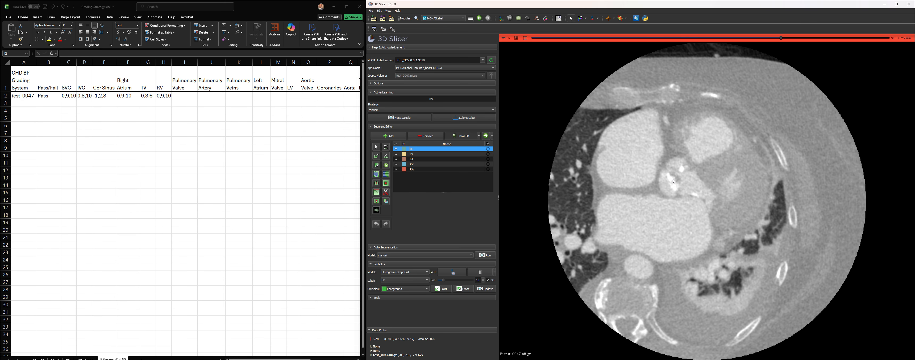
scroll(674, 181, up, 20)
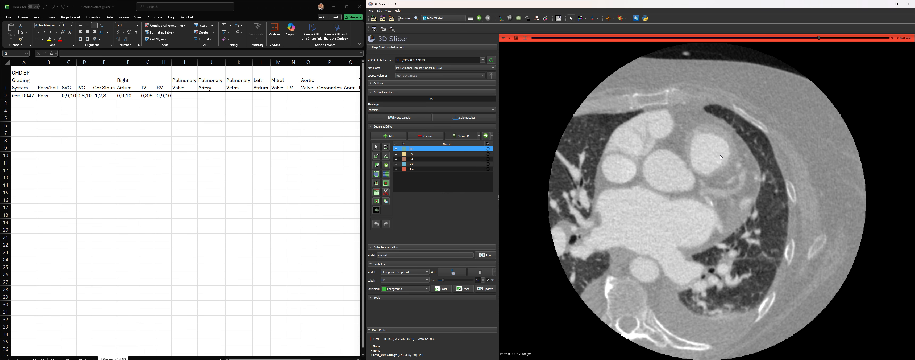
scroll(721, 157, up, 19)
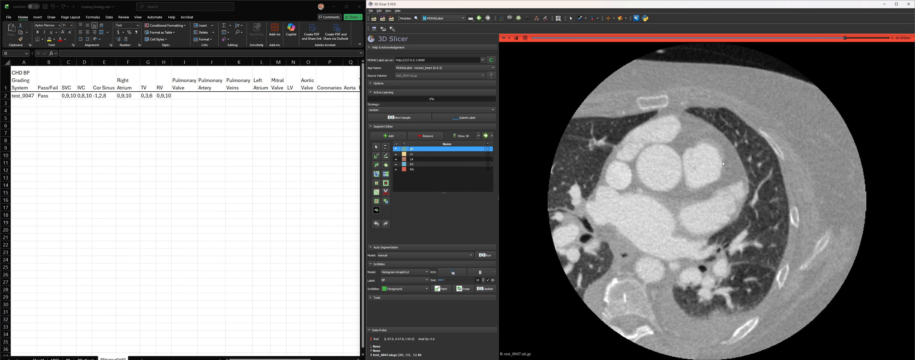
scroll(722, 162, up, 7)
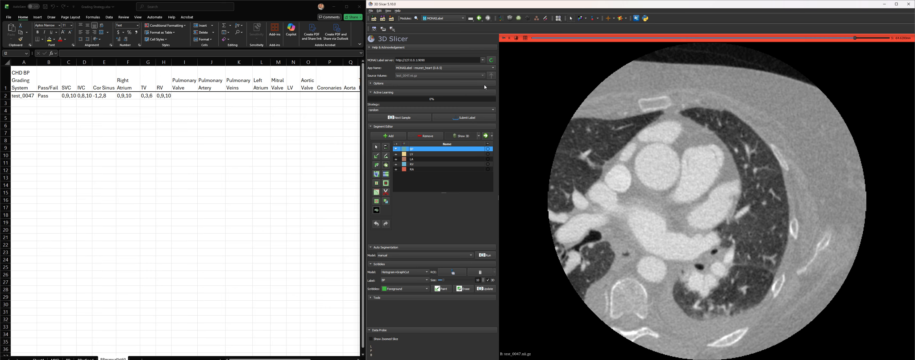
Show the BP segment again, check it at the pulmonary valve, and record the Pulmonary Valve grade for test_0047 as 1,1,2.
click(396, 150)
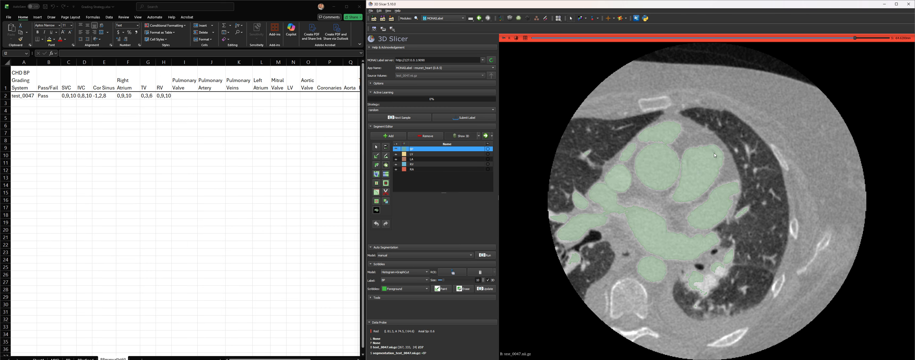
scroll(715, 156, up, 1)
scroll(715, 157, down, 2)
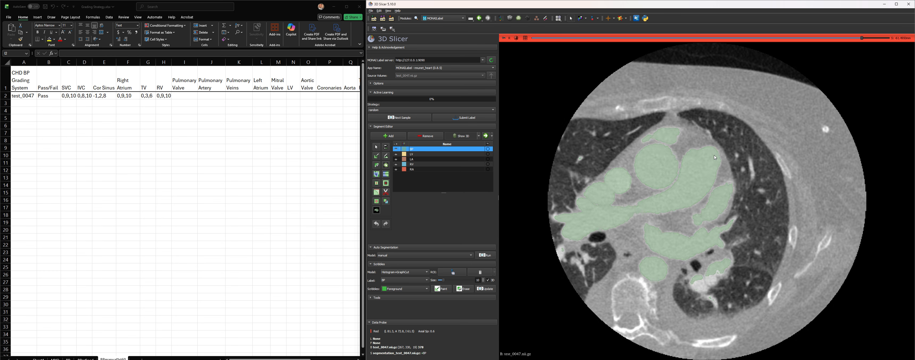
click(182, 97)
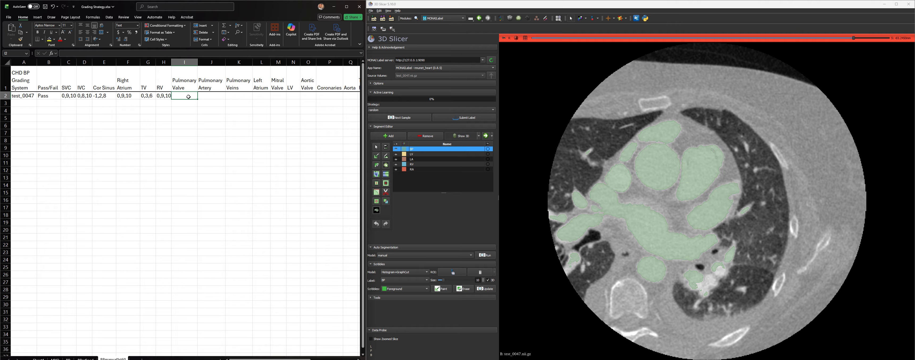
text(1,1,2)
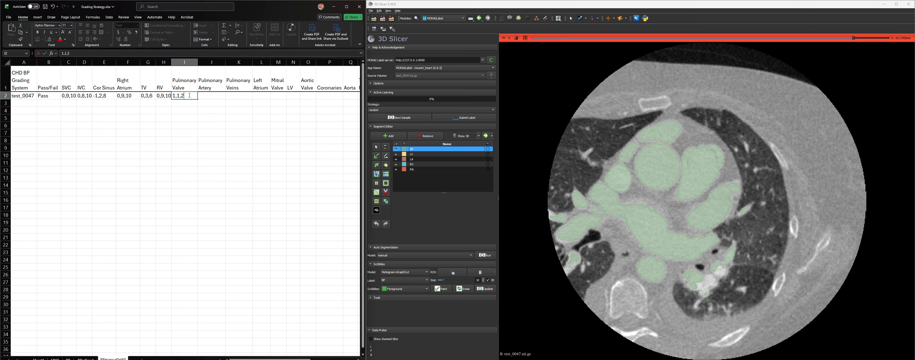
key(Tab)
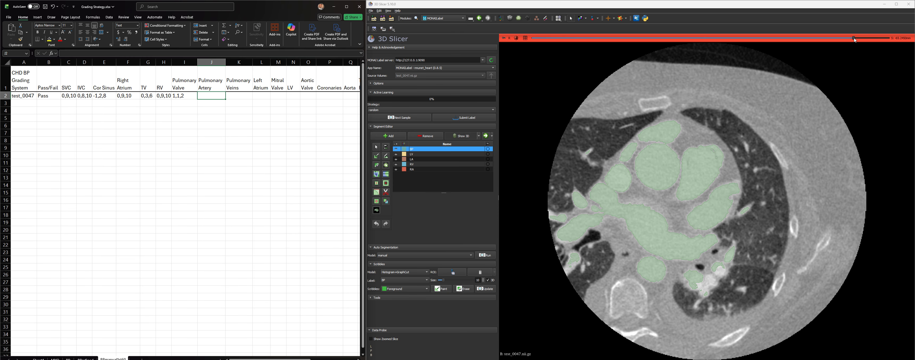
Review the BP segmentation of the pulmonary artery through the upper axial slices and record its grade for test_0047 as 0,10,10.
drag(854, 38, 871, 61)
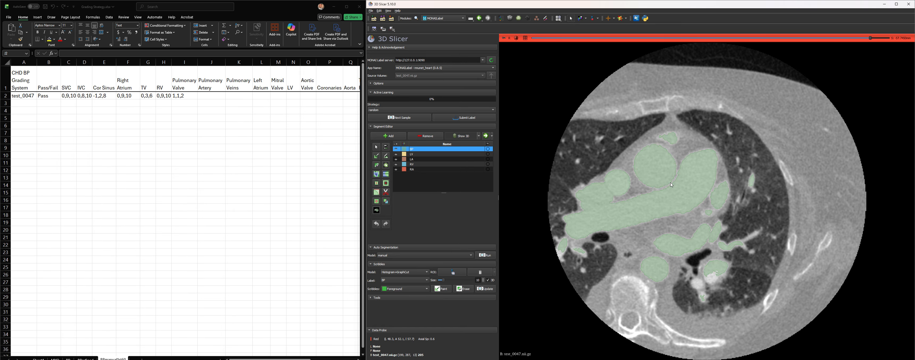
scroll(654, 212, up, 9)
scroll(654, 212, down, 18)
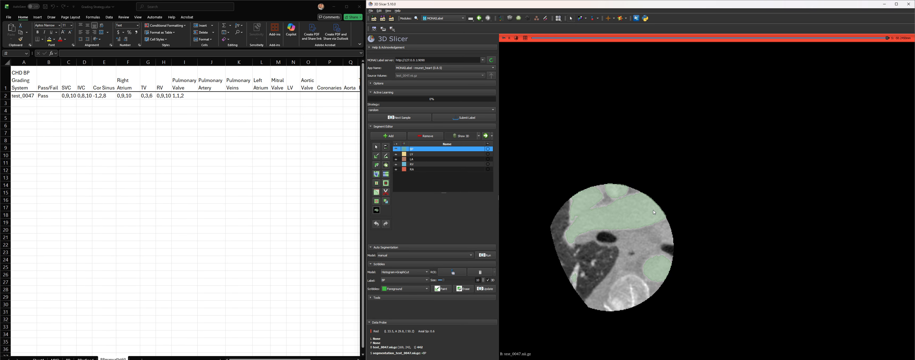
scroll(653, 213, up, 14)
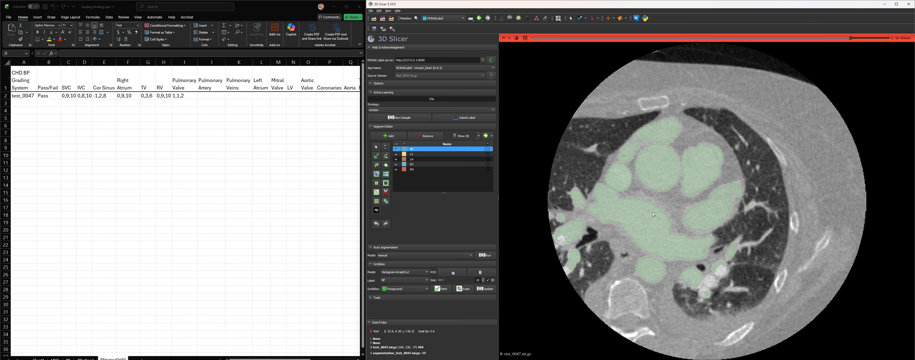
scroll(654, 215, down, 10)
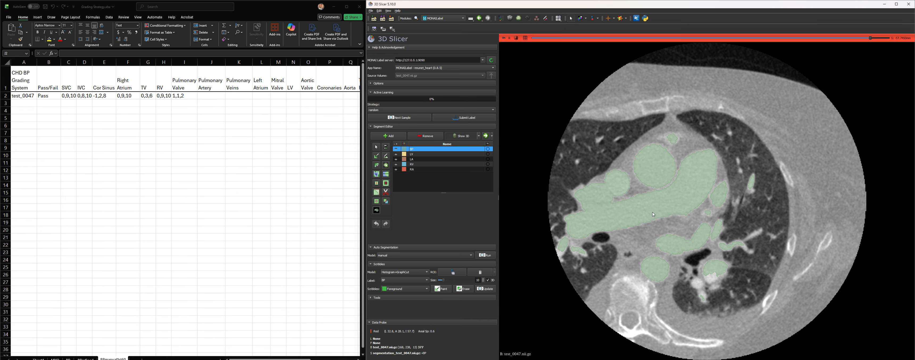
scroll(653, 214, down, 3)
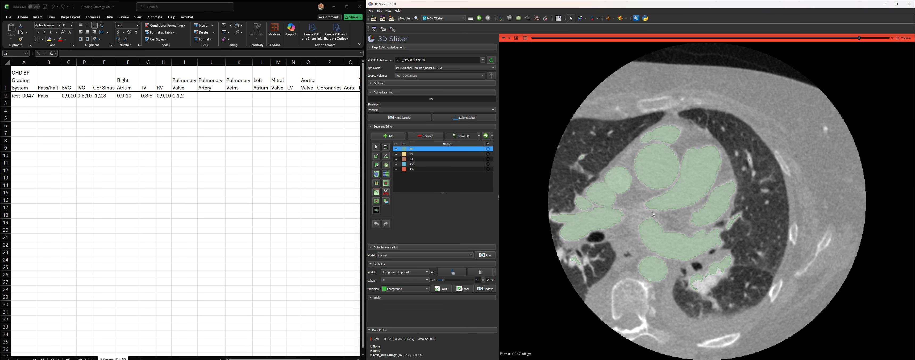
scroll(654, 215, down, 1)
click(220, 96)
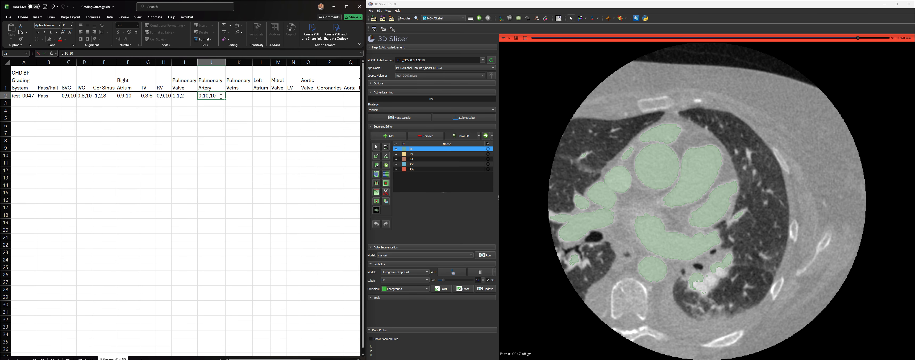
key(Tab)
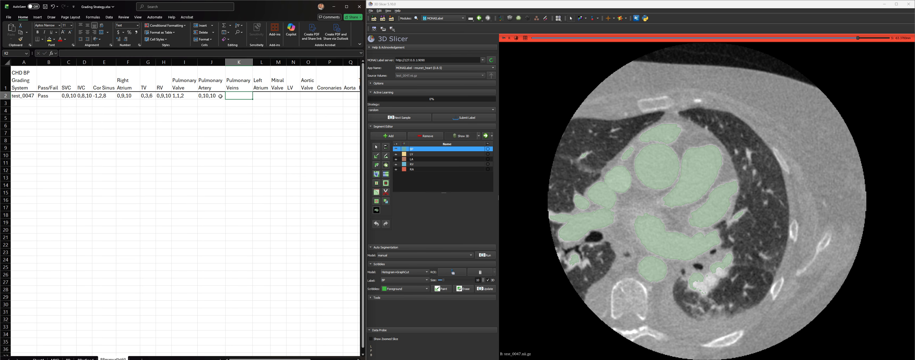
Examine the pulmonary veins in the axial slices and on the 3D blood pool model, viewing the back of the heart up close.
click(858, 39)
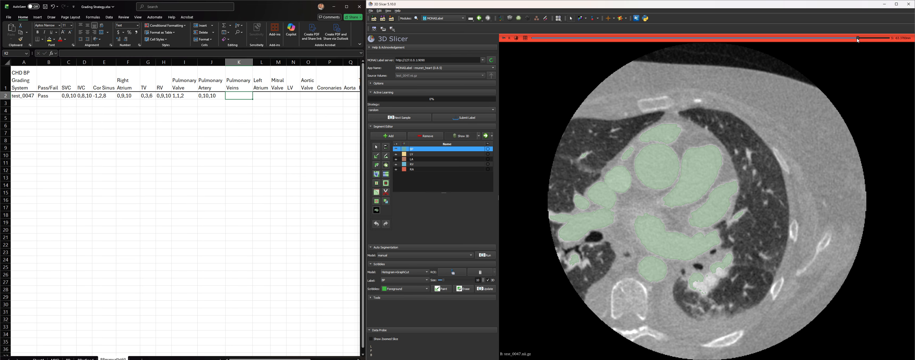
drag(858, 40, 810, 50)
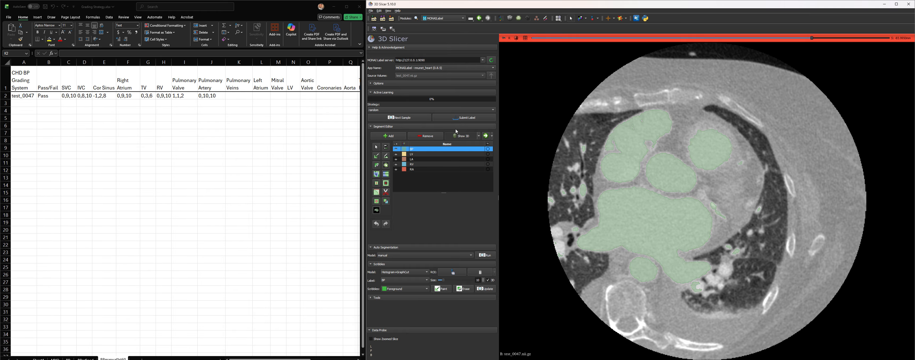
click(525, 39)
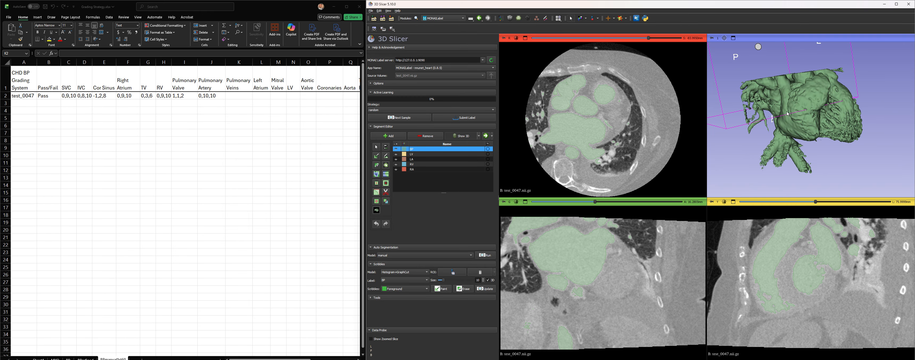
drag(788, 114, 796, 159)
scroll(846, 116, up, 5)
drag(809, 95, 902, 139)
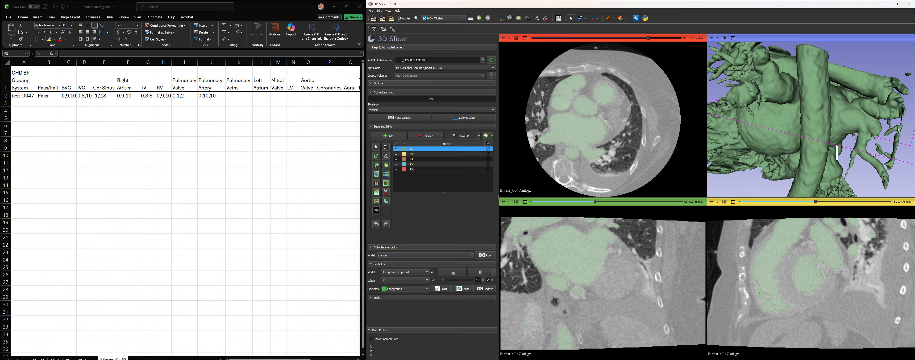
scroll(888, 165, down, 8)
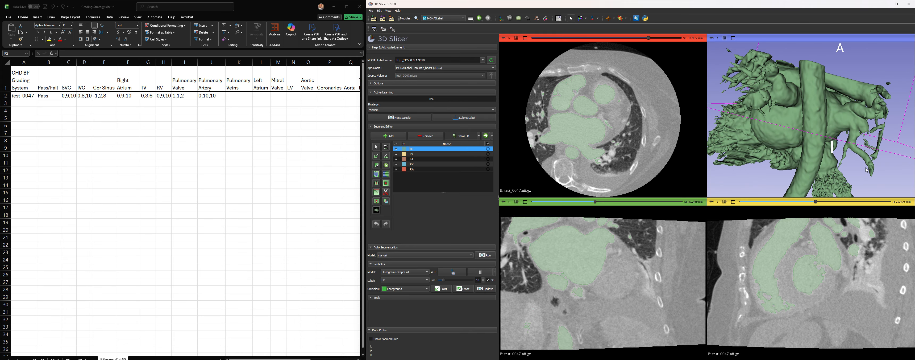
scroll(861, 166, up, 8)
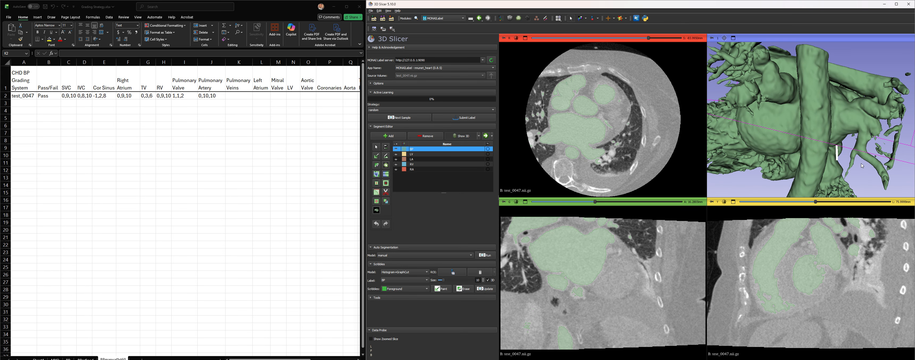
drag(862, 165, 881, 155)
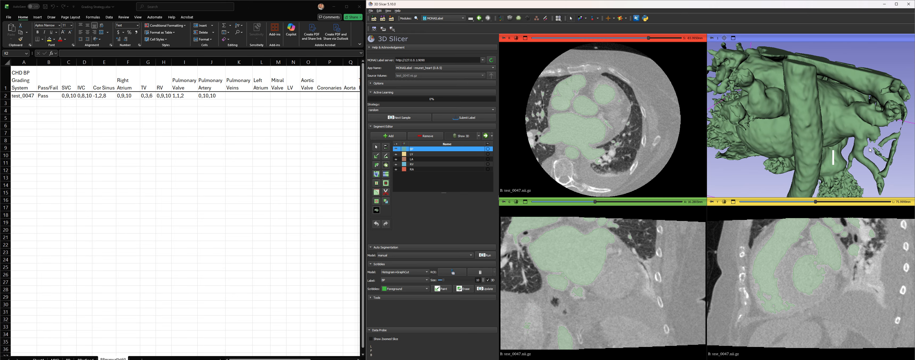
drag(853, 155, 748, 114)
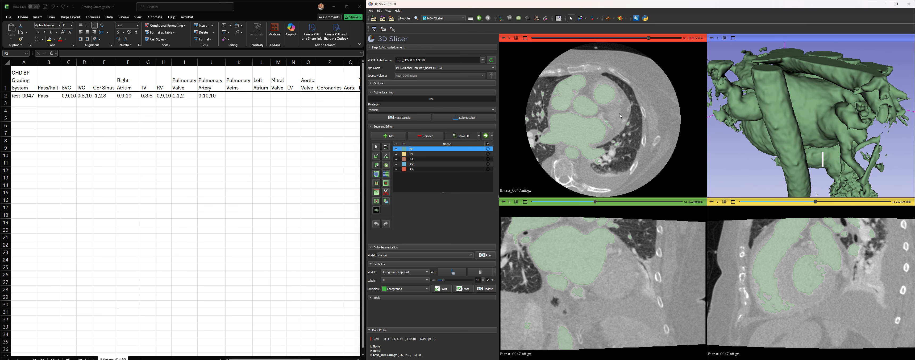
Enlarge the axial view, review the BP segmentation of the pulmonary veins, and record their grade for test_0047 as 0,10,10.
scroll(592, 159, up, 14)
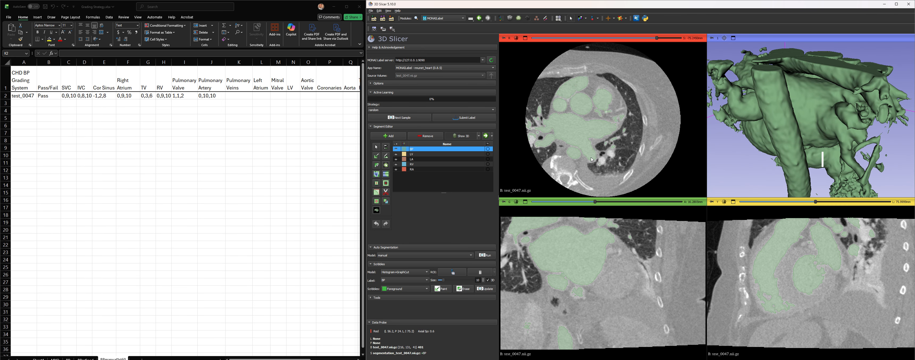
scroll(592, 160, up, 2)
click(526, 38)
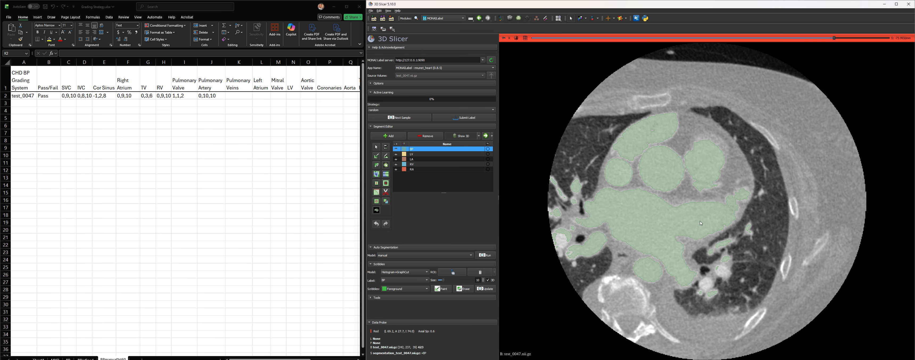
mouse_move(835, 38)
mouse_down()
mouse_move(743, 43)
mouse_move(864, 45)
mouse_move(821, 44)
mouse_up()
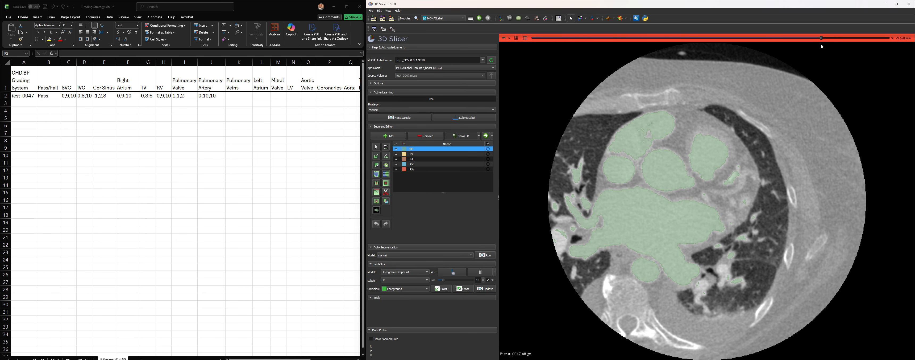
click(234, 95)
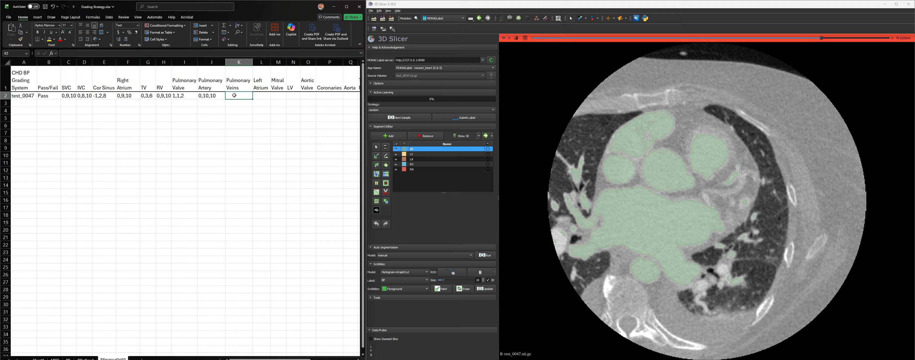
text(0,10,10)
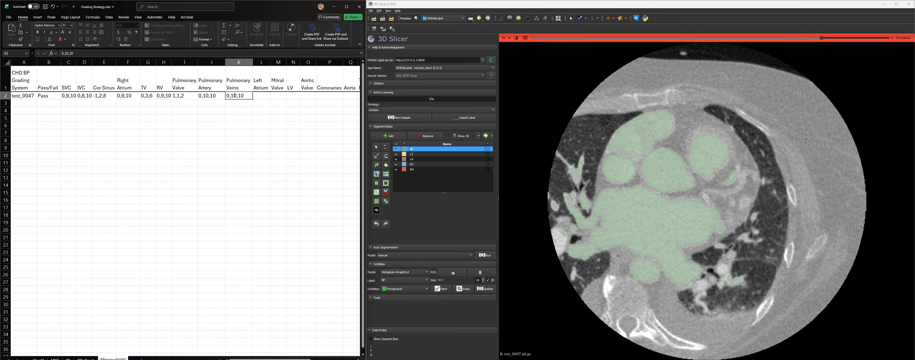
key(Tab)
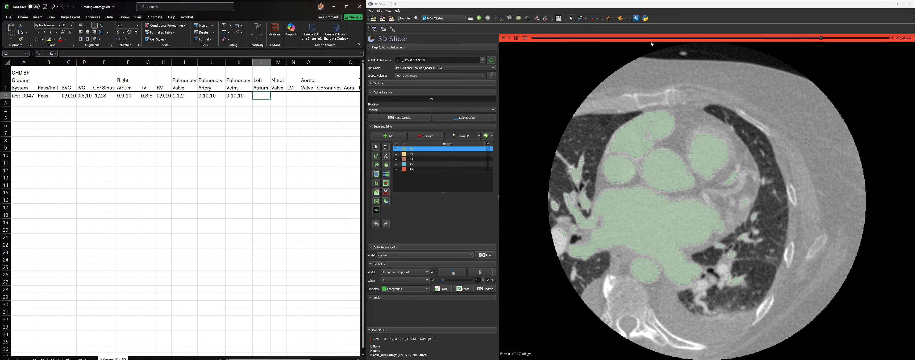
Examine the upper left atrium and its appendage in the axial slices, toggling the BP segment to compare it with the scan.
drag(823, 39, 859, 66)
scroll(731, 185, up, 4)
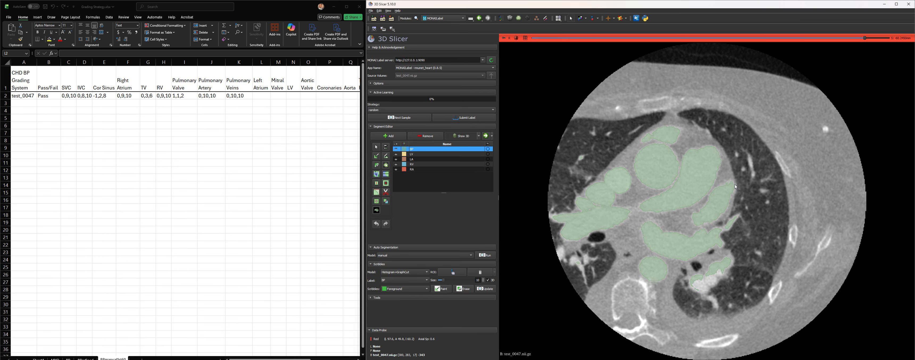
scroll(708, 213, down, 3)
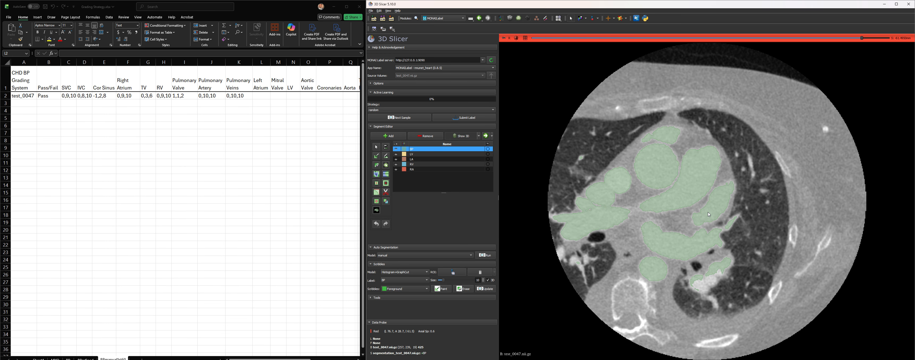
scroll(709, 214, up, 5)
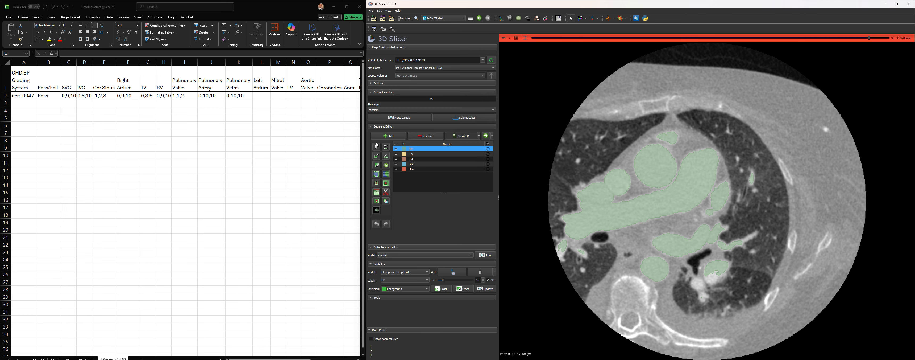
click(396, 149)
click(396, 149)
click(396, 149)
click(396, 150)
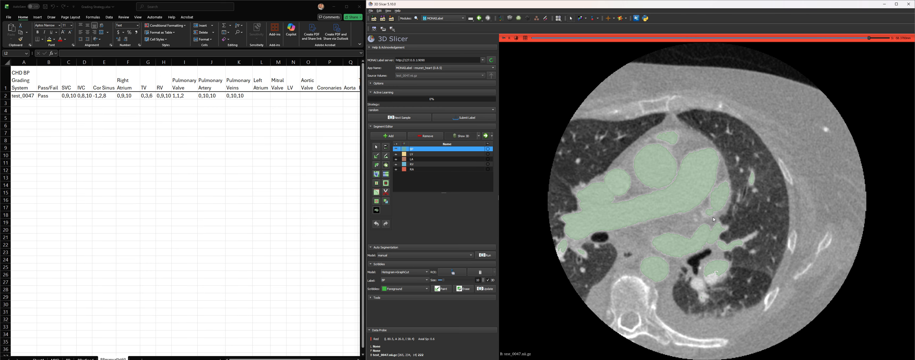
scroll(713, 218, up, 7)
scroll(713, 217, down, 20)
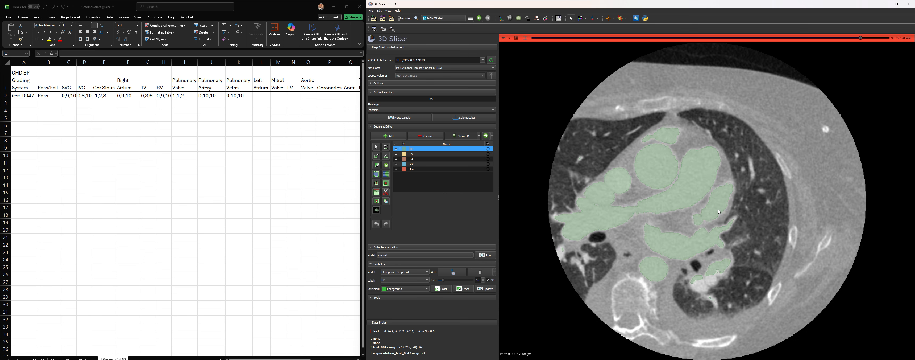
Review the BP segmentation across the left atrium and its appendage, and record the Left Atrium grade for test_0047 as 0,9,10.
scroll(714, 219, down, 7)
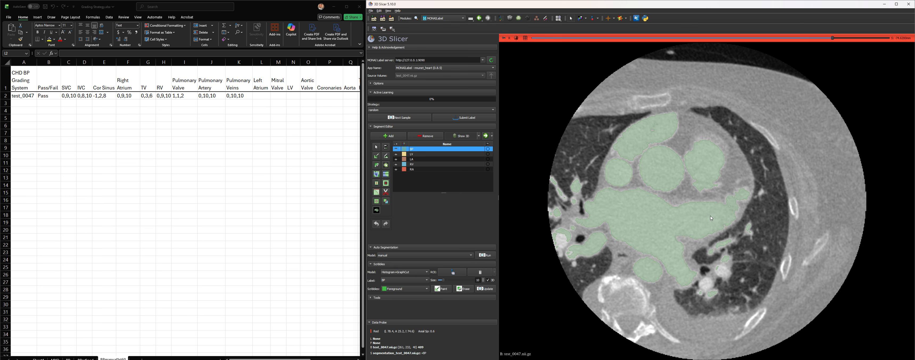
scroll(711, 215, down, 3)
scroll(706, 218, up, 3)
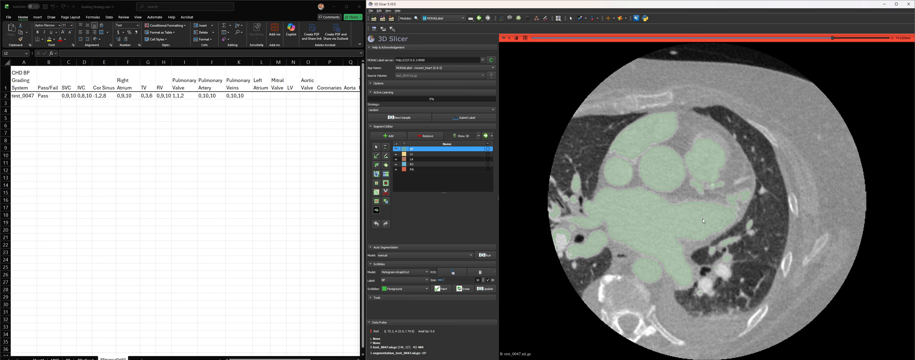
scroll(704, 221, up, 20)
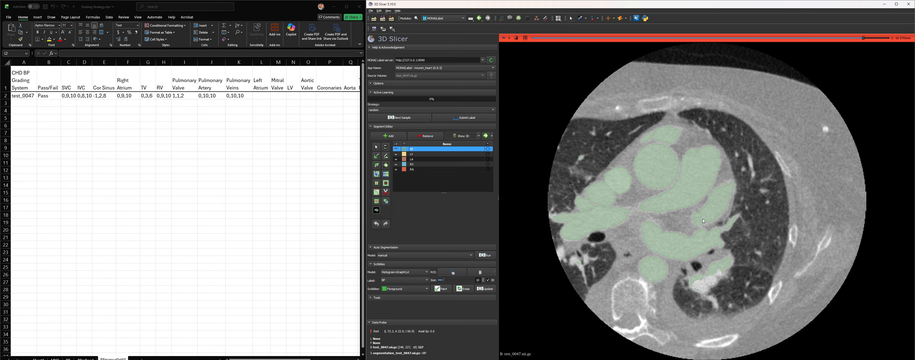
scroll(704, 221, down, 7)
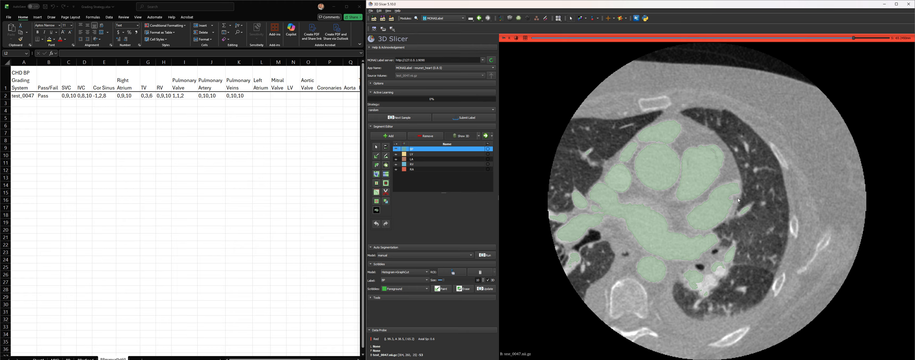
click(261, 95)
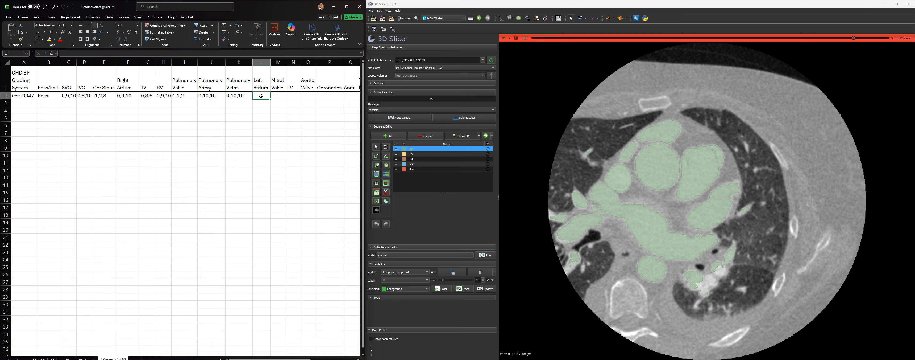
text(0,9,10)
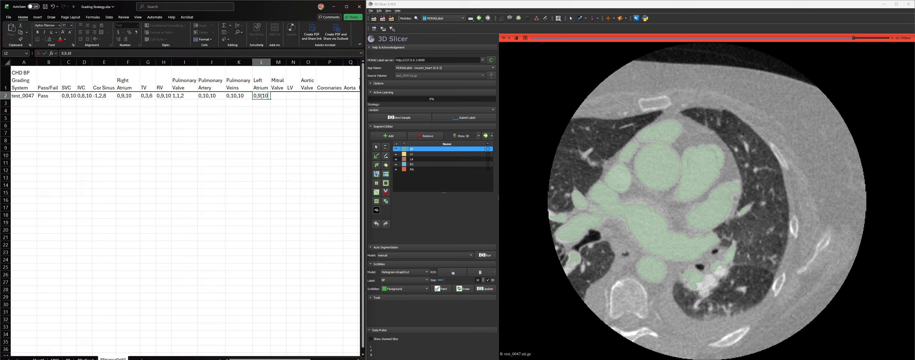
key(Tab)
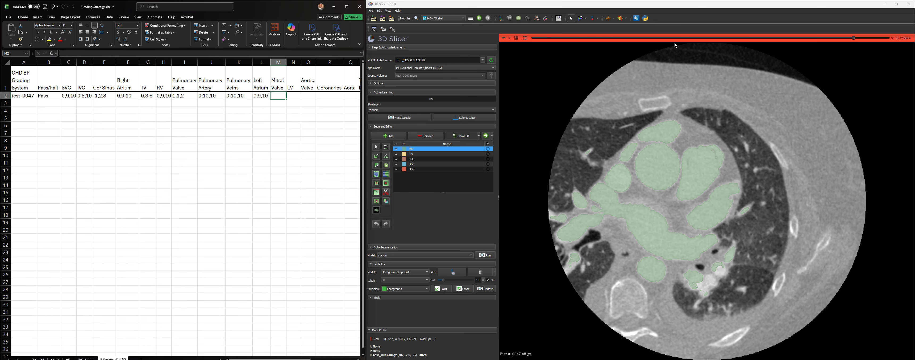
Go to the mitral valve level in the axial slices and examine the valve with the BP segment hidden.
drag(856, 39, 738, 47)
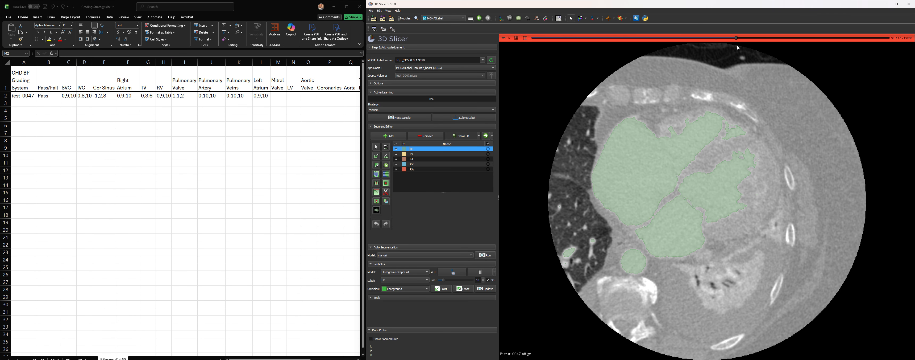
click(396, 149)
drag(738, 41, 757, 49)
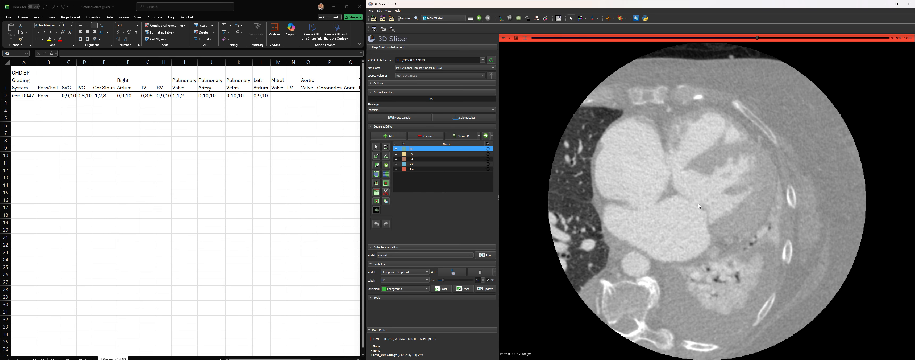
scroll(693, 210, down, 10)
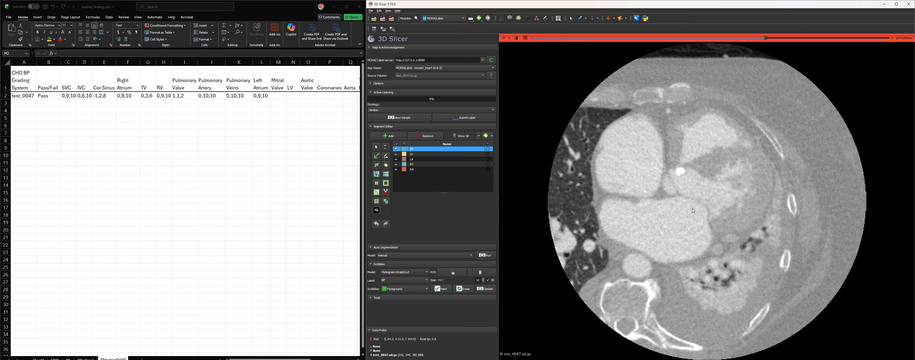
scroll(695, 210, up, 8)
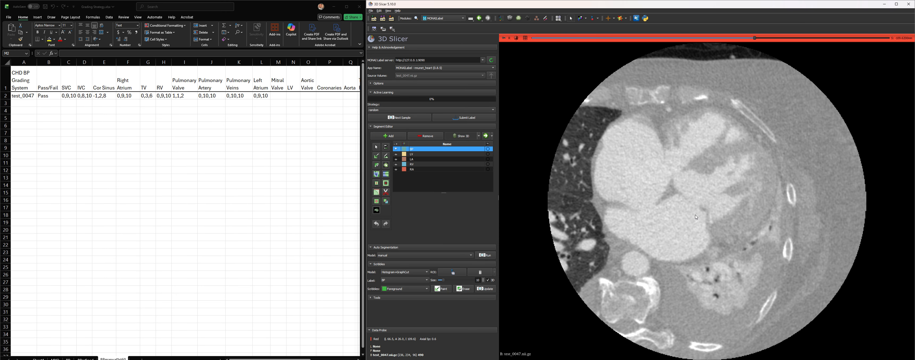
Show the BP segment again, check it across the mitral valve slices, and record the Mitral Valve grade for test_0047 as 0,7,9.
click(397, 149)
mouse_move(754, 39)
mouse_down()
mouse_move(736, 39)
mouse_move(779, 45)
mouse_move(762, 44)
mouse_up()
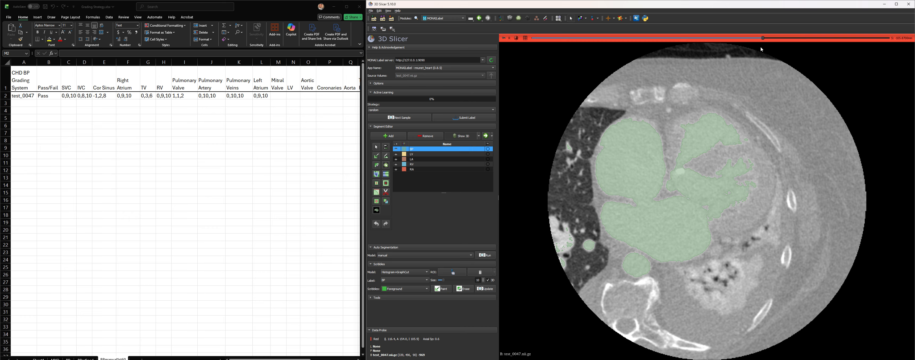
drag(763, 38, 754, 40)
drag(742, 38, 765, 41)
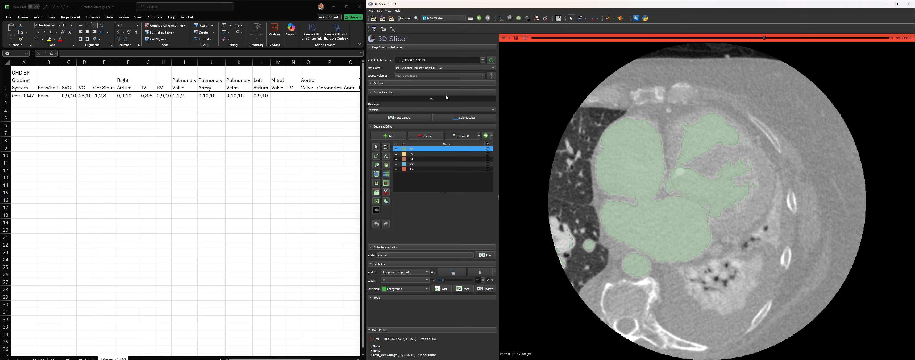
click(286, 96)
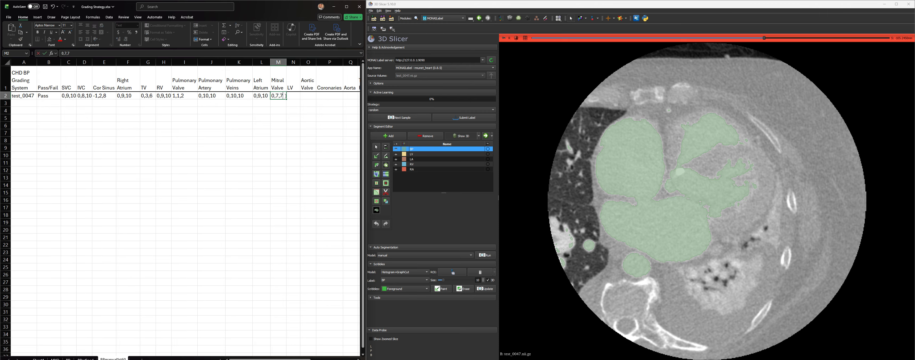
key(Tab)
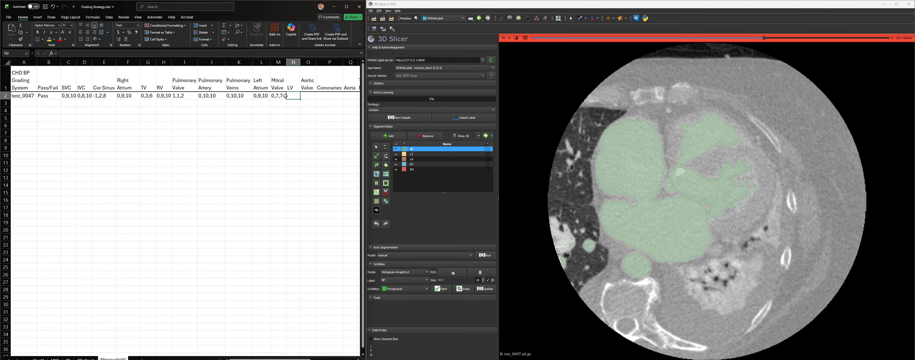
click(73, 54)
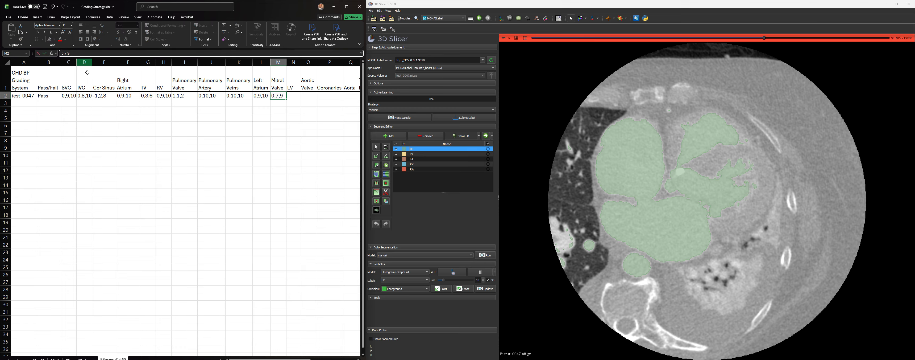
click(292, 97)
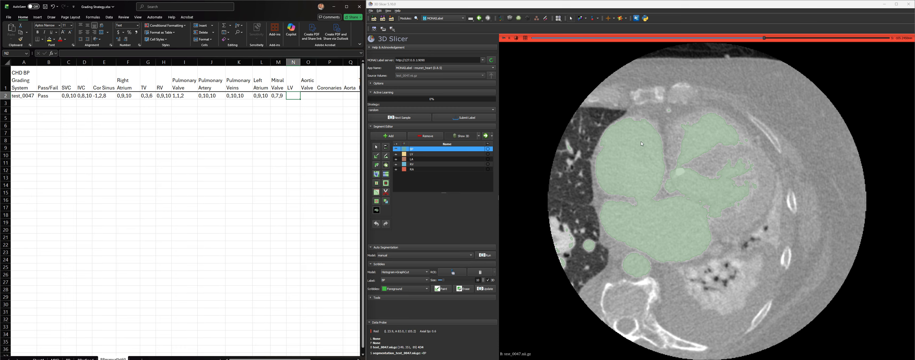
Review the BP segmentation of the left ventricle through the axial slices and record the LV grade for test_0047 as 0,9,10.
drag(765, 40, 699, 43)
scroll(716, 226, up, 8)
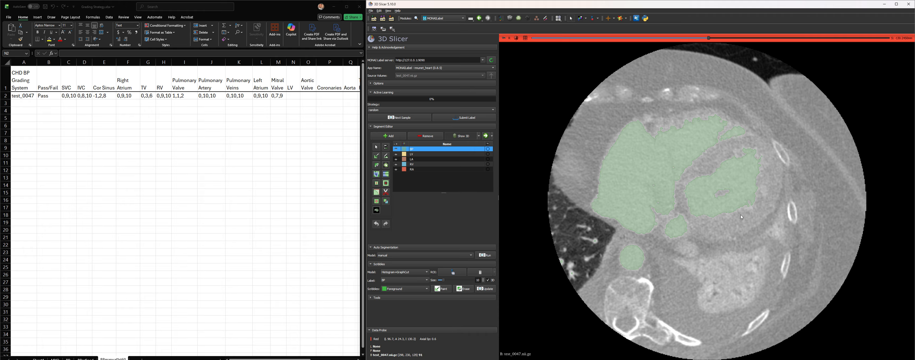
scroll(756, 162, up, 13)
scroll(760, 166, up, 11)
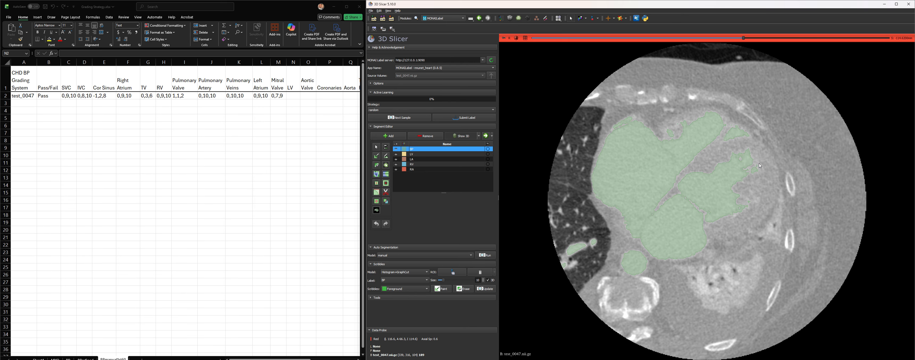
scroll(760, 166, down, 12)
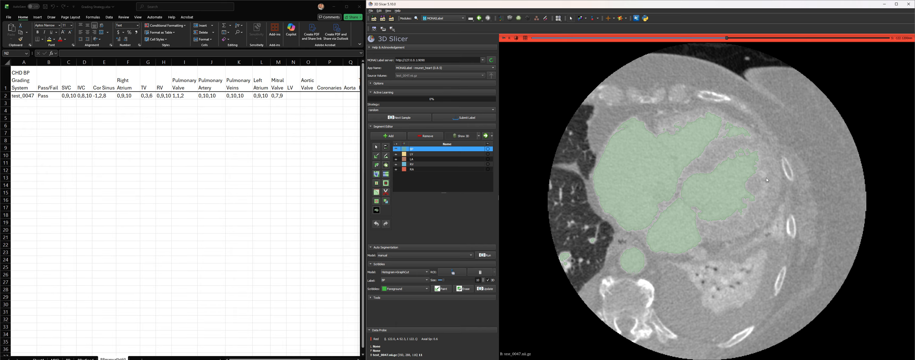
scroll(766, 180, down, 10)
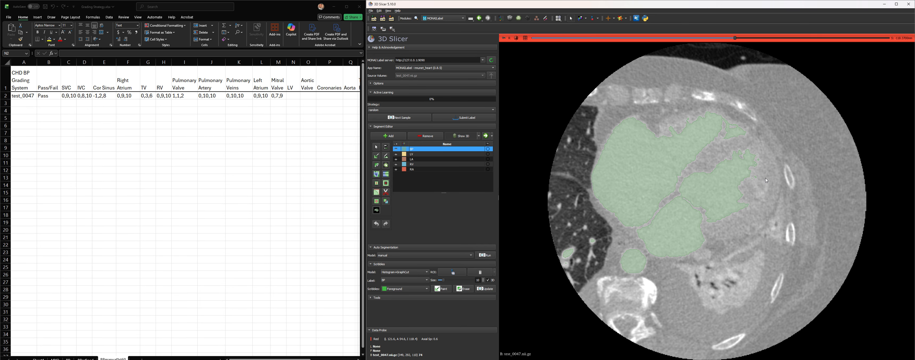
scroll(763, 197, up, 1)
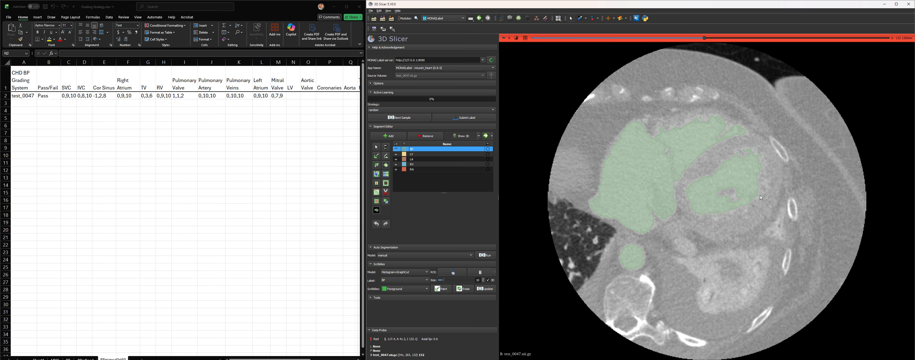
click(289, 95)
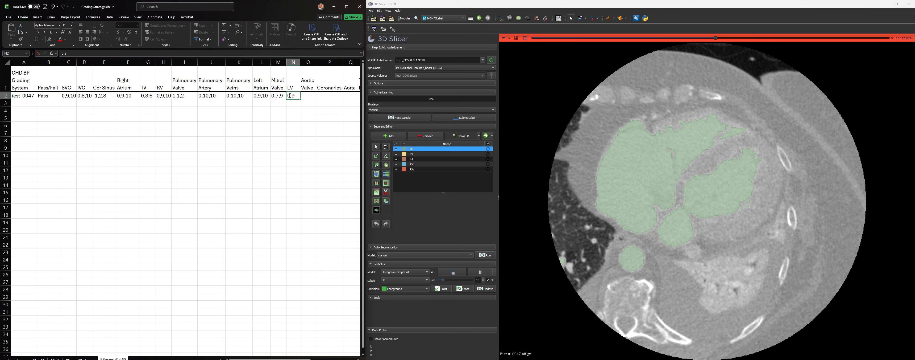
key(Tab)
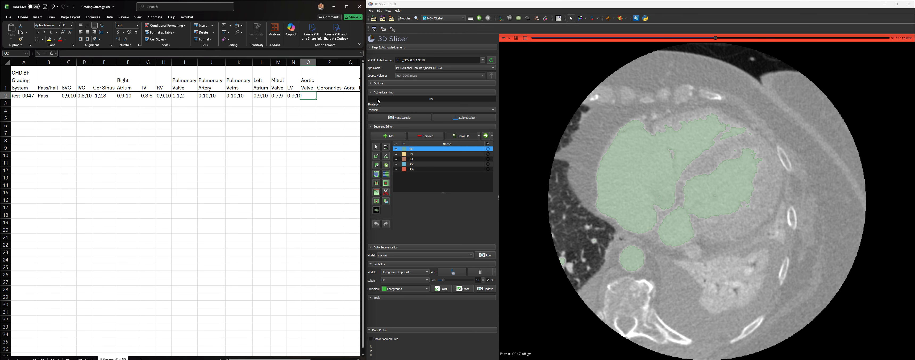
Hide the BP segment and examine the aortic valve and its leaflets through the axial slices at the aortic root.
mouse_move(716, 38)
mouse_down()
mouse_move(729, 48)
mouse_move(716, 49)
mouse_up()
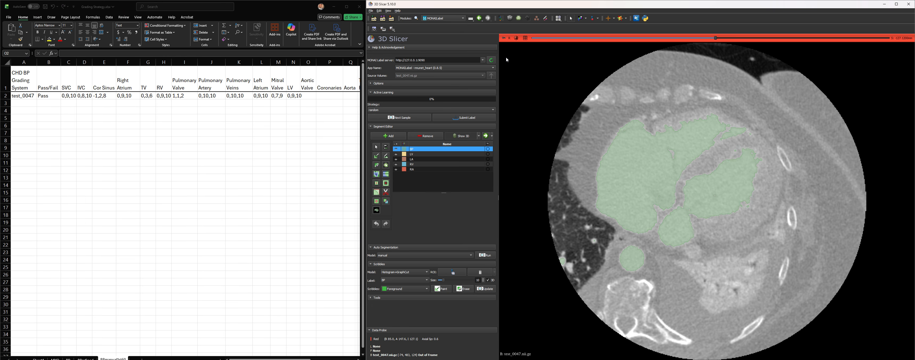
click(396, 149)
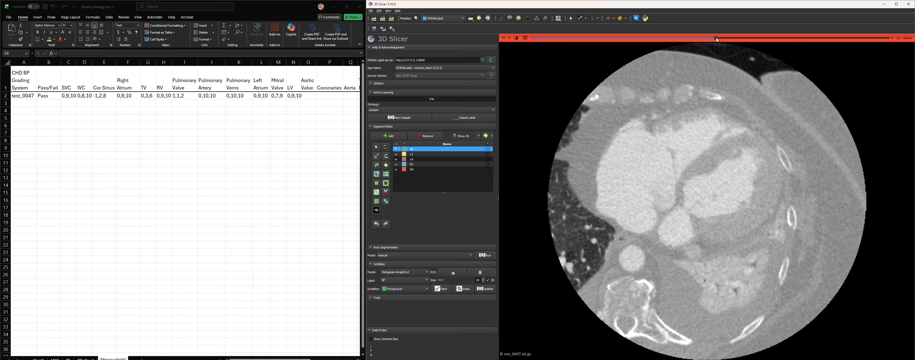
drag(716, 39, 774, 57)
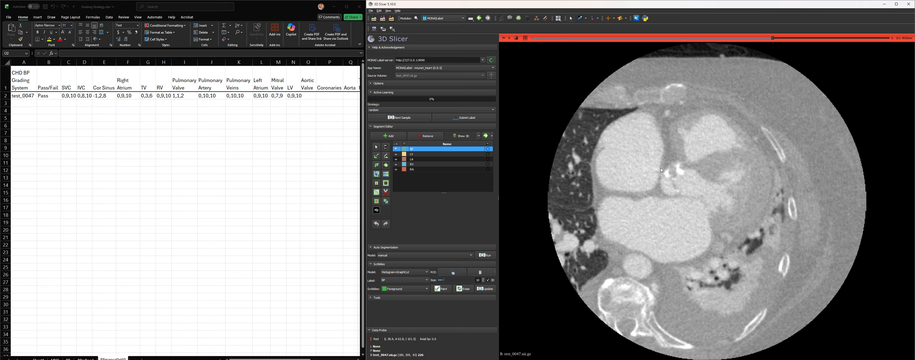
scroll(662, 171, up, 18)
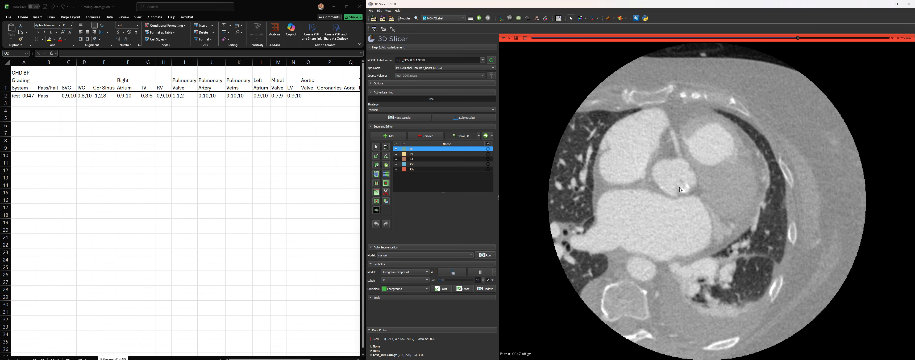
scroll(681, 189, down, 8)
scroll(686, 183, down, 4)
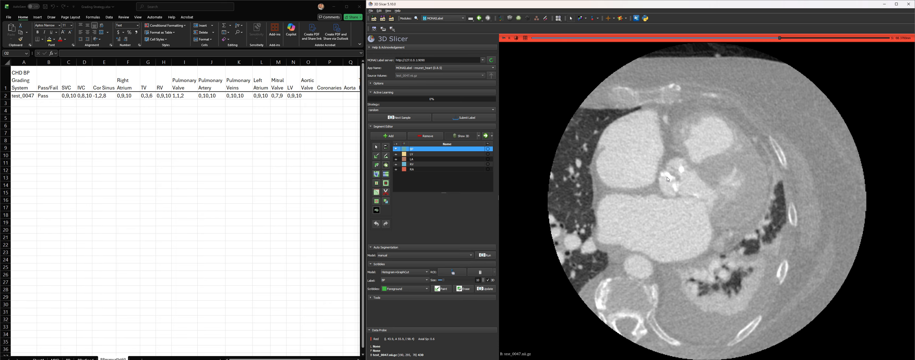
scroll(683, 191, down, 3)
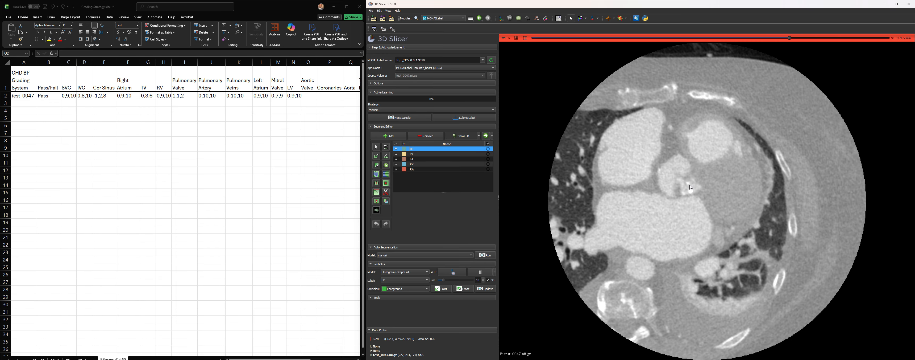
scroll(689, 186, up, 4)
scroll(691, 188, up, 8)
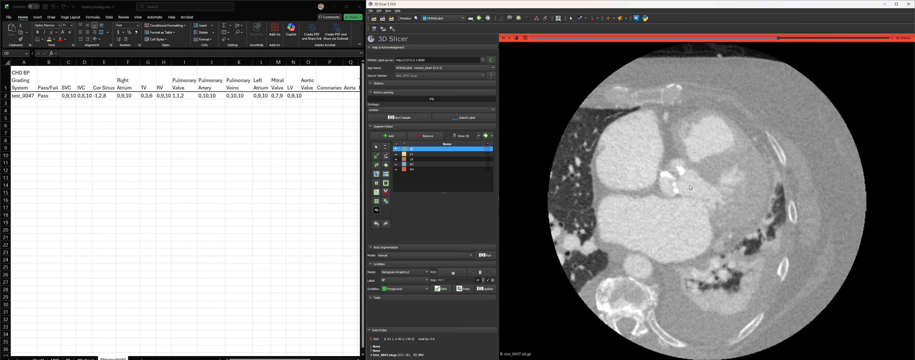
scroll(690, 187, down, 5)
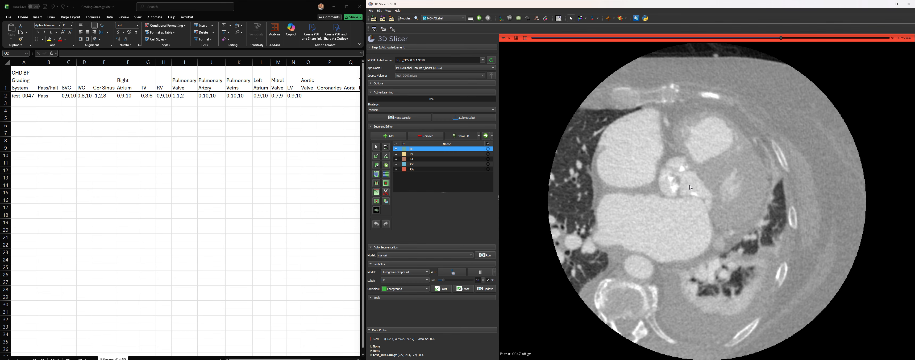
scroll(688, 187, up, 5)
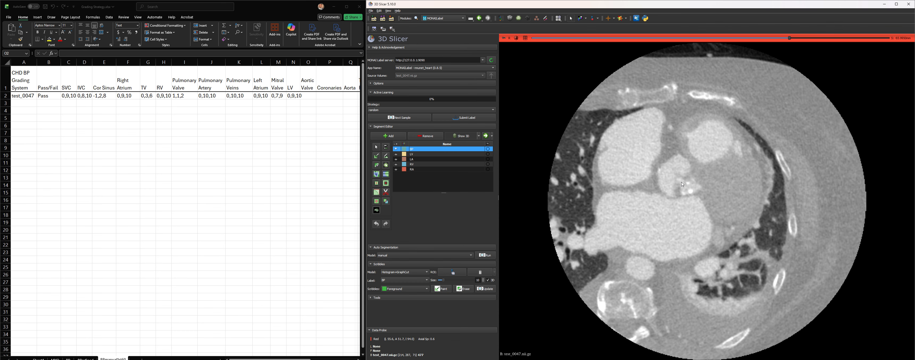
scroll(682, 184, down, 12)
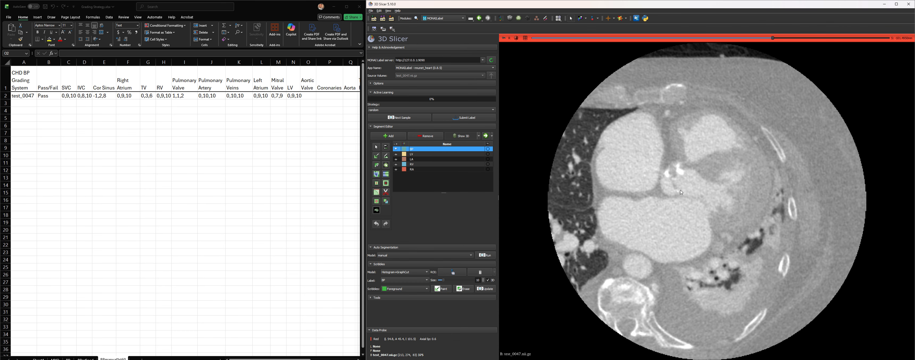
scroll(675, 189, up, 6)
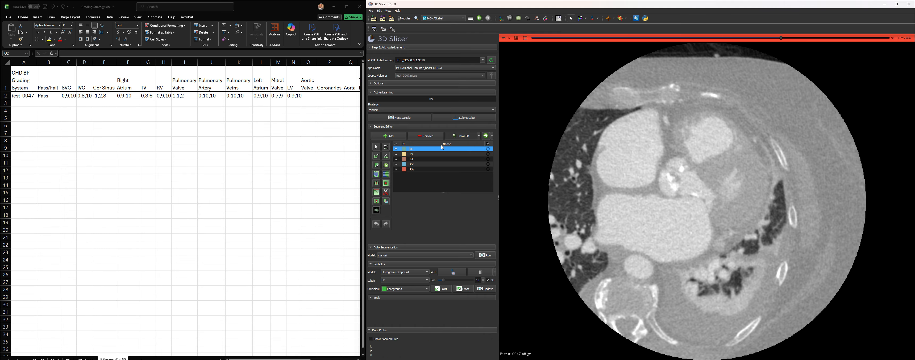
scroll(661, 191, down, 6)
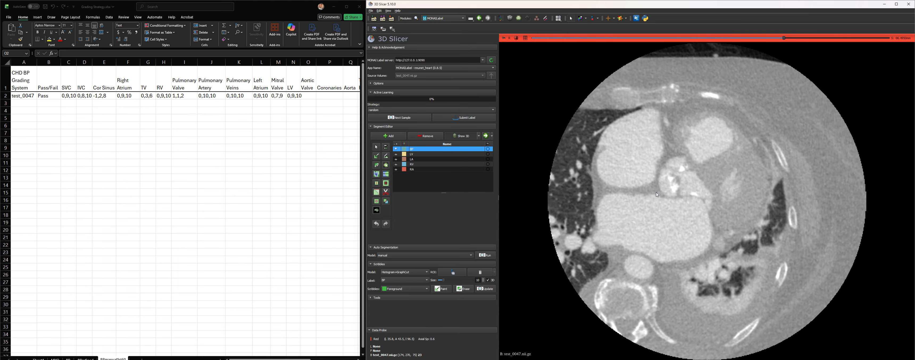
scroll(661, 191, up, 6)
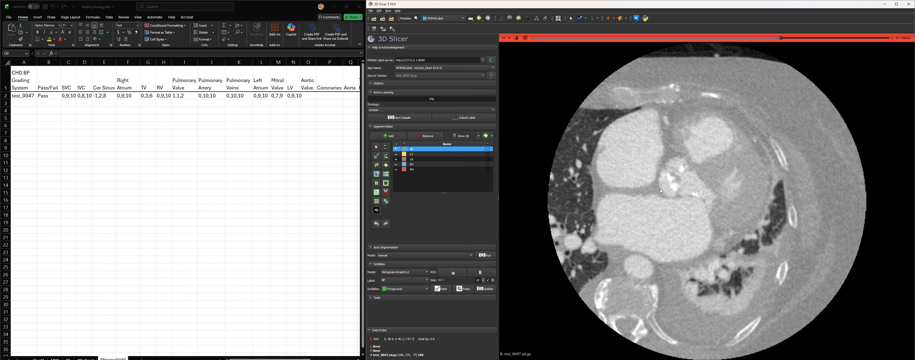
Show the BP segment again, check it across the aortic valve slices, and record the Aortic Valve grade for test_0047 as 0,5,7.
click(396, 149)
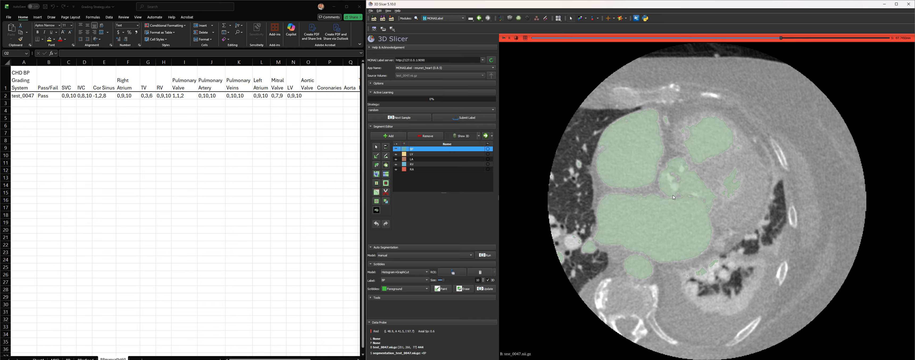
scroll(680, 192, up, 3)
scroll(680, 192, down, 10)
scroll(678, 179, up, 2)
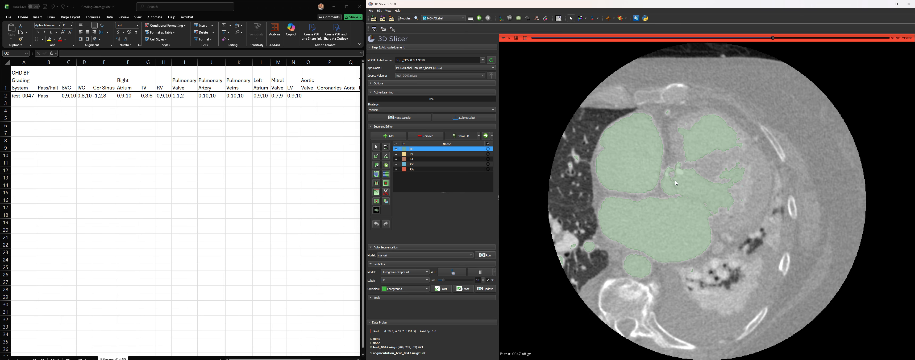
scroll(679, 193, up, 5)
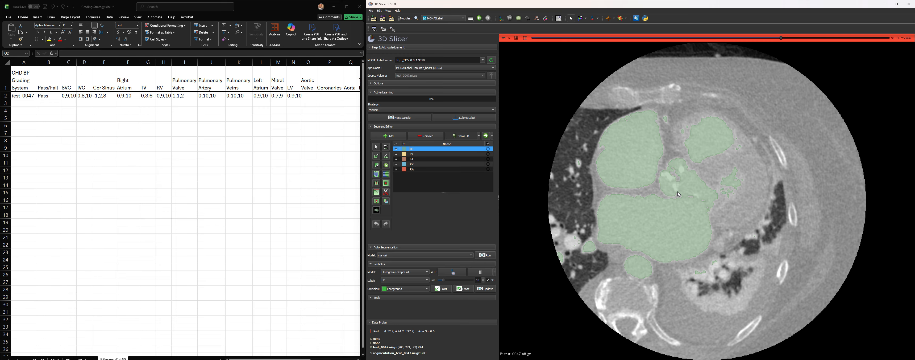
scroll(679, 193, up, 6)
scroll(679, 194, down, 17)
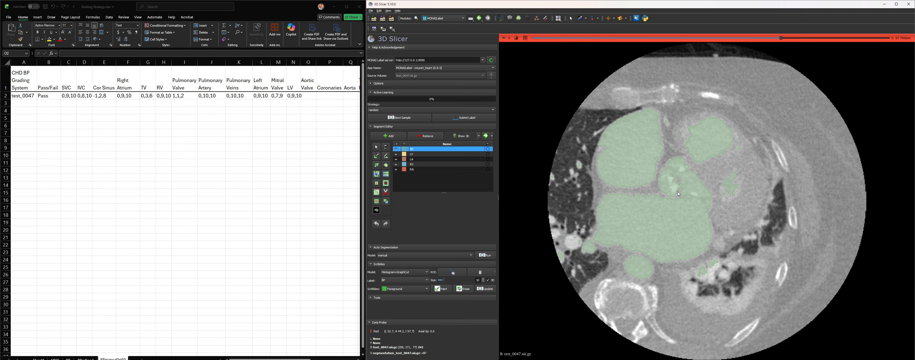
scroll(679, 194, up, 14)
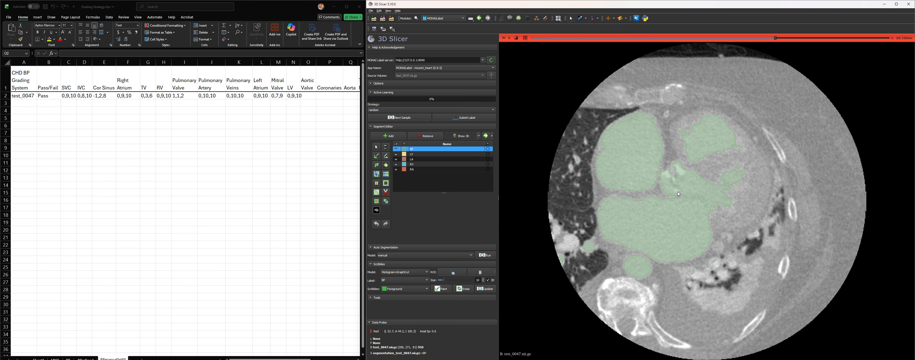
scroll(679, 194, down, 4)
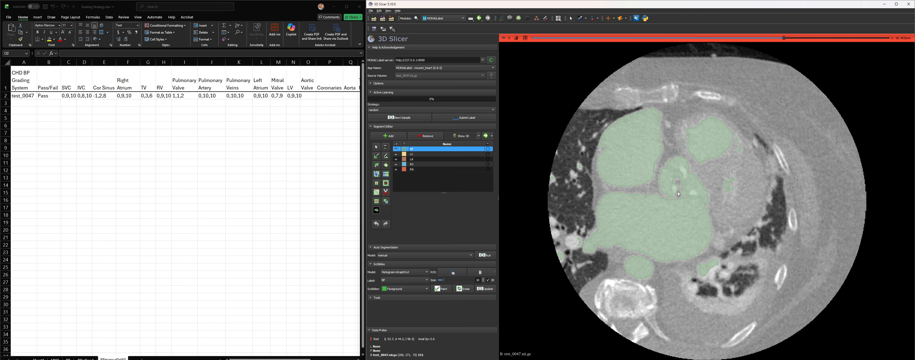
click(307, 96)
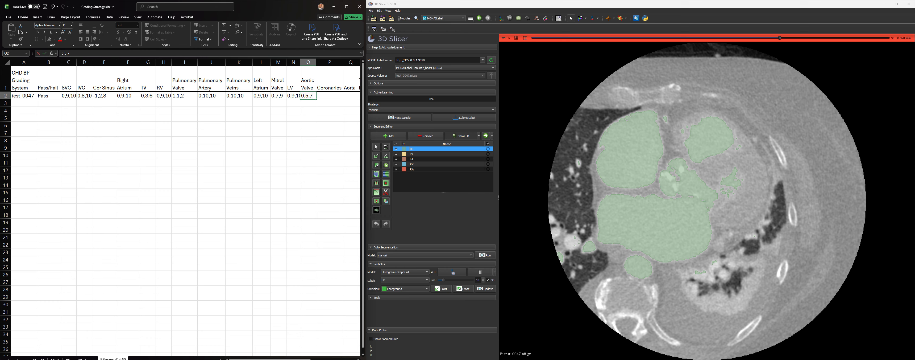
key(Tab)
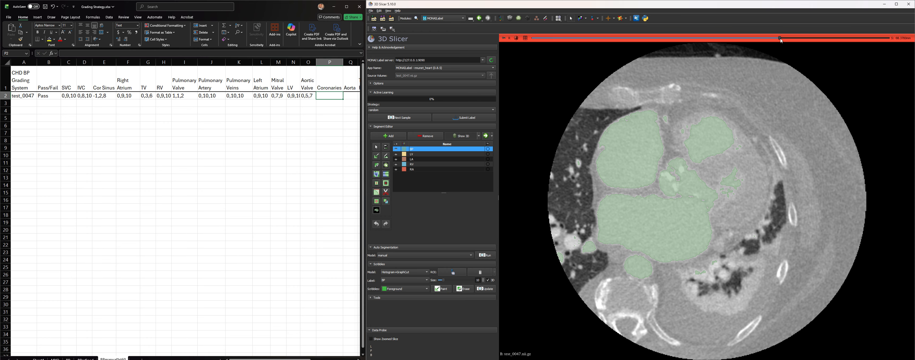
Check the BP segmentation for the coronary arteries around the aortic root in the axial slices.
drag(781, 41, 798, 69)
scroll(678, 156, up, 7)
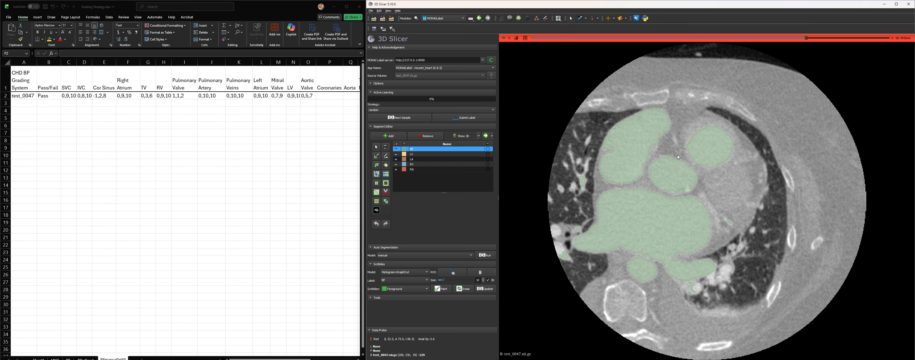
scroll(696, 185, down, 20)
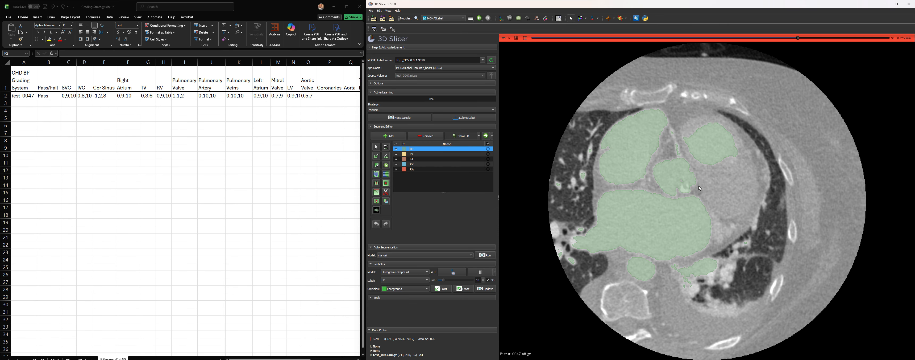
scroll(710, 207, down, 3)
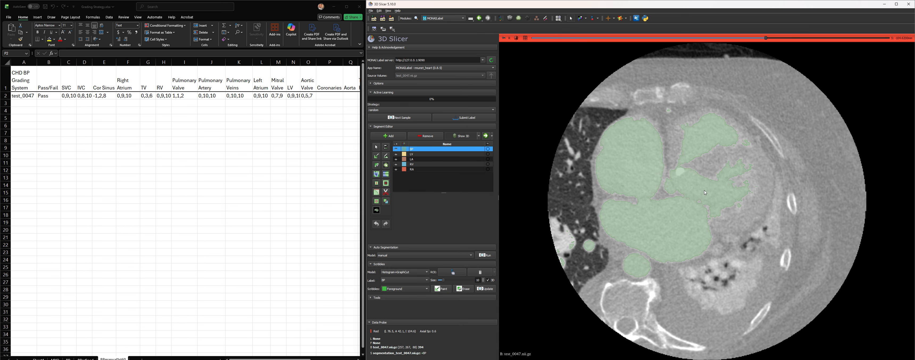
scroll(710, 207, up, 3)
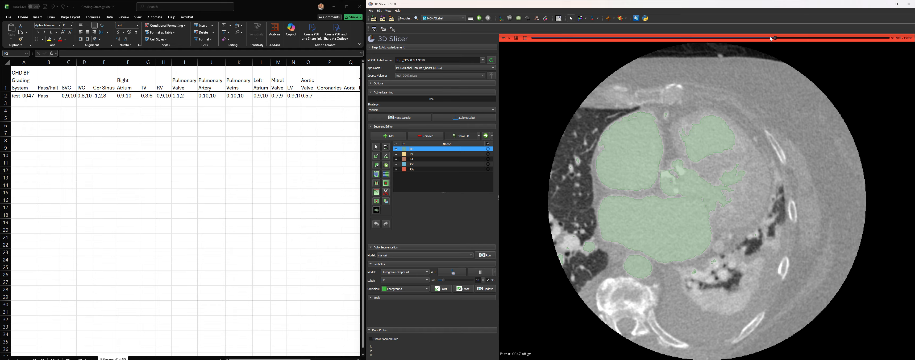
mouse_move(777, 40)
mouse_down()
mouse_move(795, 38)
mouse_move(769, 37)
mouse_up()
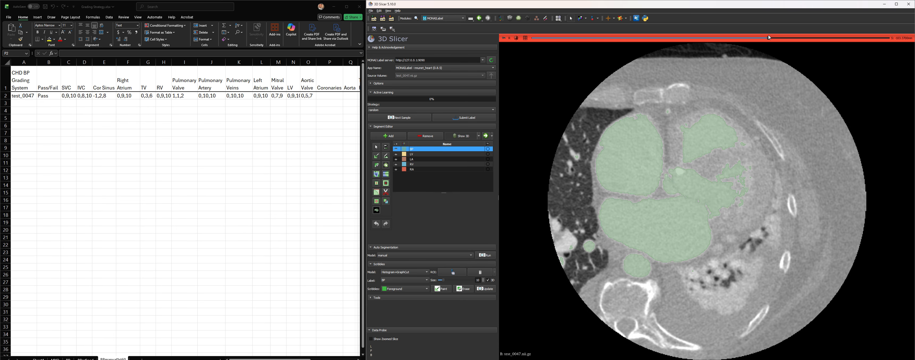
Enlarge the 3D view, inspect the BP model's surface for the coronaries from several angles, and return to the enlarged axial view.
click(526, 38)
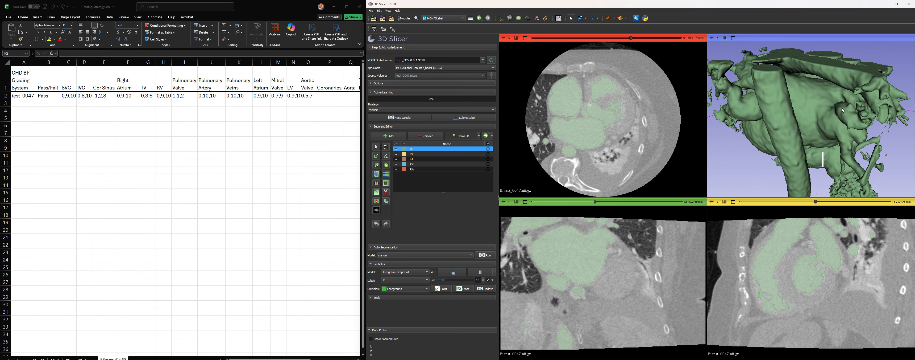
click(734, 38)
drag(711, 178, 739, 233)
drag(717, 191, 762, 207)
scroll(762, 207, down, 8)
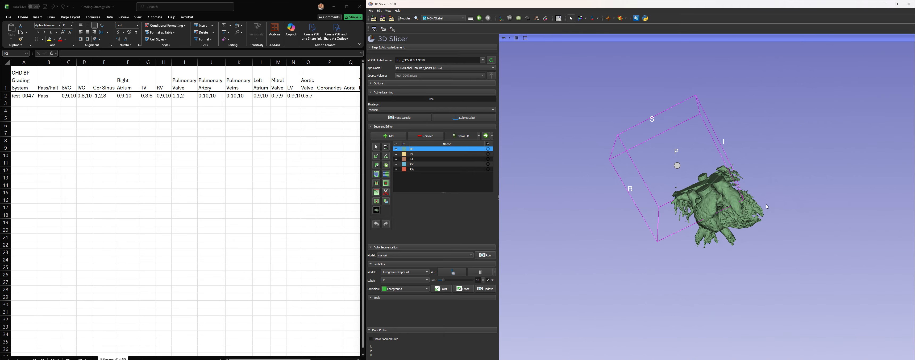
scroll(762, 207, up, 4)
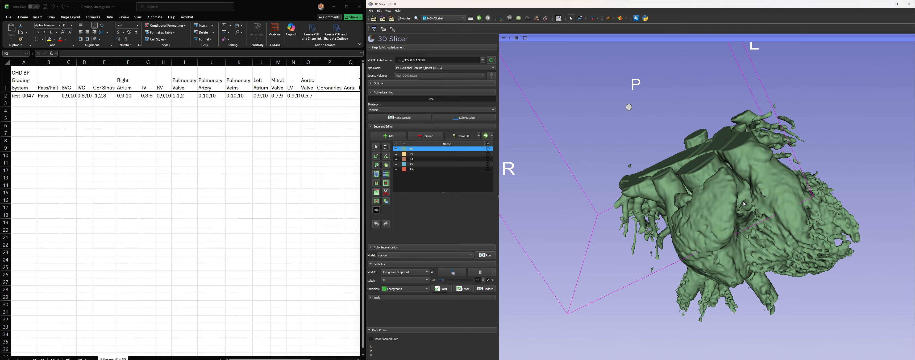
drag(755, 246, 789, 195)
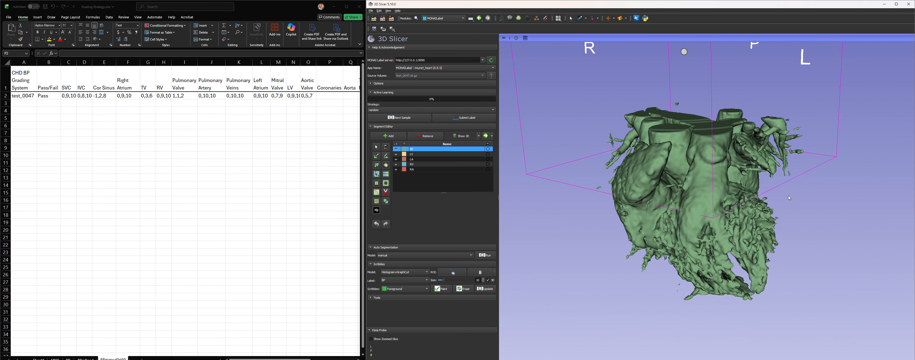
click(525, 39)
click(525, 38)
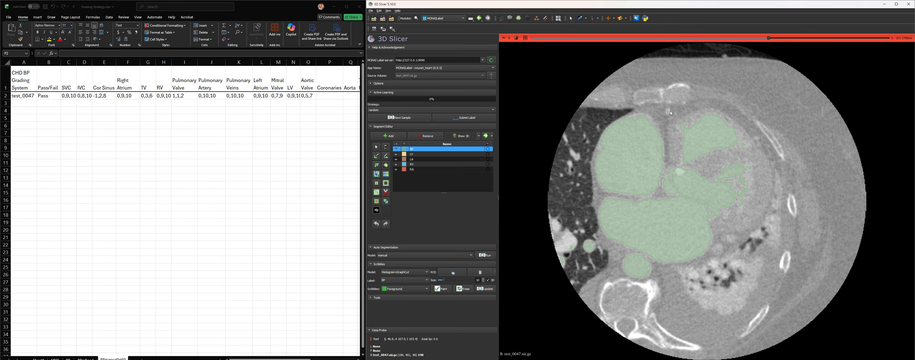
Follow the coronaries through the axial slices from the lower heart up past the aortic root, checking whether BP includes them.
drag(770, 40, 729, 58)
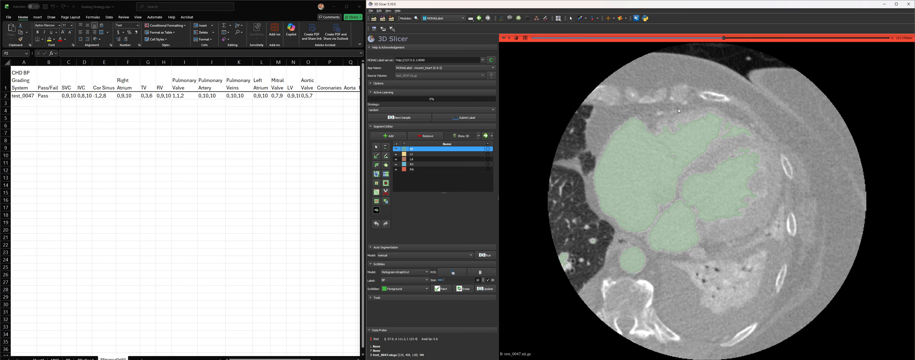
scroll(660, 114, down, 3)
scroll(660, 117, down, 7)
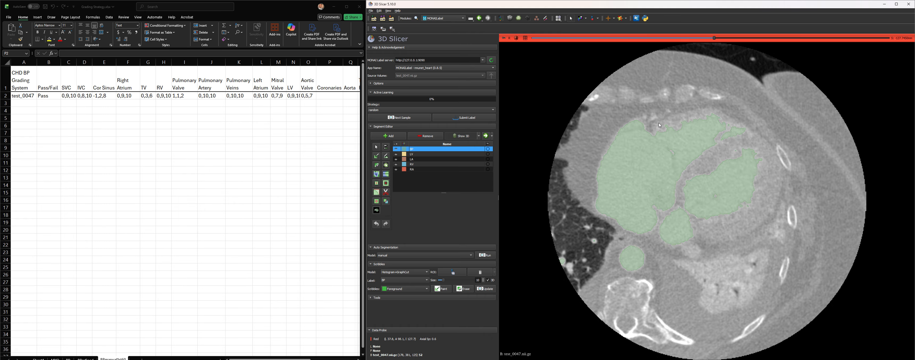
scroll(660, 126, up, 3)
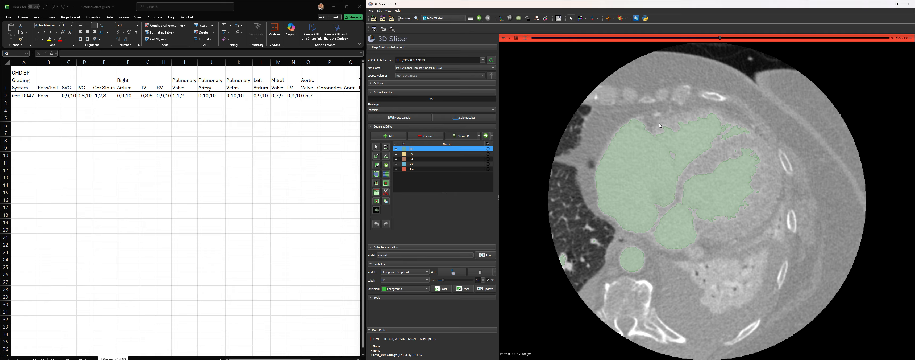
scroll(660, 124, up, 20)
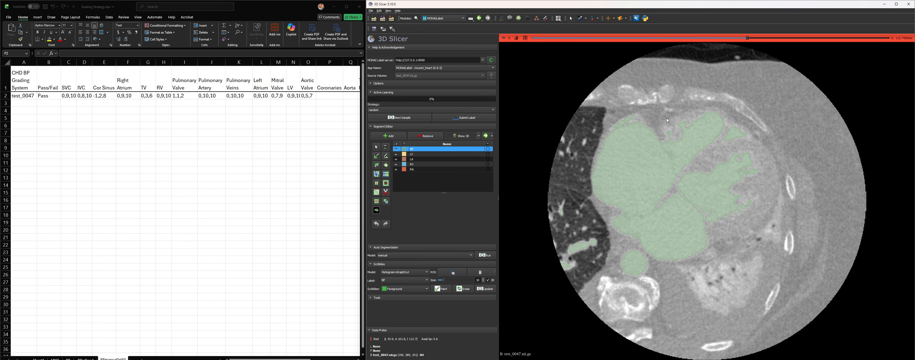
scroll(668, 120, up, 15)
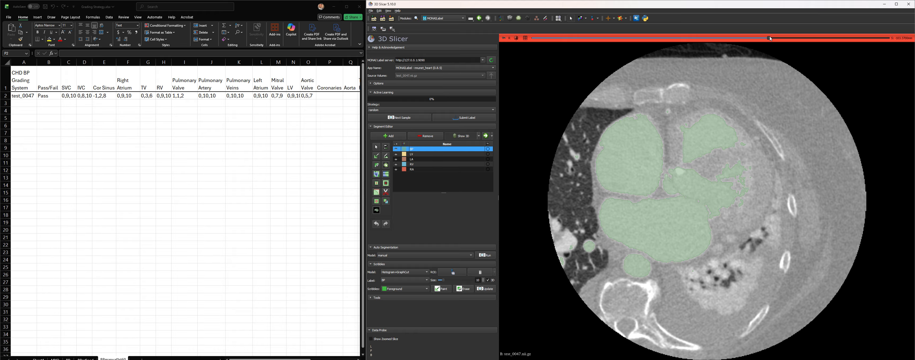
drag(770, 39, 763, 53)
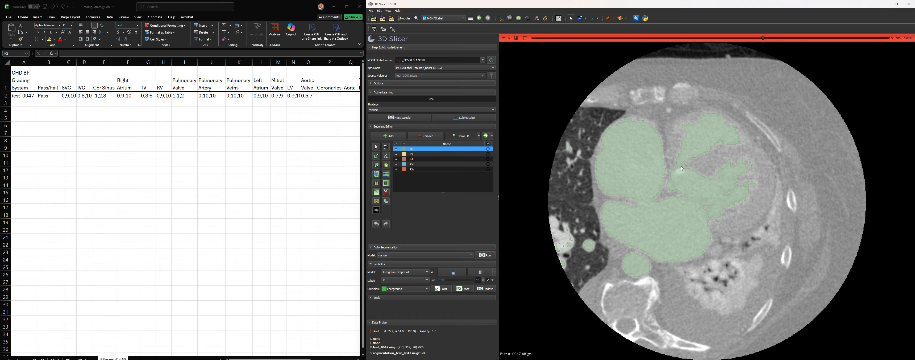
drag(764, 40, 825, 72)
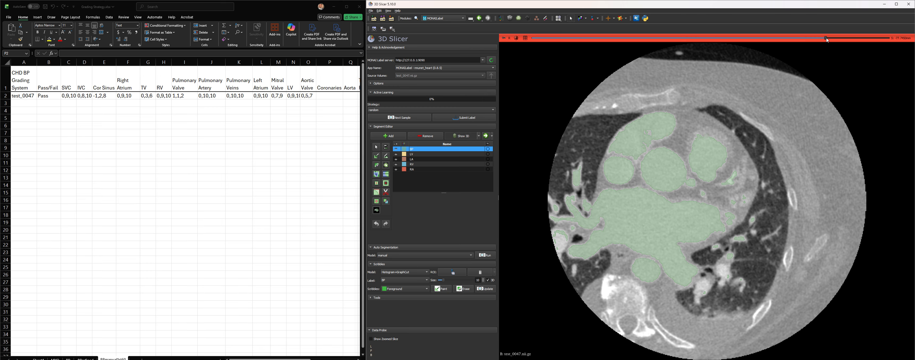
Review the coronary arteries in the axial slices and enter 0,3,6 as the Coronaries score for test_0047.
drag(828, 40, 818, 61)
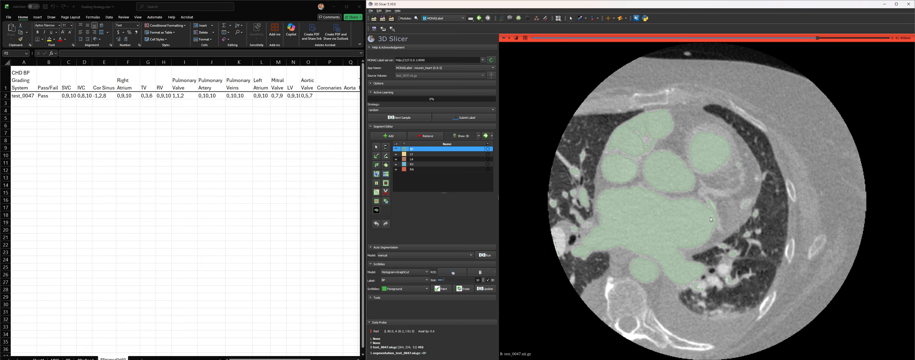
click(330, 98)
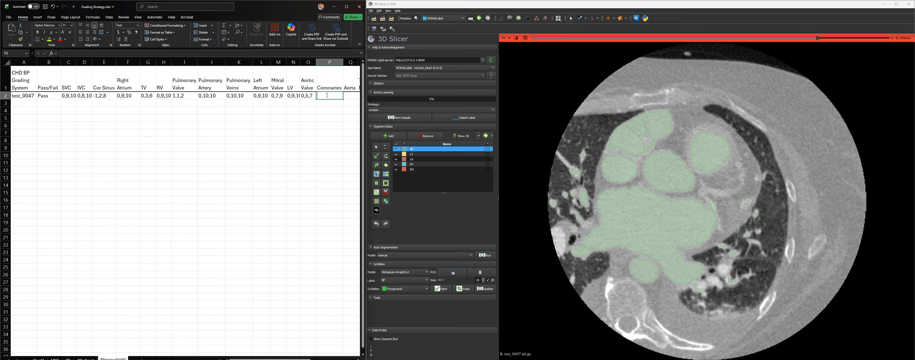
text(0,3)
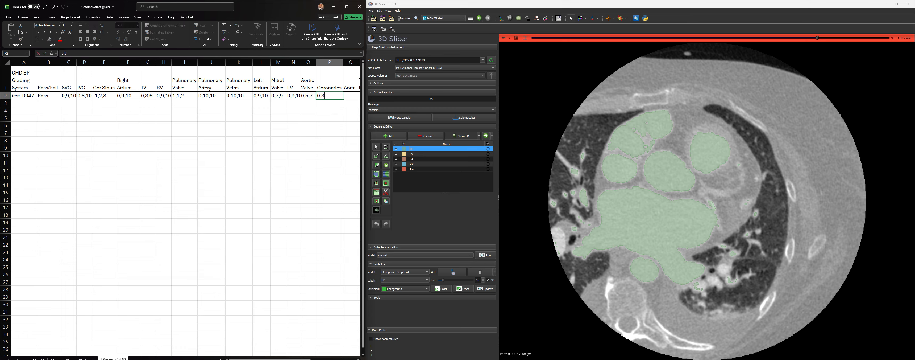
text(,6)
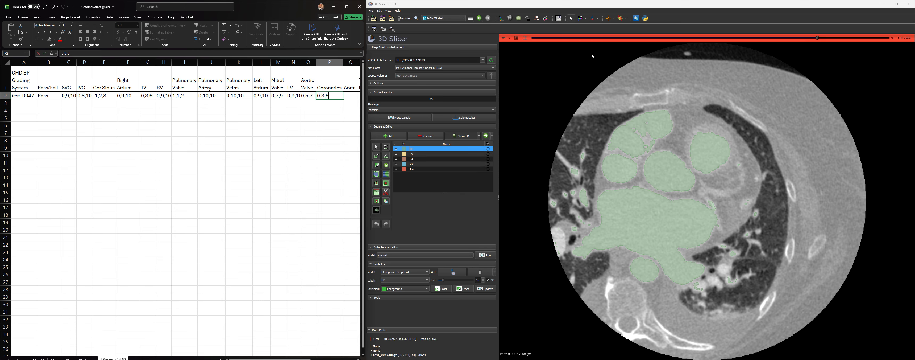
Review the aorta in the axial slices, enter 0,10,10 as test_0047's Aorta score, and fit the Aorta column width to its contents.
click(820, 40)
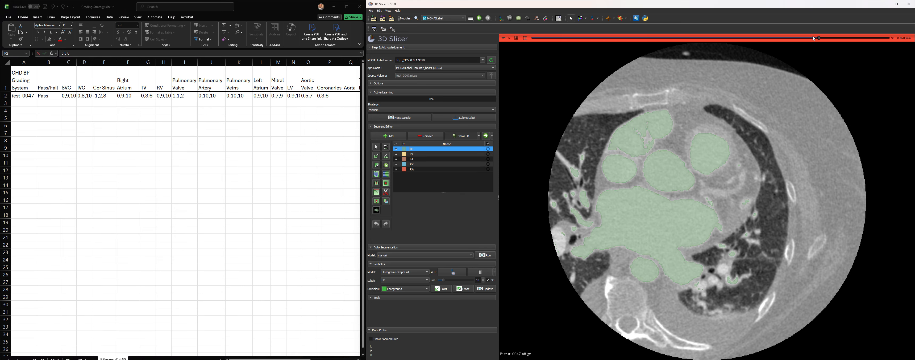
mouse_move(820, 39)
mouse_down()
mouse_move(729, 42)
mouse_move(901, 46)
mouse_move(808, 45)
mouse_up()
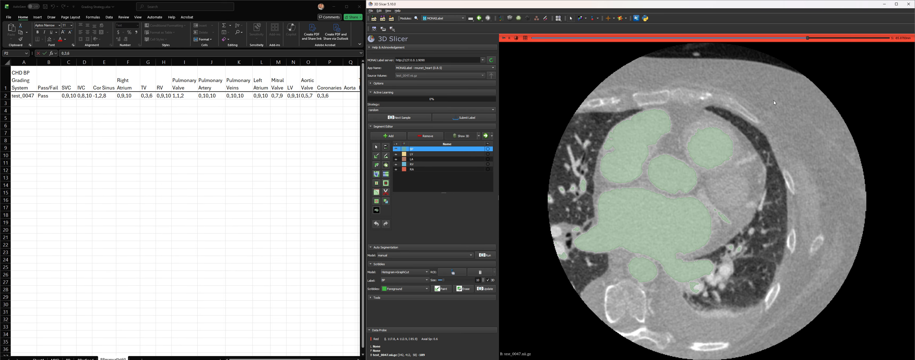
drag(807, 42, 811, 78)
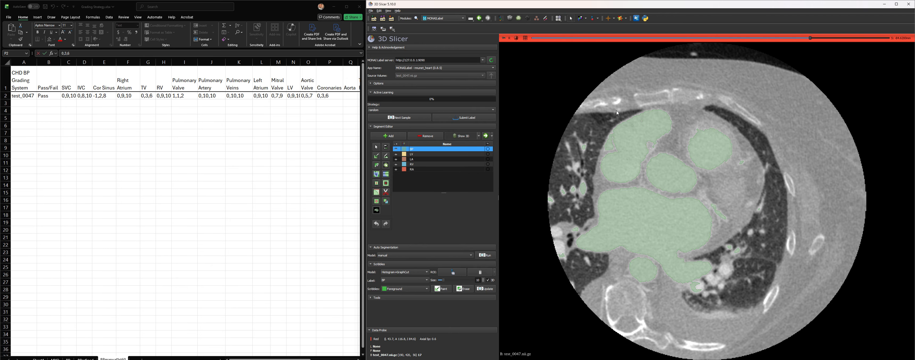
click(351, 97)
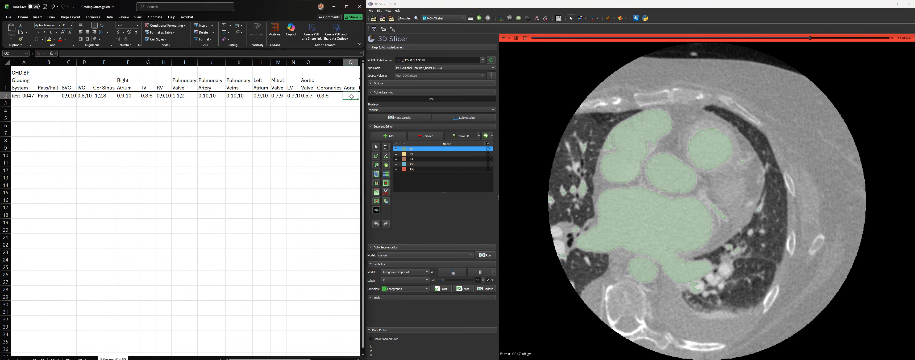
text(0,10,10)
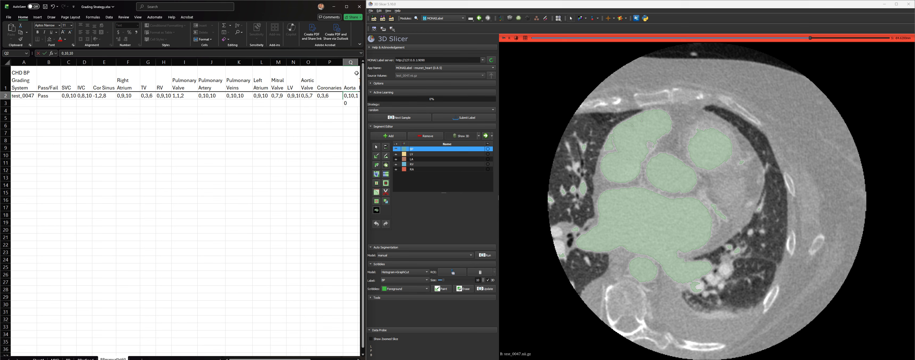
click(359, 62)
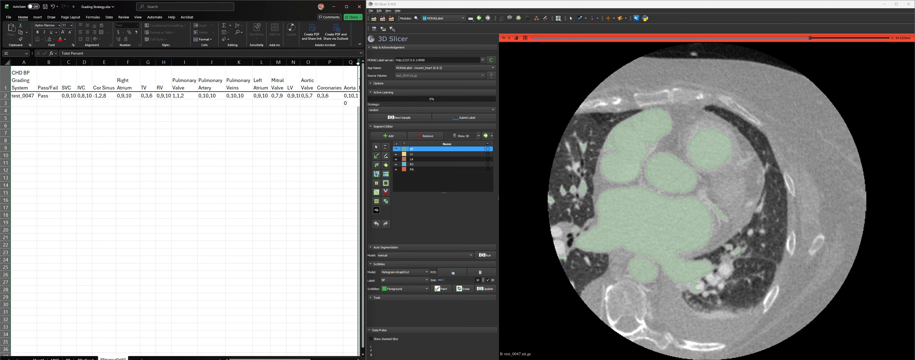
double_click(358, 62)
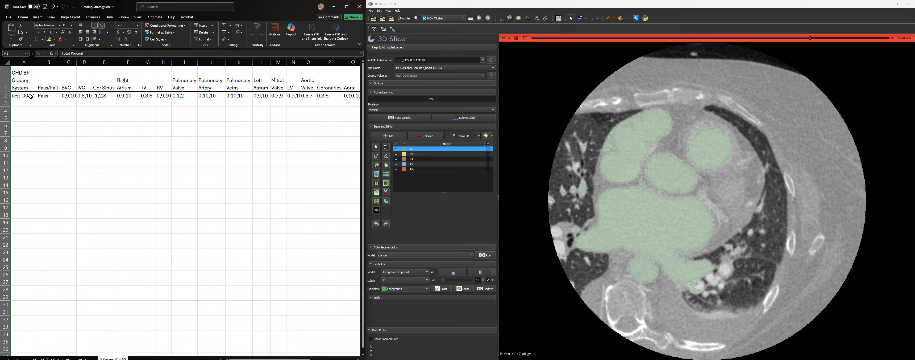
Submit the test_0047 label to the MONAI Label server and fetch the next sample.
click(483, 120)
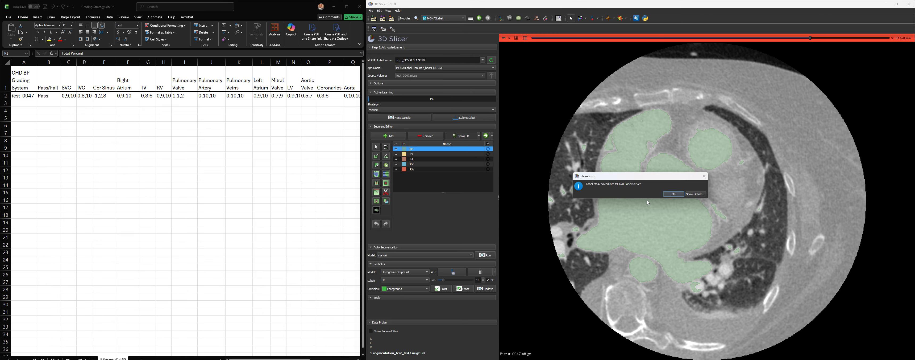
click(671, 194)
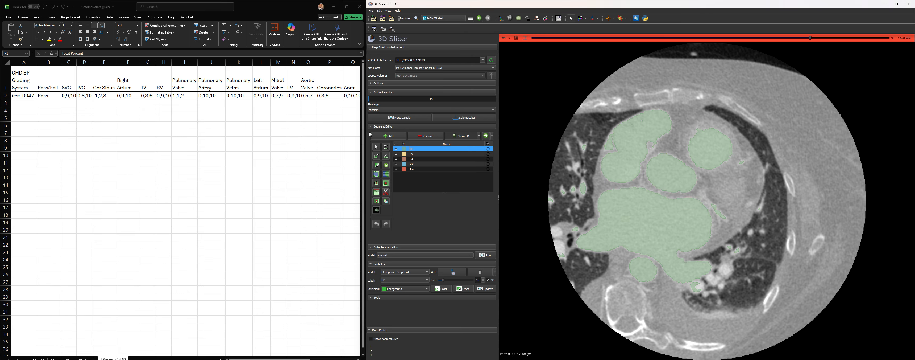
click(409, 117)
click(662, 197)
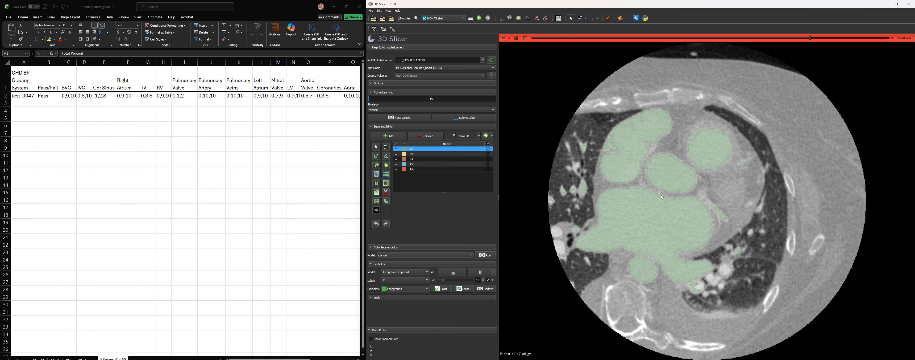
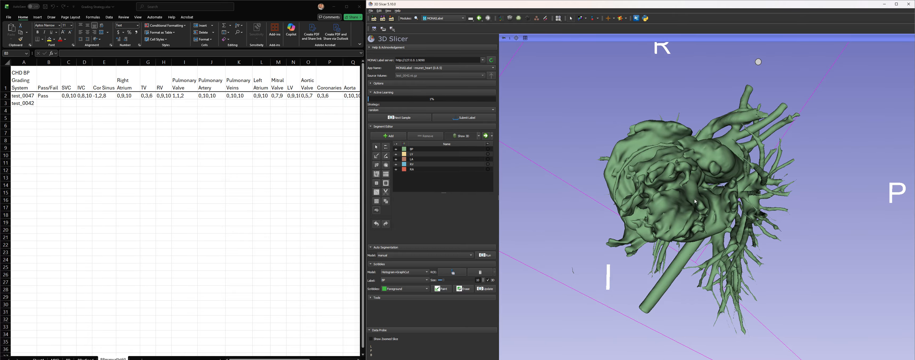
Inspect the new sample's 3D heart model from several angles and grade test_0042 as Pass.
scroll(694, 191, down, 1)
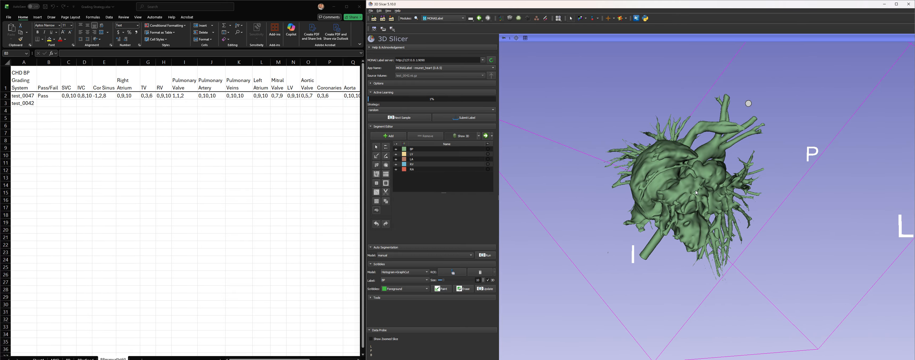
scroll(694, 191, up, 3)
drag(695, 160, 770, 161)
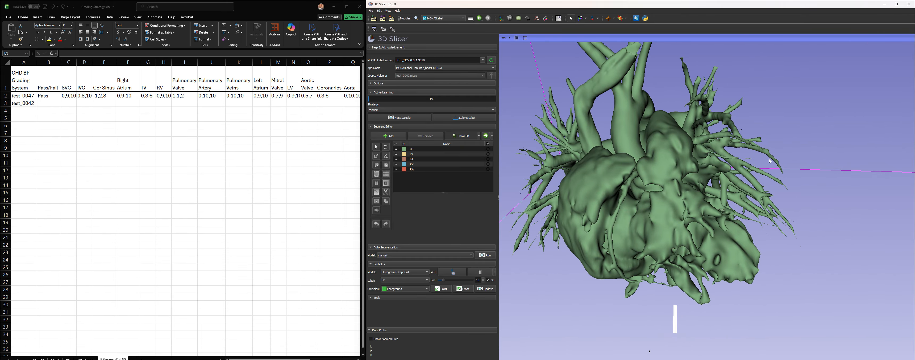
click(46, 103)
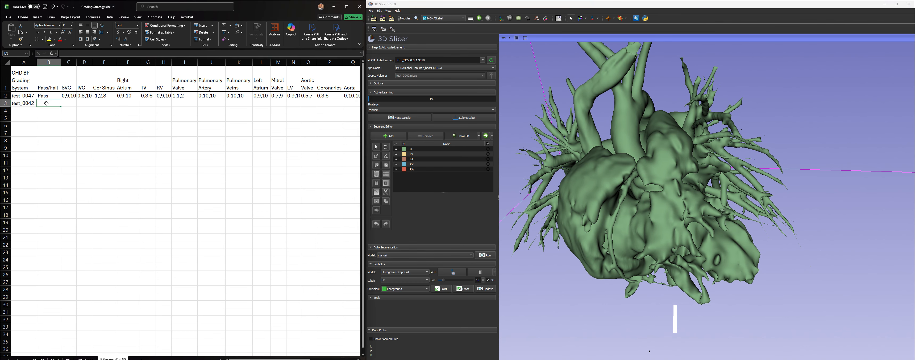
text(Pass)
key(Tab)
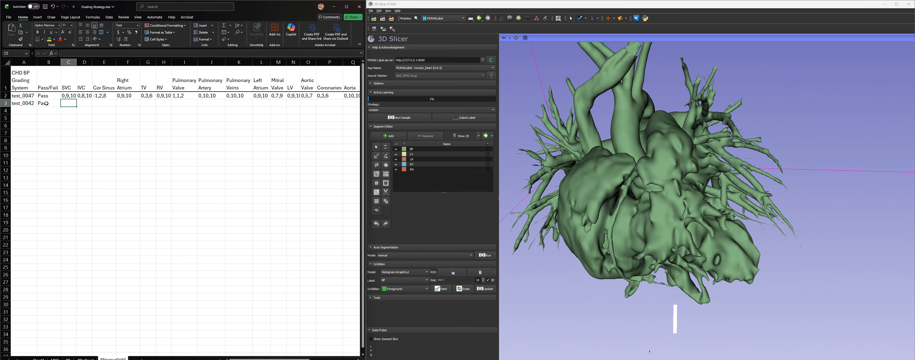
Review the superior vena cava in the enlarged axial view with the BP segment hidden, and enter 0,8,9 as test_0042's SVC score.
click(526, 38)
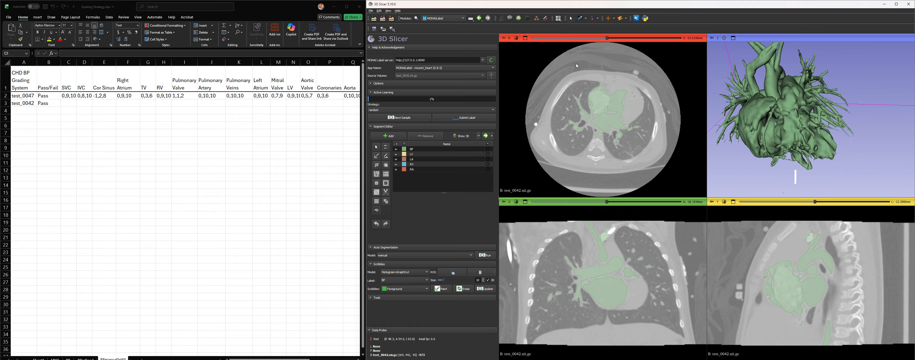
click(525, 37)
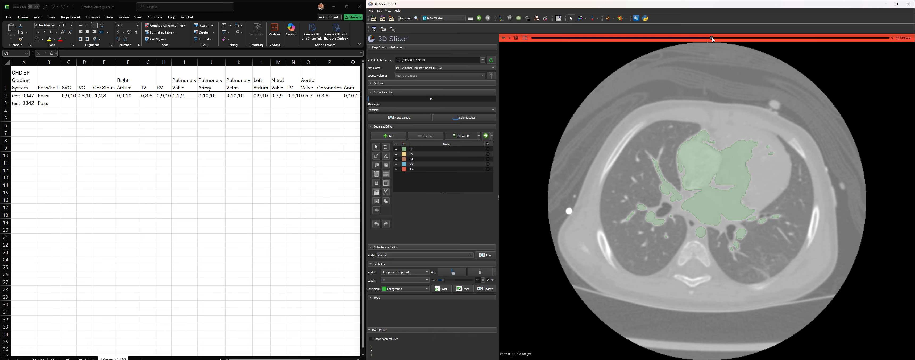
drag(712, 39, 733, 69)
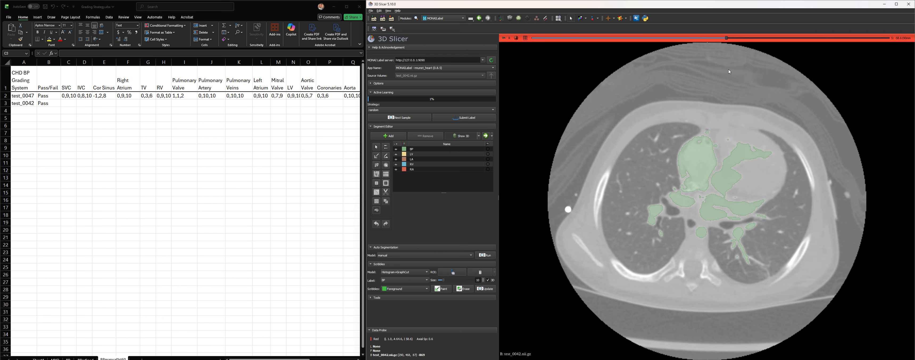
click(397, 149)
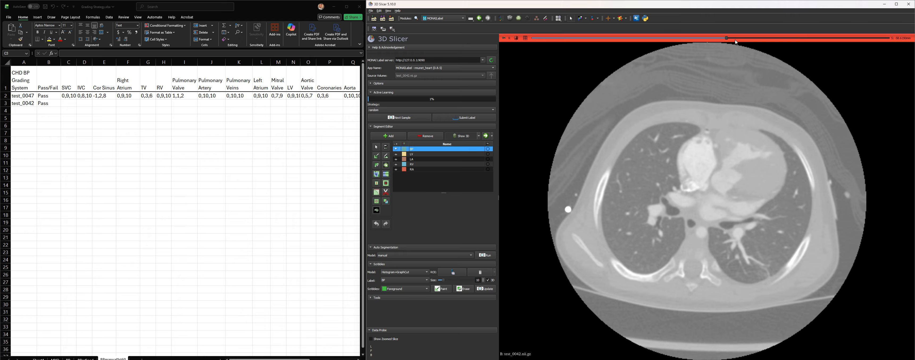
drag(728, 37, 751, 77)
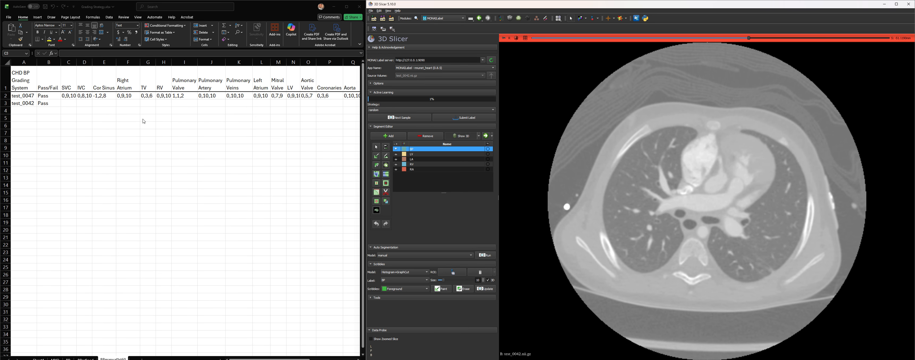
click(69, 103)
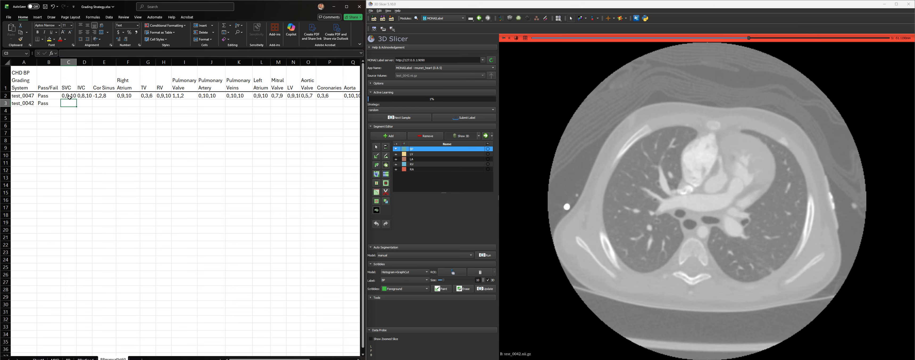
text(0,8,9)
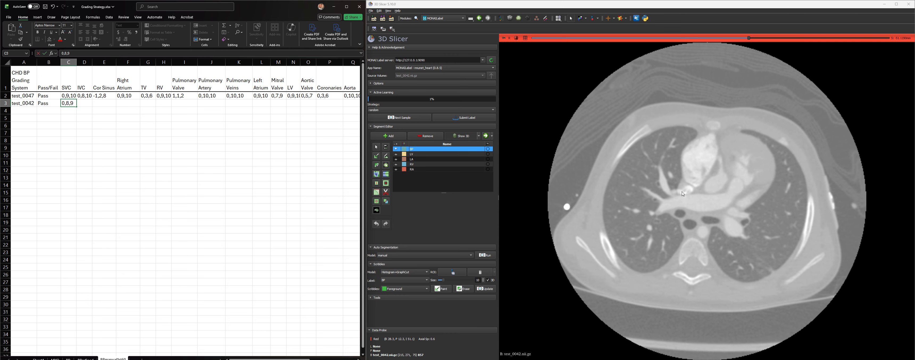
key(Tab)
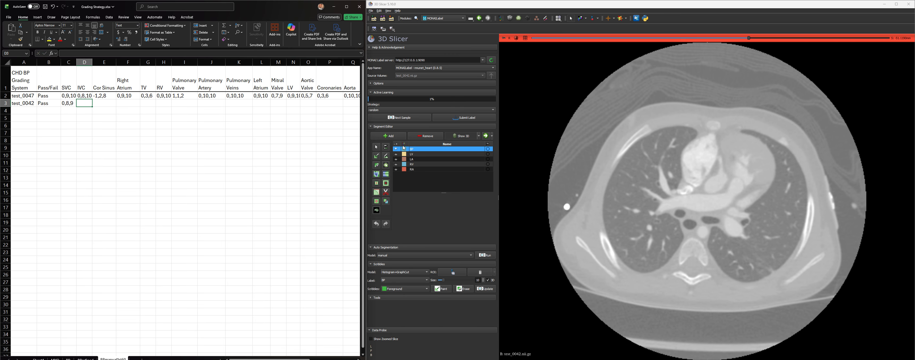
Review the inferior vena cava in the axial slices and 3D model with the BP segment shown, and begin test_0042's IVC score with 0.
click(397, 149)
drag(750, 41, 633, 64)
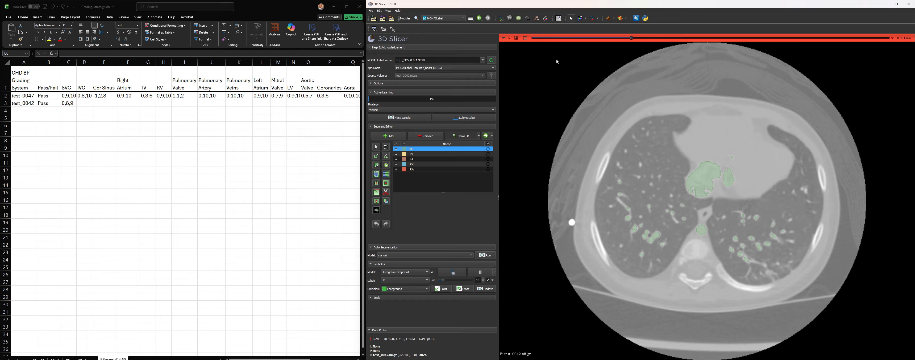
click(525, 38)
click(734, 38)
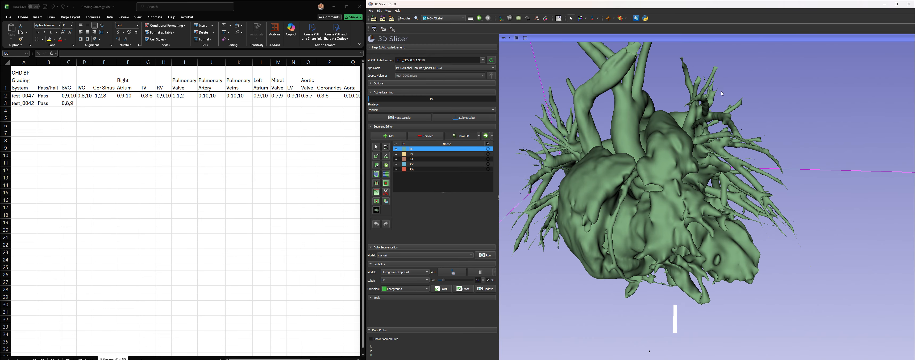
drag(623, 167, 867, 167)
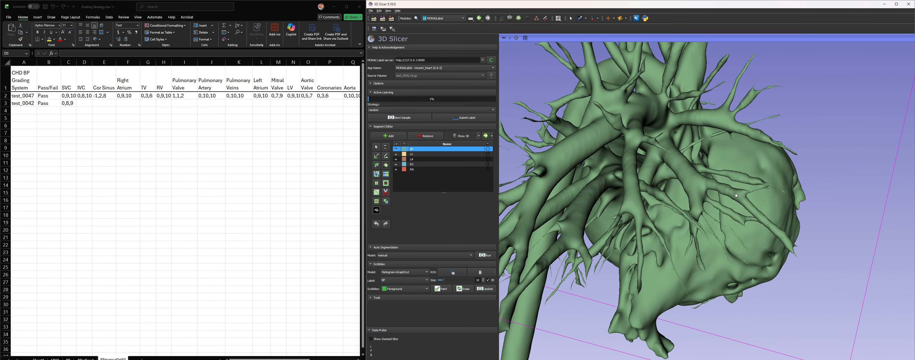
drag(696, 213, 747, 201)
click(526, 38)
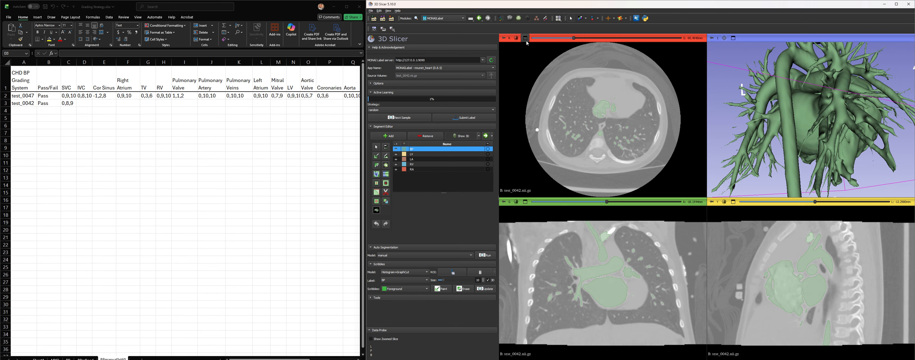
click(526, 37)
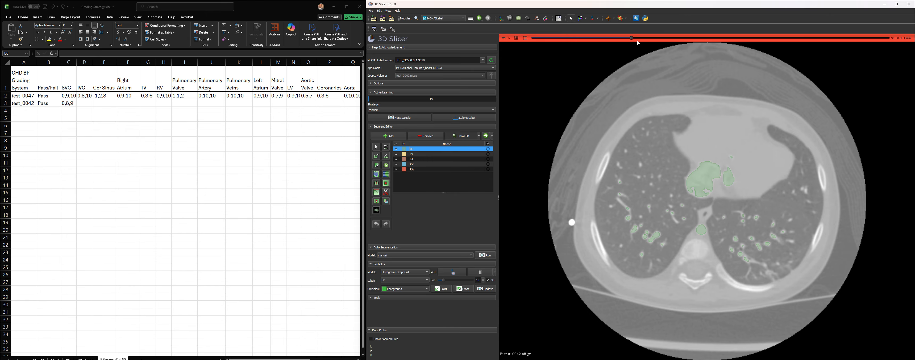
mouse_move(632, 39)
mouse_down()
mouse_move(674, 44)
mouse_move(607, 36)
mouse_move(645, 38)
mouse_move(633, 38)
mouse_up()
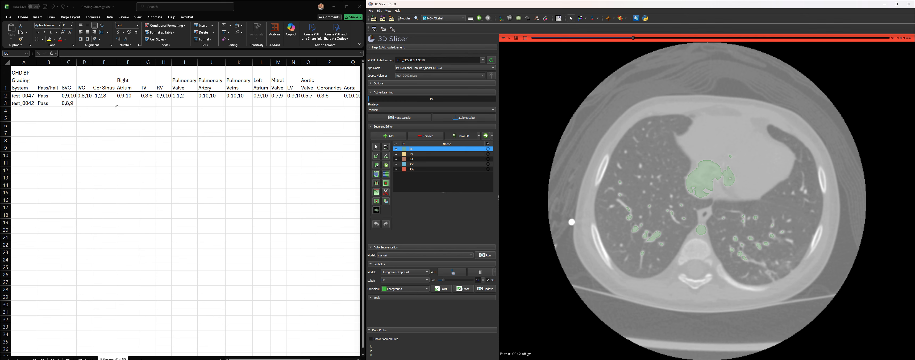
click(89, 102)
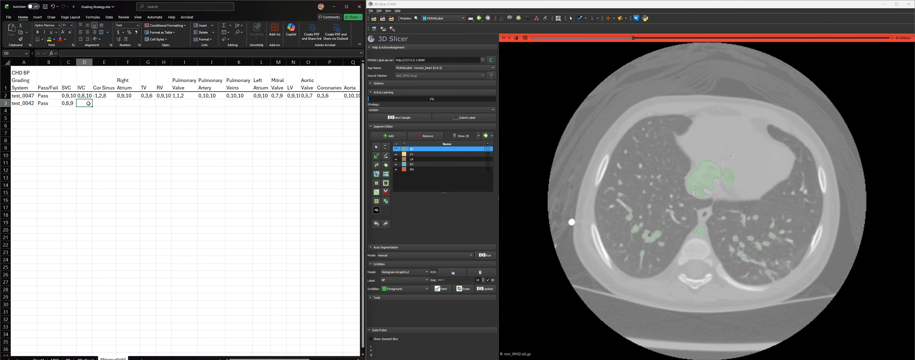
text(0,)
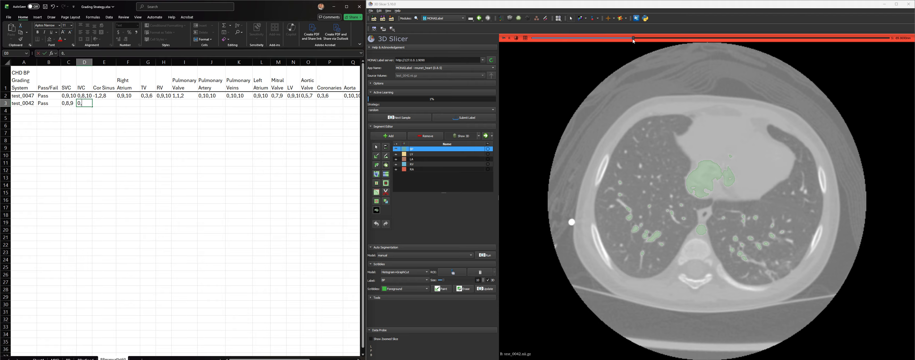
Compare the inferior vena cava in the axial slices with the BP segment hidden and shown, and complete test_0042's IVC score as 0,6,9.
drag(633, 40, 620, 62)
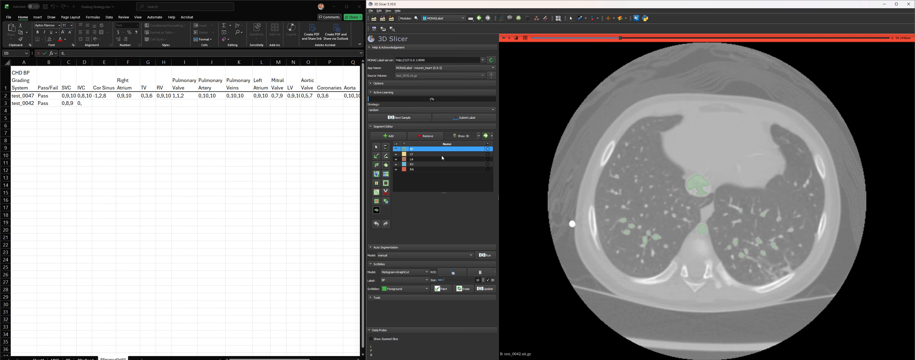
click(396, 149)
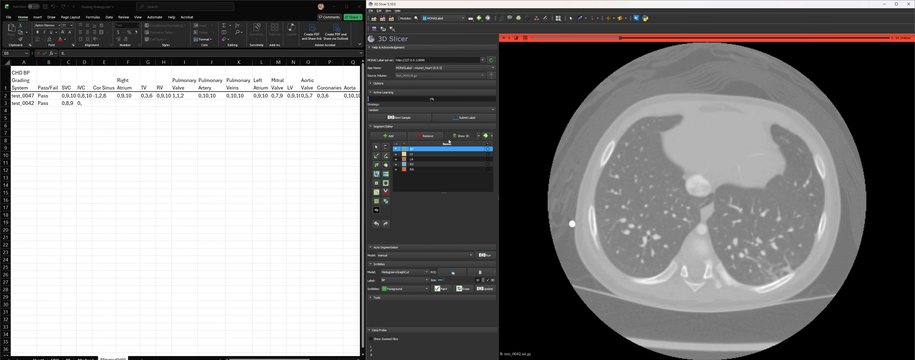
drag(621, 40, 667, 45)
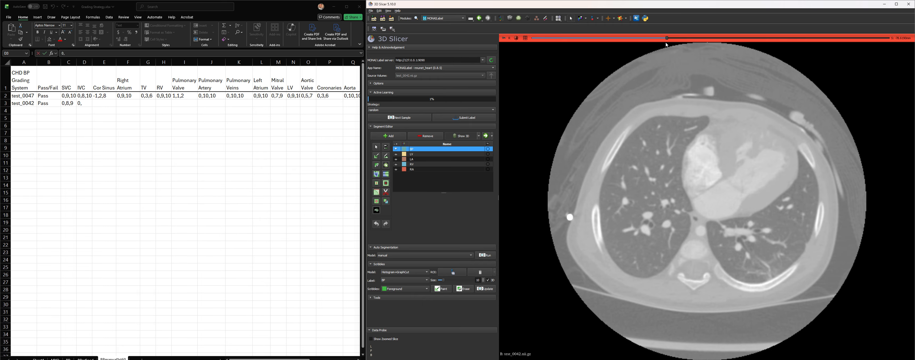
scroll(691, 187, up, 3)
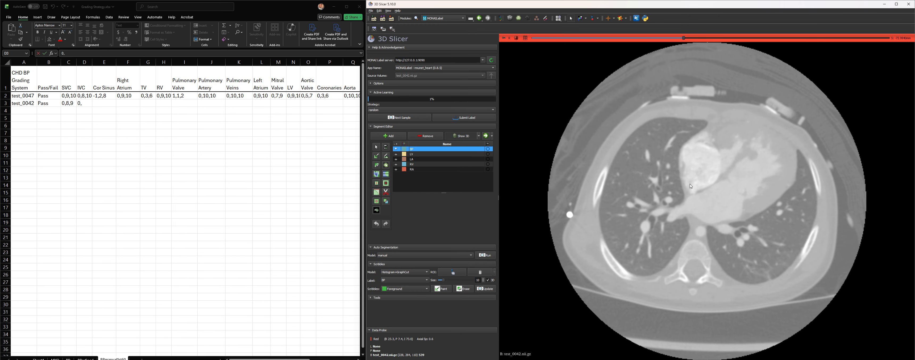
scroll(690, 188, down, 1)
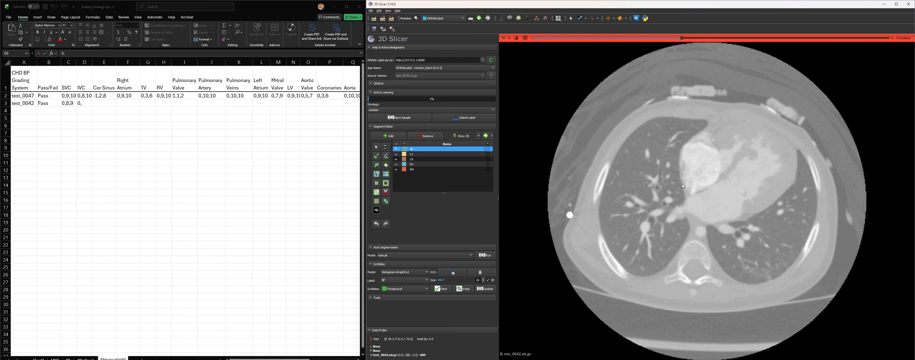
scroll(692, 187, down, 16)
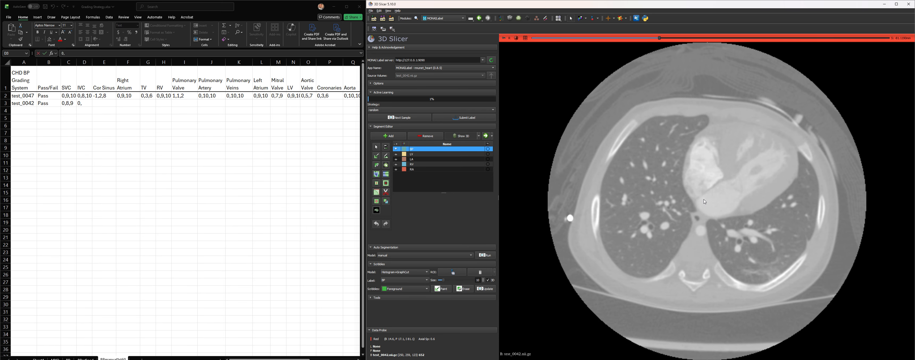
scroll(698, 199, down, 6)
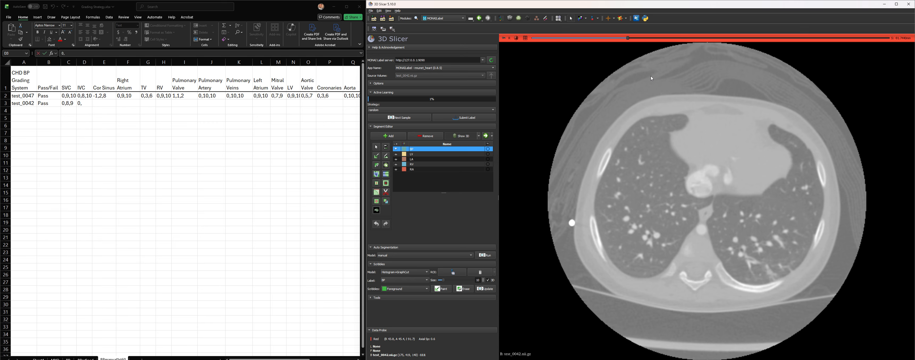
click(398, 148)
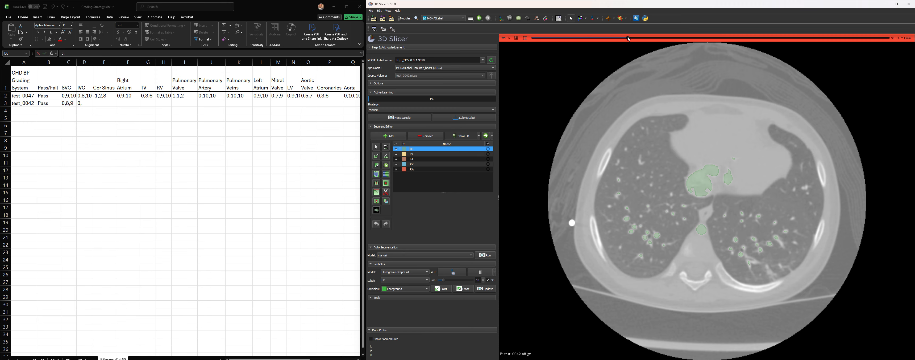
mouse_move(628, 38)
mouse_down()
mouse_move(641, 45)
mouse_move(612, 44)
mouse_move(622, 44)
mouse_up()
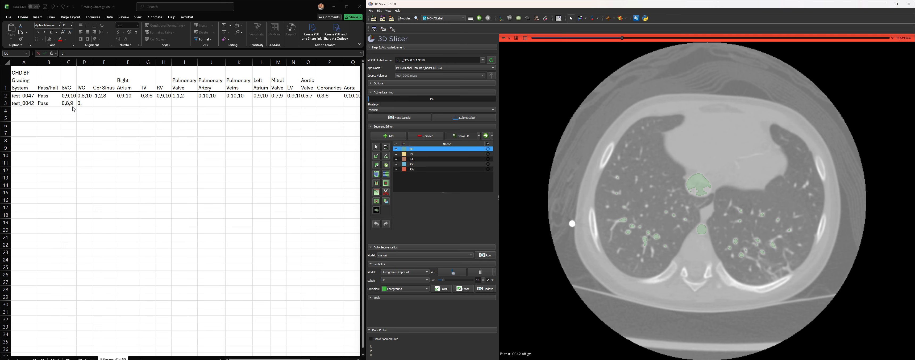
click(92, 102)
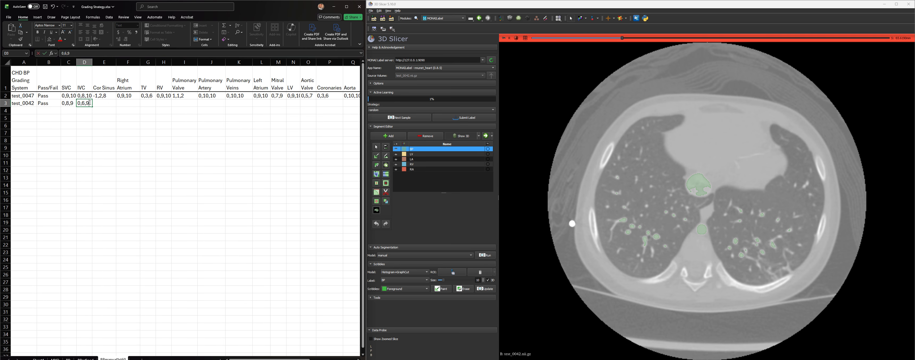
key(Tab)
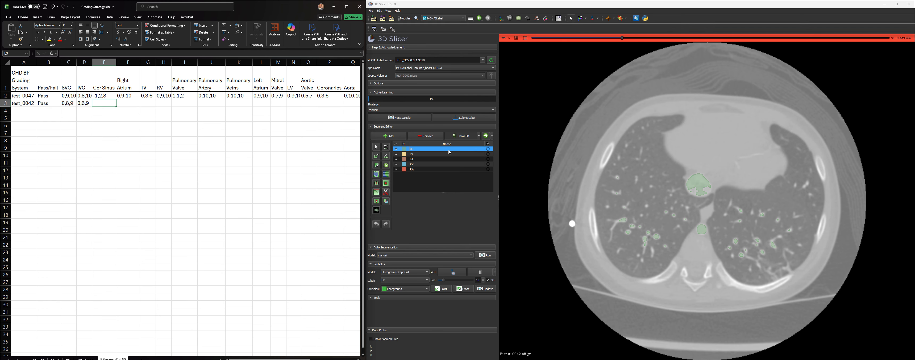
Inspect the back and underside of the enlarged 3D heart model for the coronary sinus with the BP segment shown.
click(396, 150)
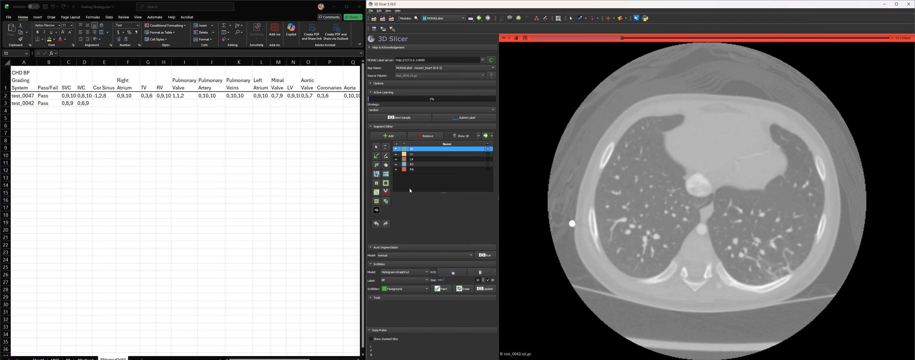
click(396, 149)
click(526, 39)
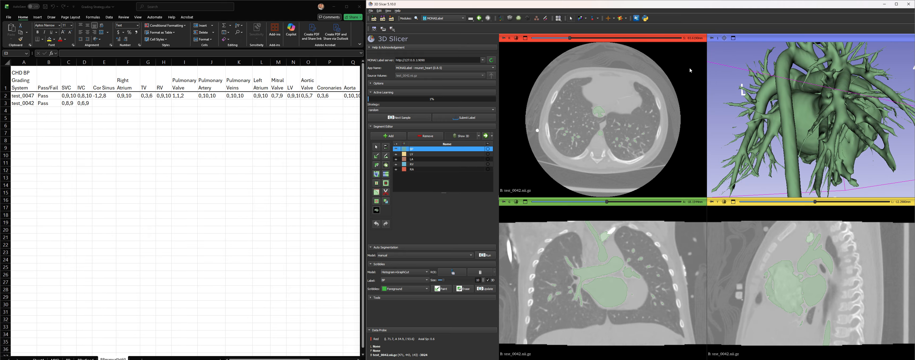
click(734, 38)
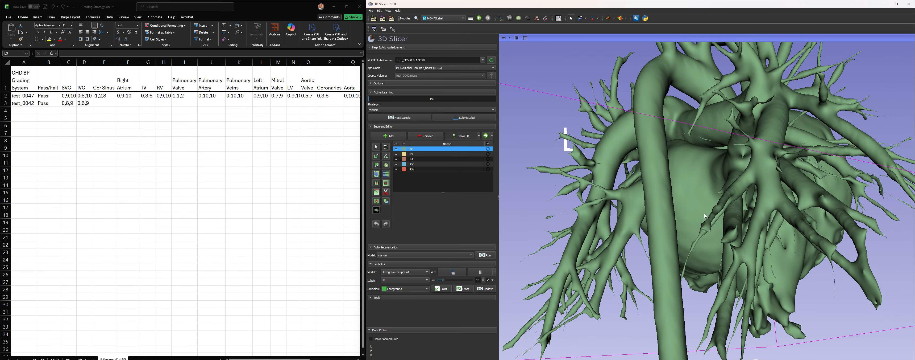
drag(704, 216, 717, 194)
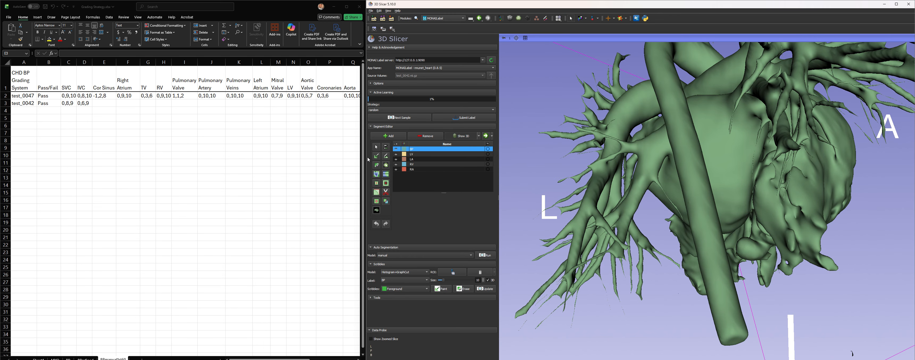
Hide the BP segment and examine the enlarged axial slices through the heart for the coronary sinus.
click(397, 149)
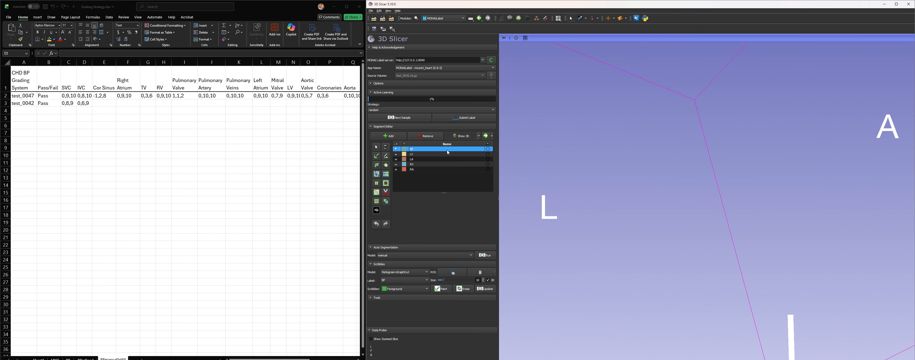
click(526, 39)
click(526, 38)
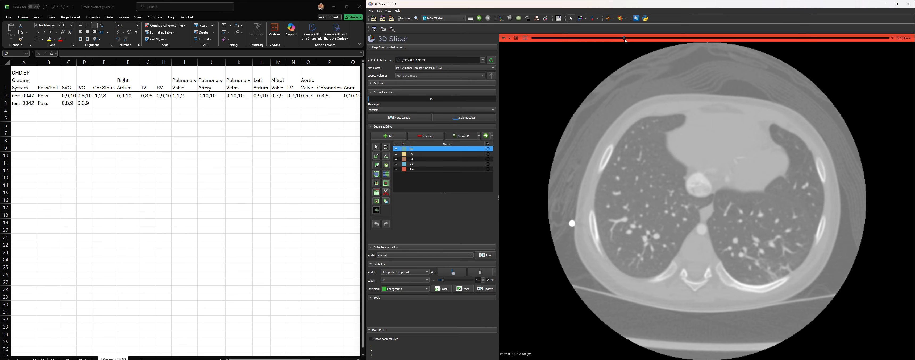
scroll(628, 42, down, 1)
drag(641, 38, 726, 63)
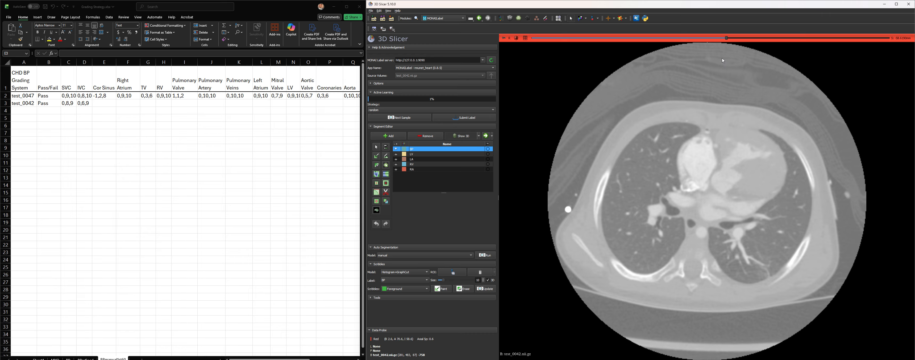
scroll(730, 42, up, 1)
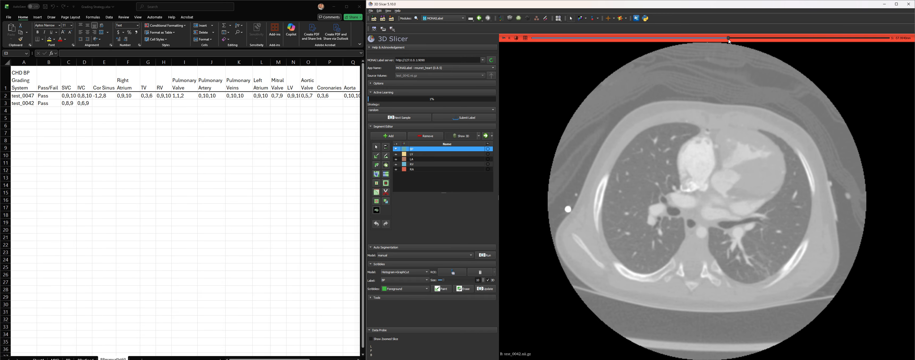
drag(730, 40, 657, 38)
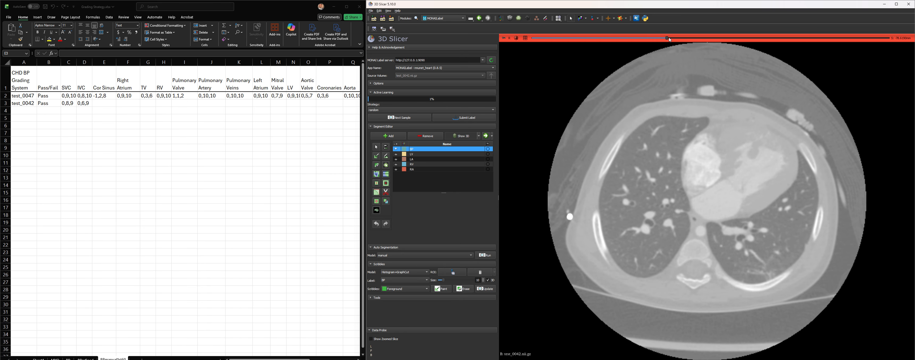
scroll(736, 196, up, 2)
scroll(745, 214, up, 2)
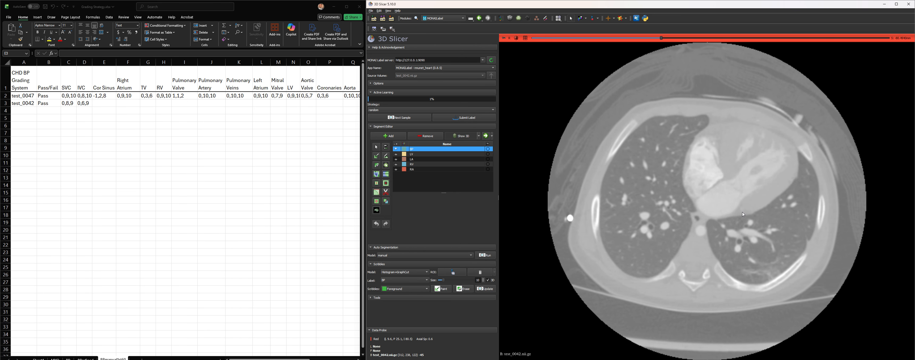
scroll(744, 214, up, 13)
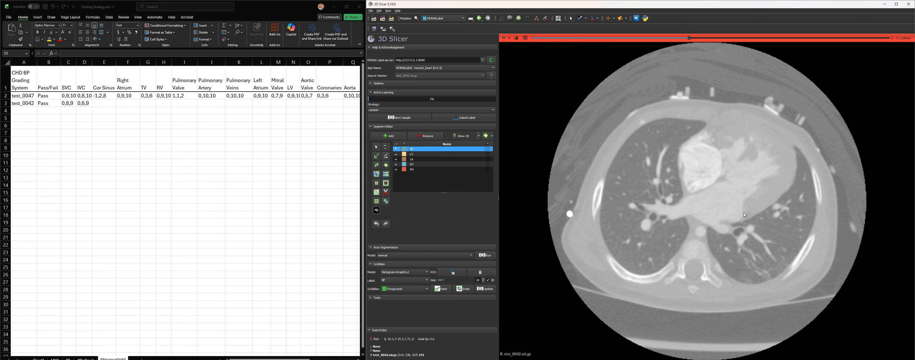
scroll(745, 215, up, 20)
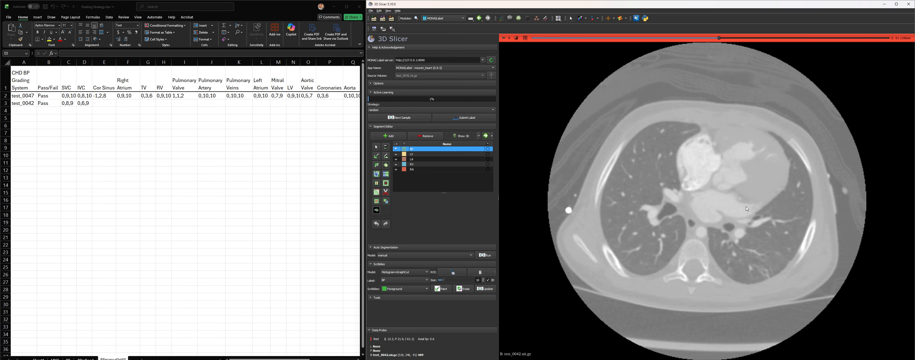
Trace the coronary sinus down through the lower axial heart slices, and enter -1,0,0 as test_0042's Cor Sinus score.
scroll(737, 205, down, 20)
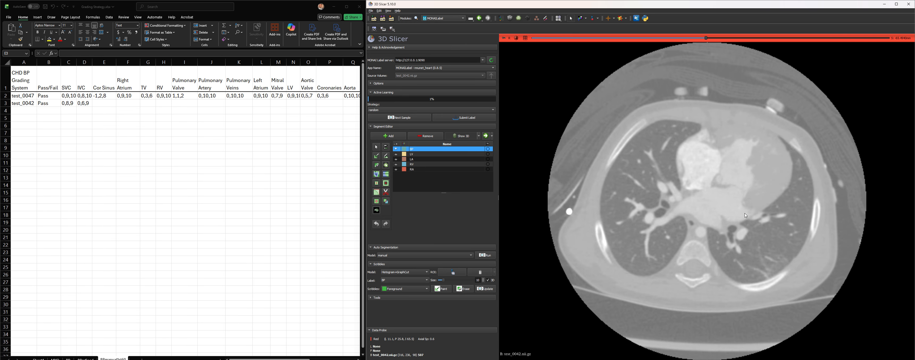
scroll(746, 215, down, 18)
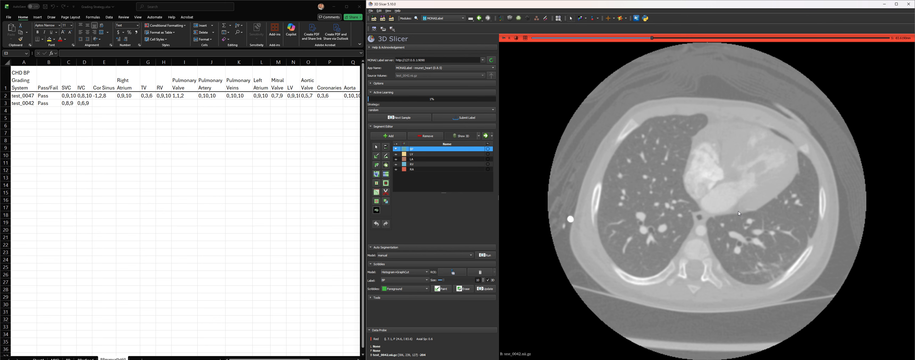
scroll(739, 213, down, 9)
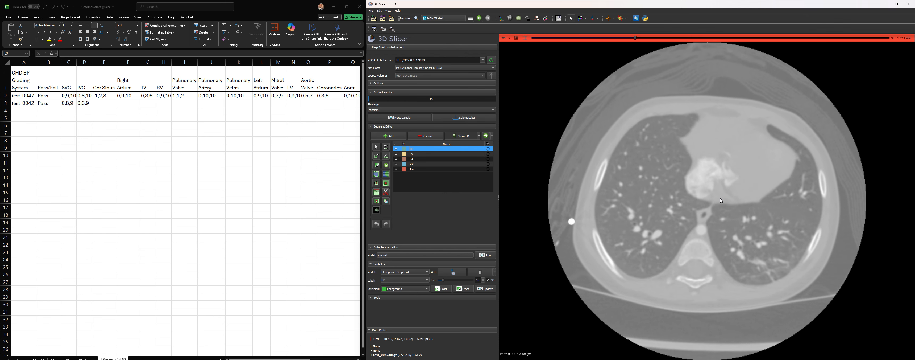
scroll(721, 200, up, 3)
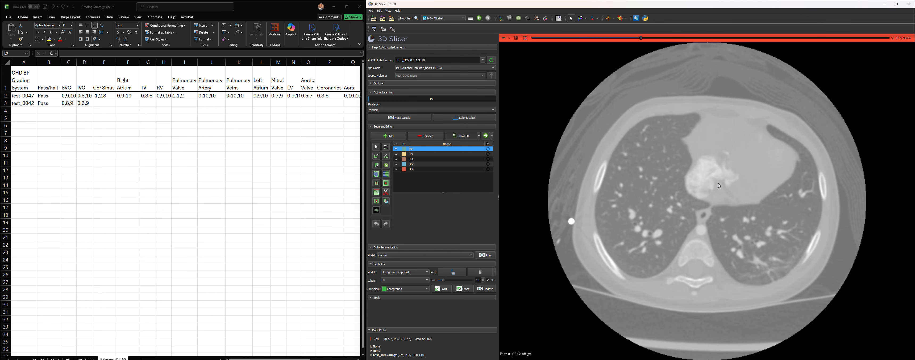
scroll(719, 185, up, 4)
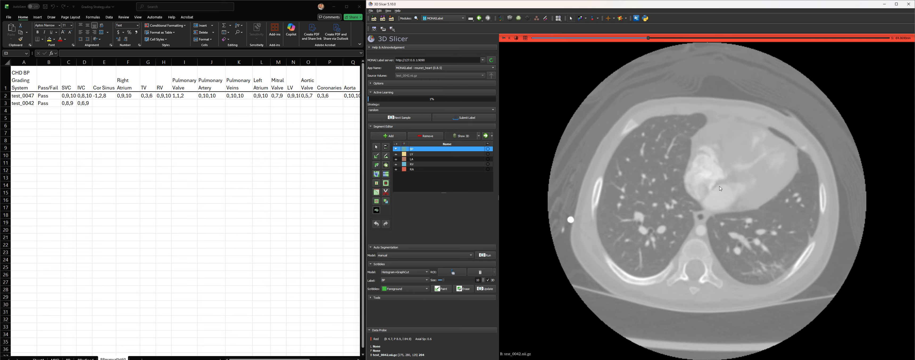
scroll(720, 187, down, 3)
scroll(721, 193, up, 1)
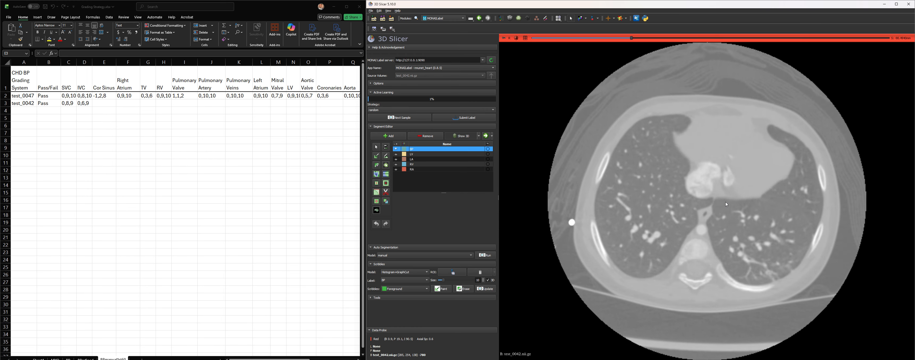
click(110, 102)
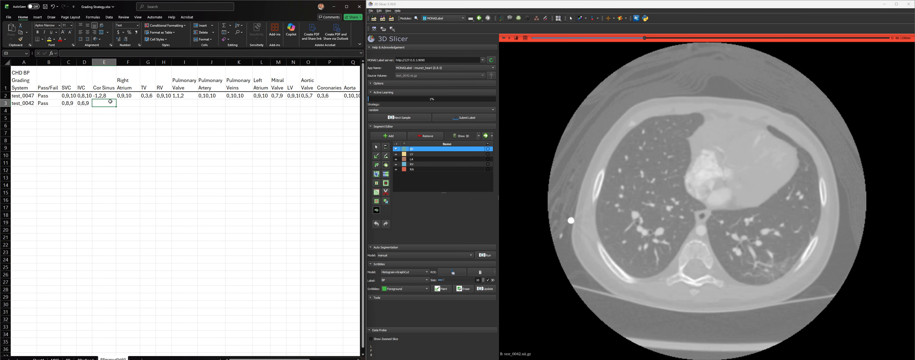
text(-1,0,0)
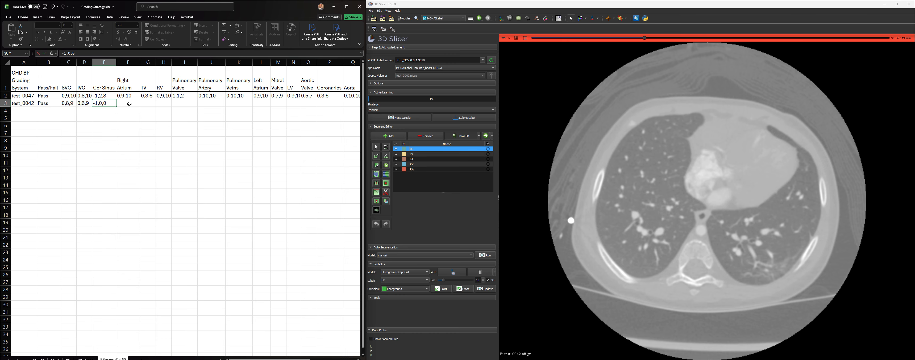
click(130, 104)
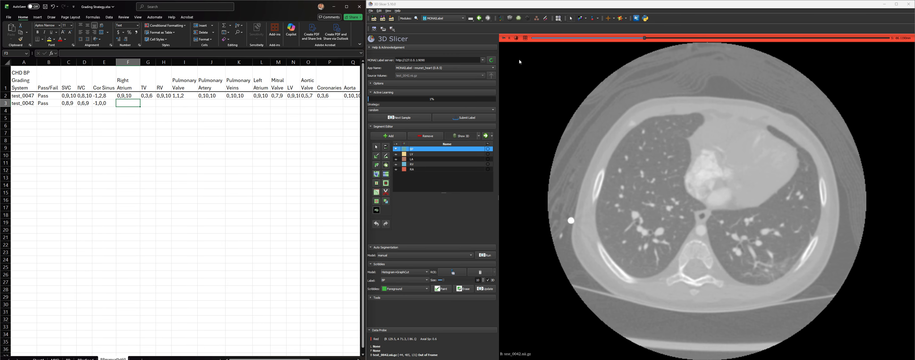
Compare the right atrium in the axial slices with the BP segment shown and hidden, and enter 0,9,10 as test_0042's Right Atrium score.
click(396, 149)
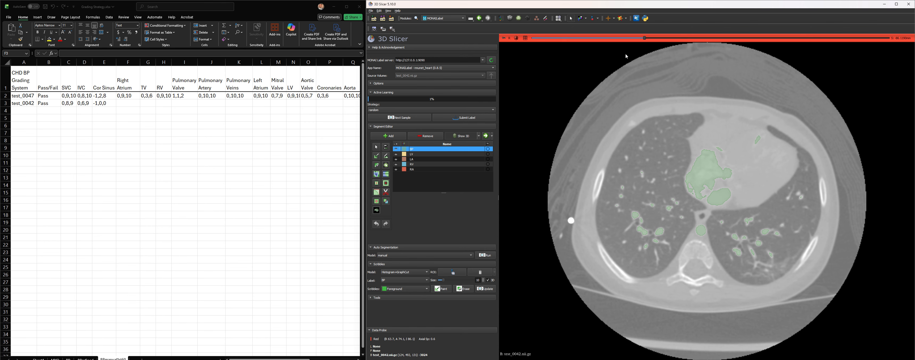
drag(646, 39, 710, 76)
click(396, 148)
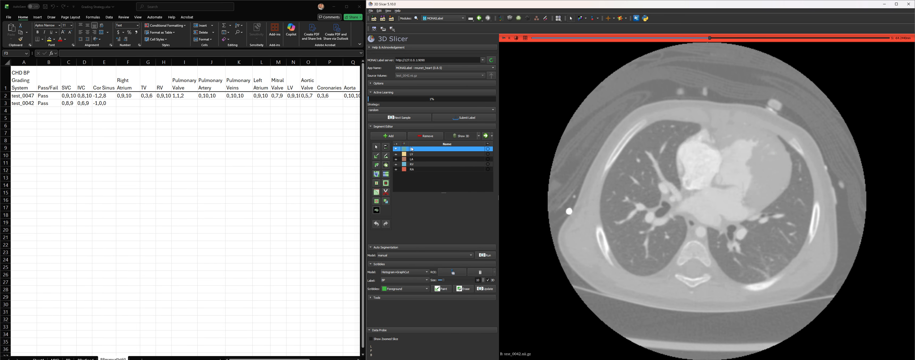
drag(711, 38, 771, 46)
click(396, 149)
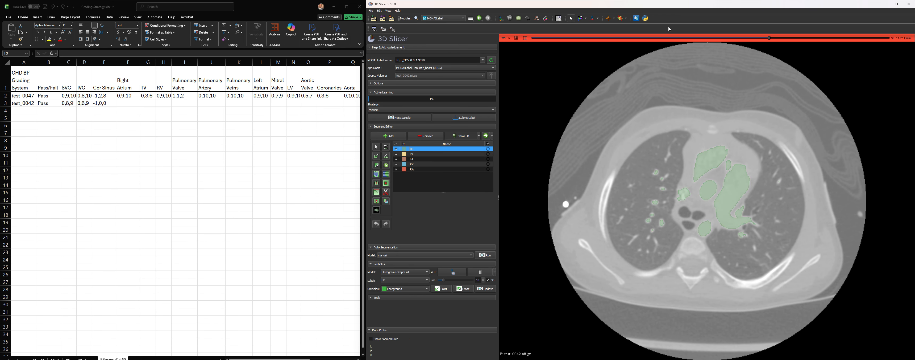
drag(771, 38, 758, 54)
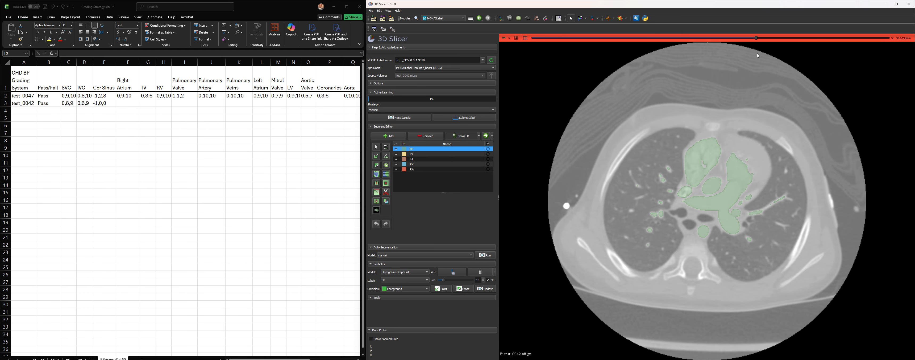
click(396, 153)
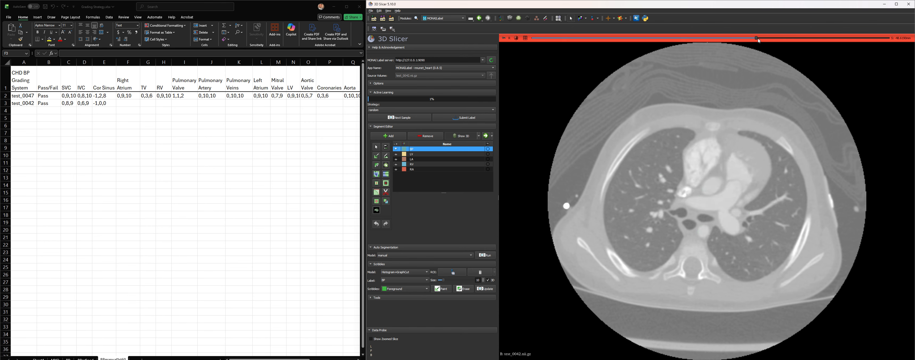
mouse_move(755, 40)
mouse_down()
mouse_move(767, 43)
mouse_move(755, 40)
mouse_up()
click(395, 149)
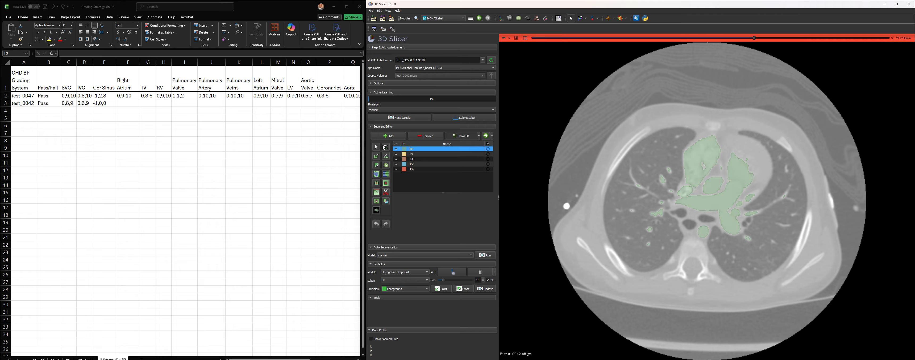
click(126, 106)
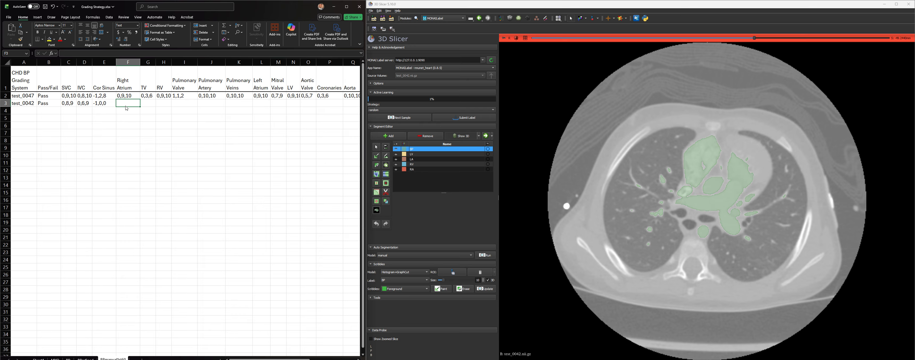
text(0,9,10)
key(Tab)
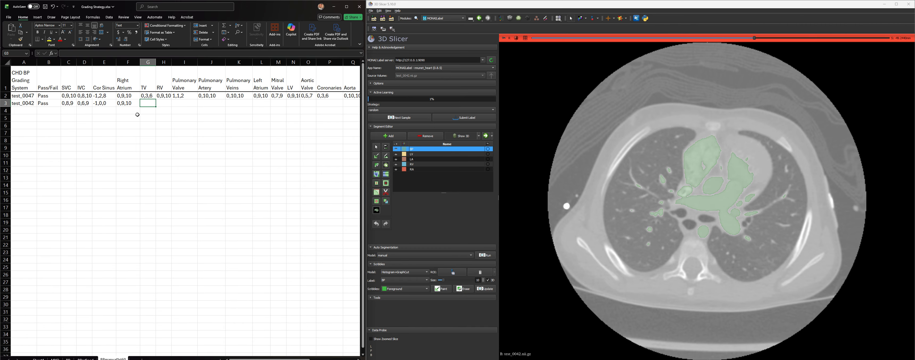
Recheck the right atrium in lower axial slices with the BP segment shown, and change test_0042's Right Atrium score to 0,10,10.
drag(754, 38, 734, 48)
scroll(689, 193, down, 2)
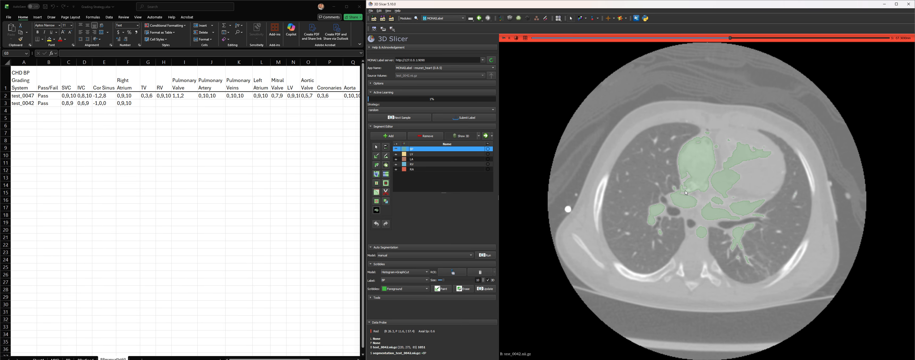
scroll(686, 193, down, 10)
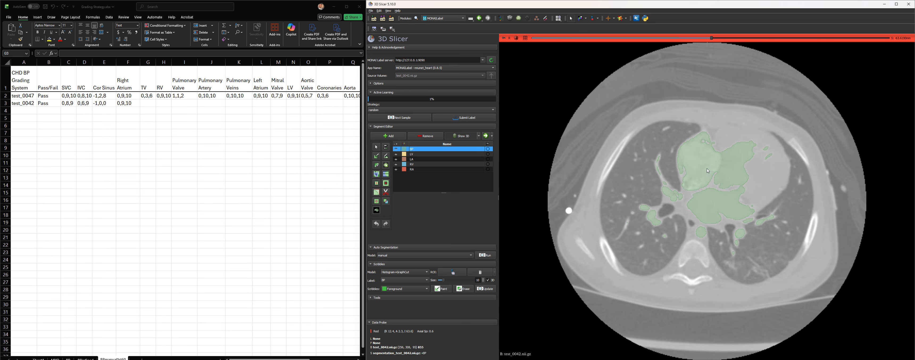
scroll(708, 171, down, 15)
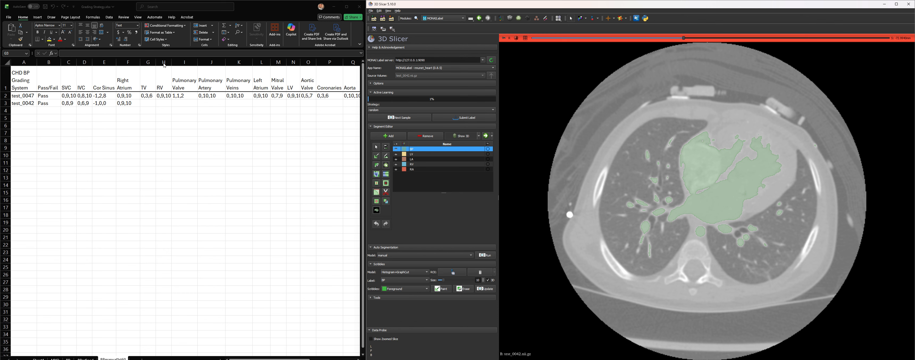
click(147, 103)
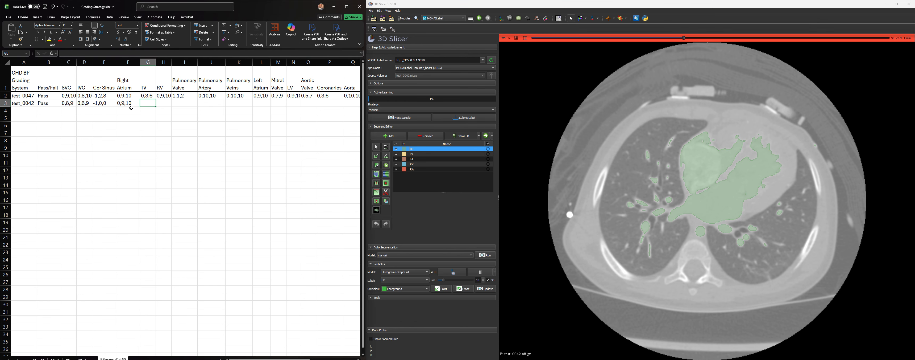
click(131, 107)
click(67, 52)
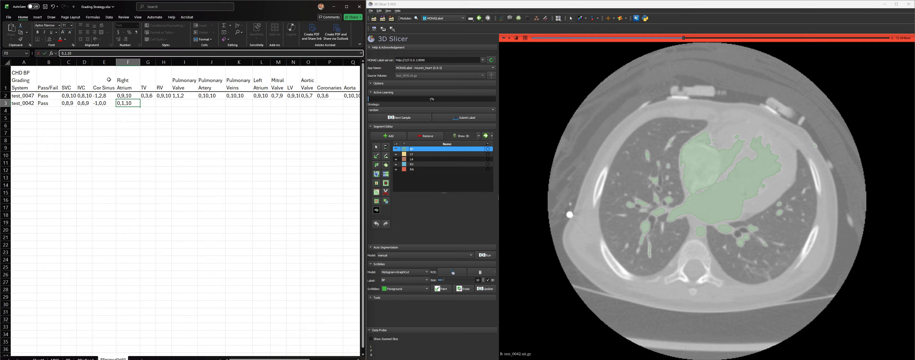
text(10)
click(149, 103)
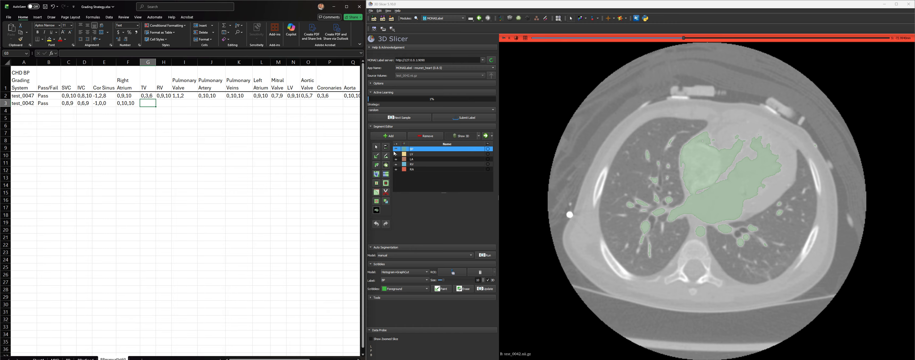
Compare the tricuspid valve region in the axial slices with the BP segment shown and hidden, and start test_0042's TV score with -1,2,.
drag(684, 38, 675, 63)
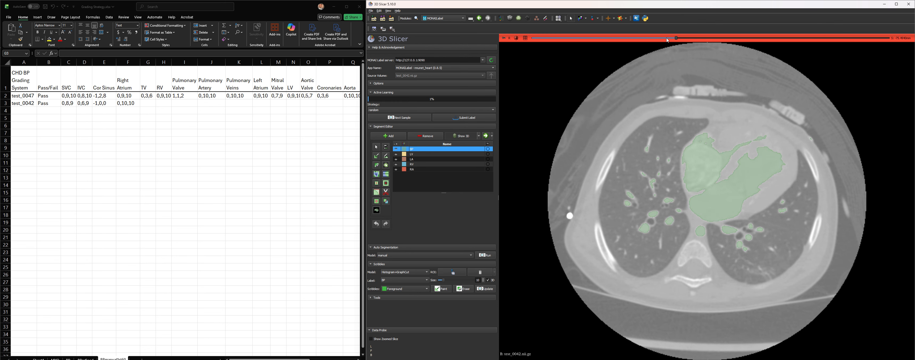
drag(677, 40, 695, 48)
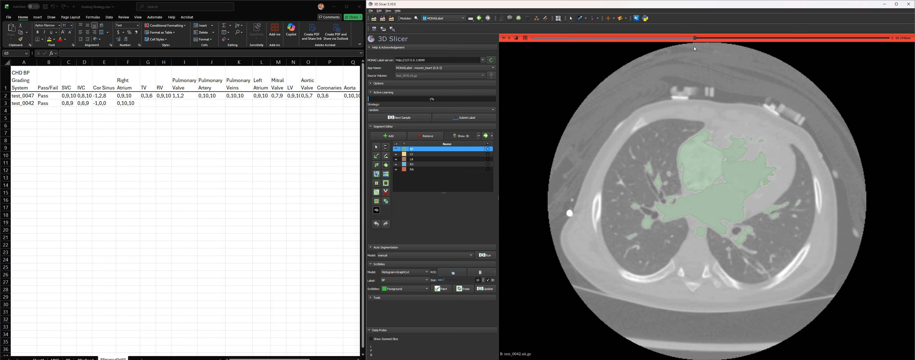
click(396, 150)
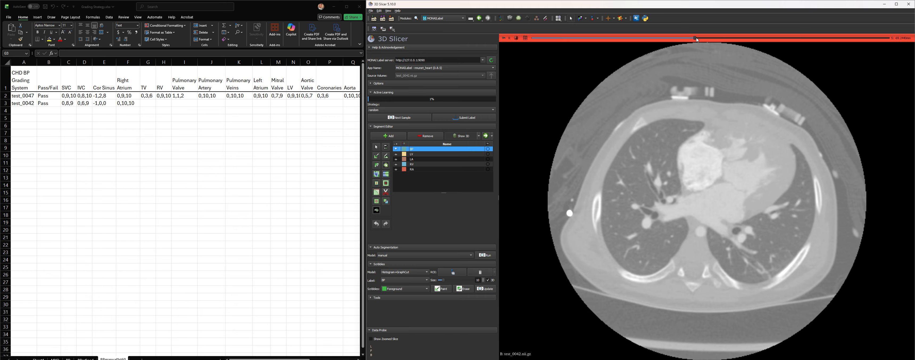
mouse_move(696, 39)
mouse_down()
mouse_move(685, 39)
mouse_move(693, 40)
mouse_up()
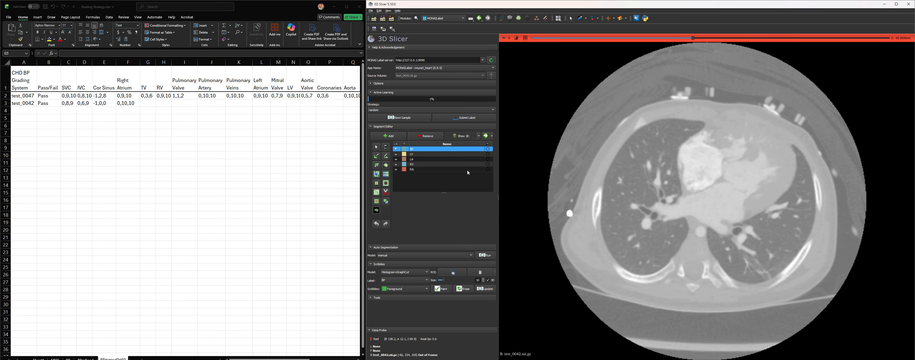
click(396, 149)
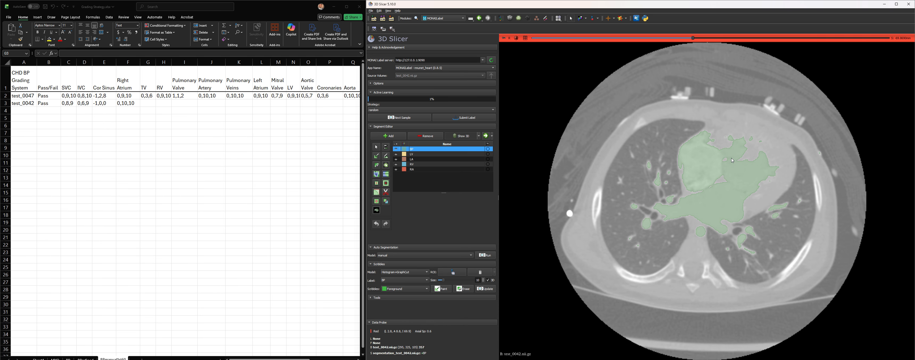
scroll(732, 160, up, 5)
scroll(727, 167, down, 5)
click(149, 104)
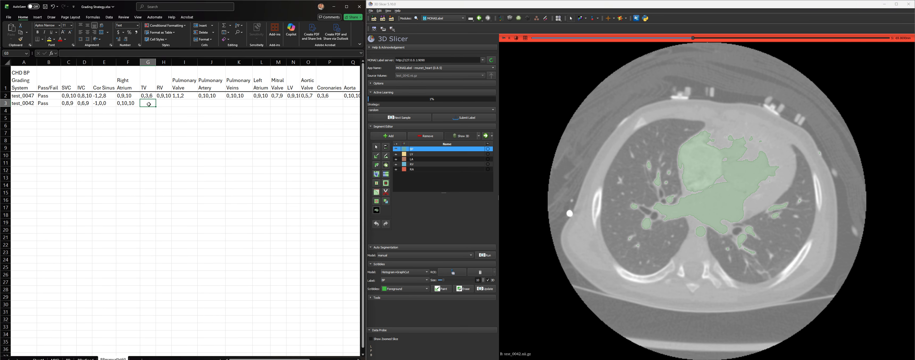
text(-1,2,)
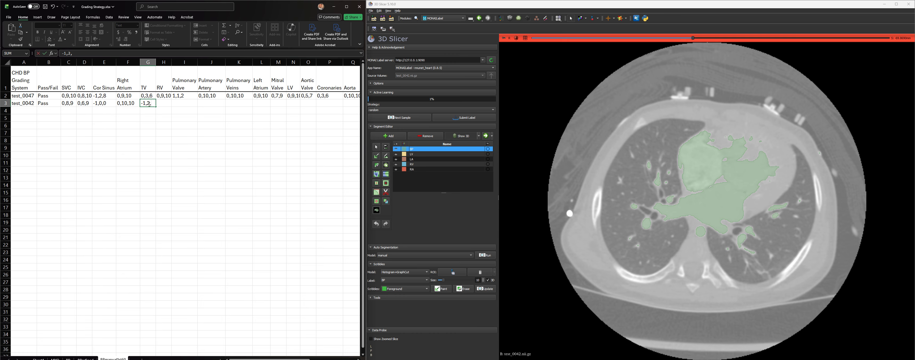
Recheck the tricuspid valve in slightly higher slices with the BP segment hidden, and complete test_0042's TV score as -1,2,8.
click(396, 148)
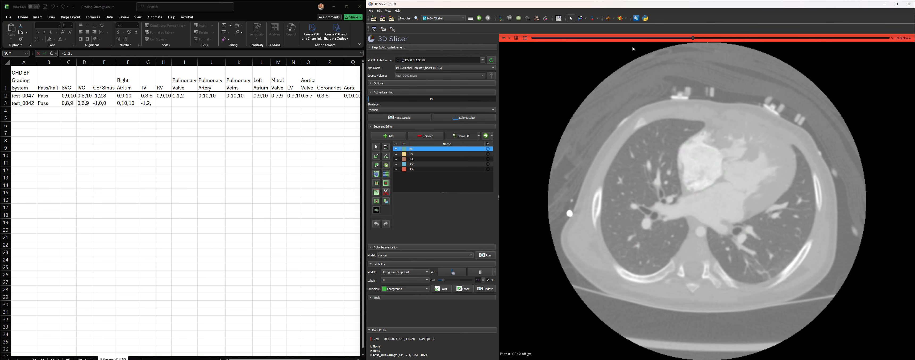
mouse_move(695, 40)
mouse_down()
mouse_move(670, 38)
mouse_move(702, 39)
mouse_up()
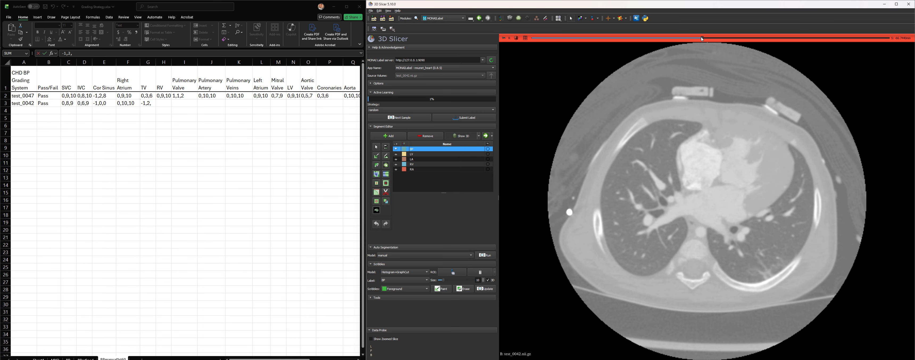
click(153, 102)
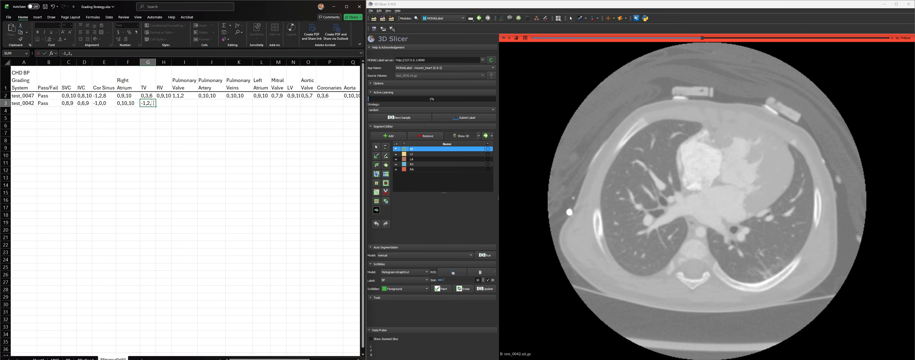
click(163, 103)
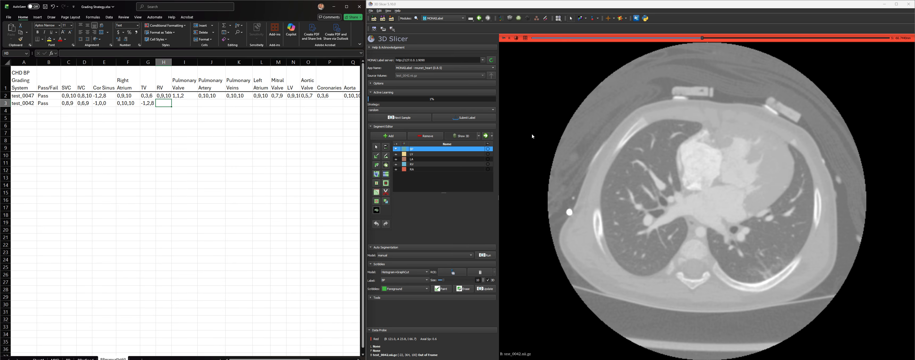
Compare the right ventricle in the axial slices with the BP segment shown and hidden, and enter 0,9,10 as test_0042's RV score.
click(396, 149)
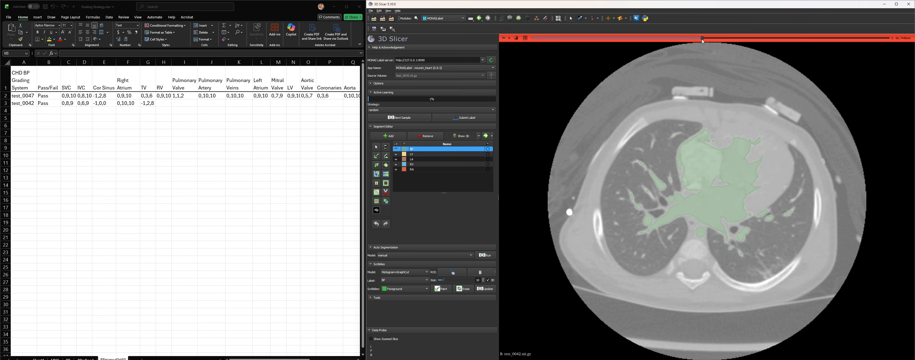
drag(704, 40, 712, 52)
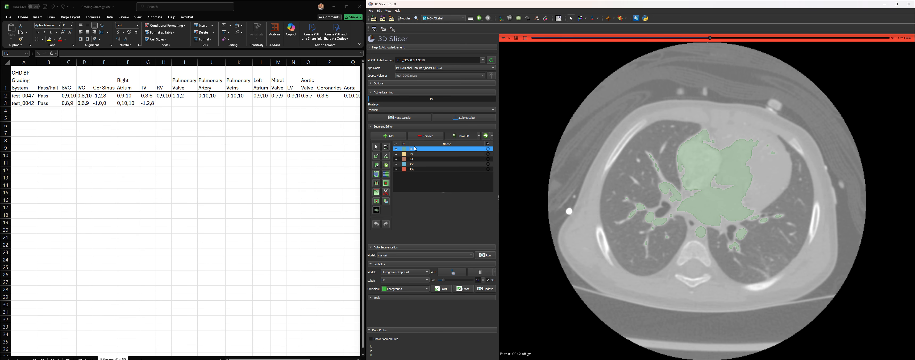
click(397, 150)
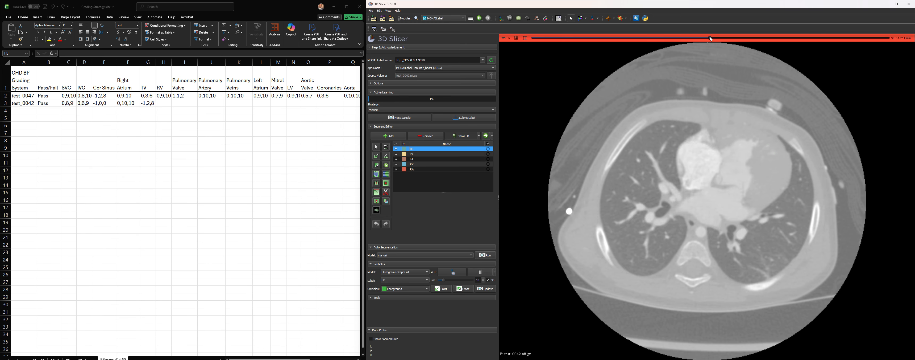
drag(711, 38, 706, 53)
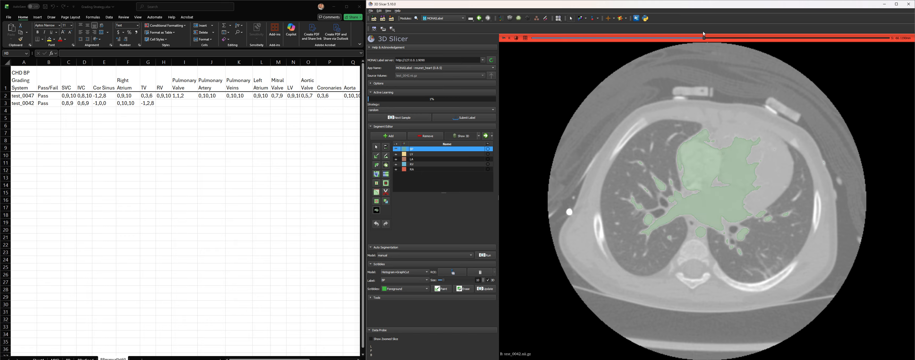
mouse_move(705, 40)
mouse_down()
mouse_move(731, 44)
mouse_move(673, 41)
mouse_move(706, 47)
mouse_up()
click(396, 150)
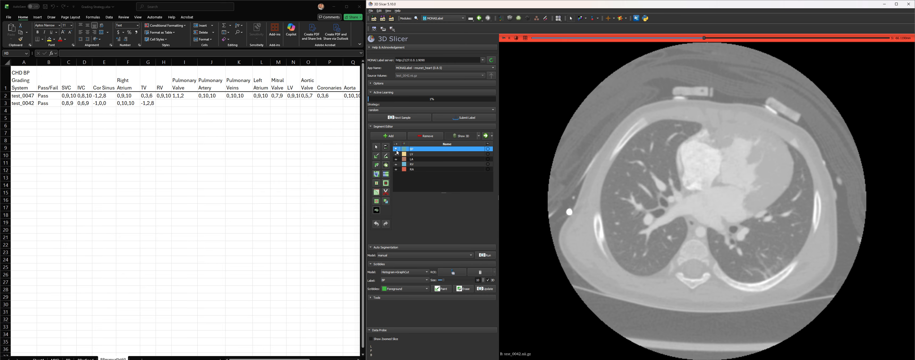
click(396, 150)
click(396, 149)
click(397, 150)
click(396, 150)
click(397, 150)
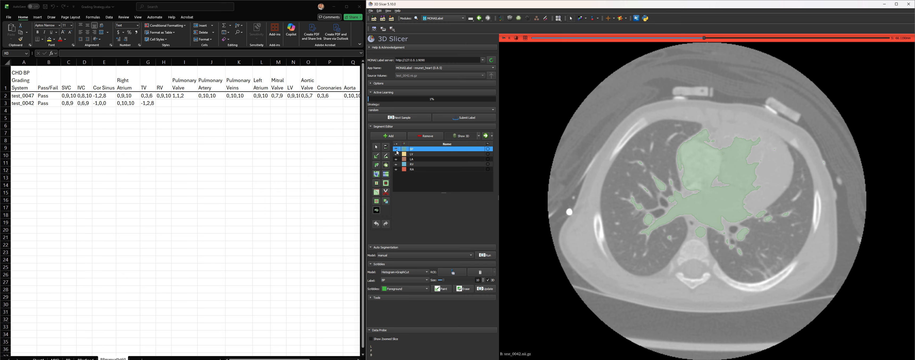
click(160, 103)
text(0,9,10)
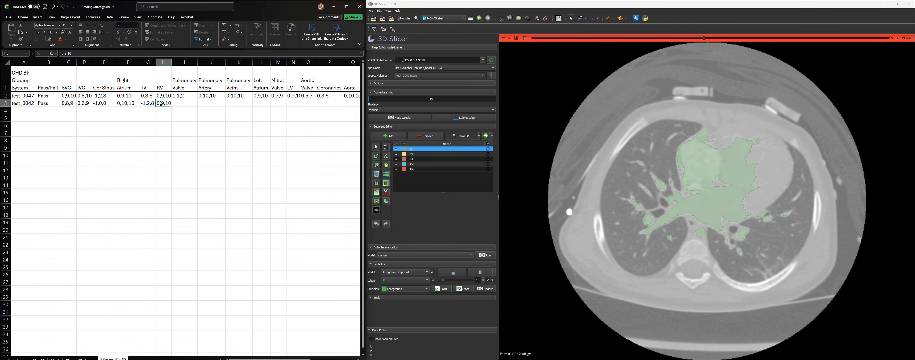
key(Tab)
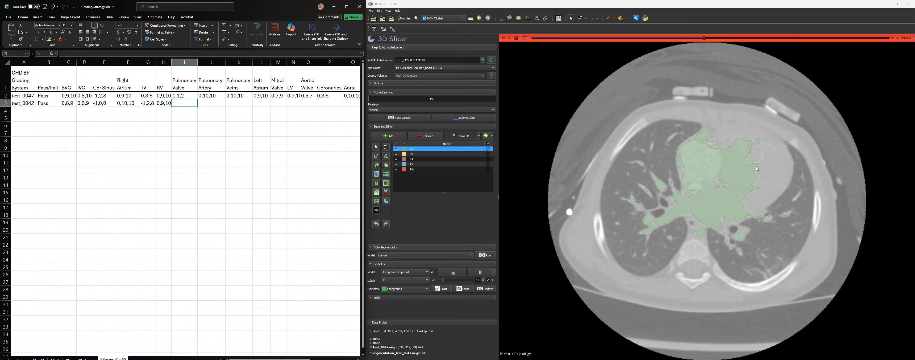
Follow the BP segment from the ventricles up to the pulmonary artery level in the axial slices.
scroll(760, 165, up, 4)
scroll(762, 164, down, 3)
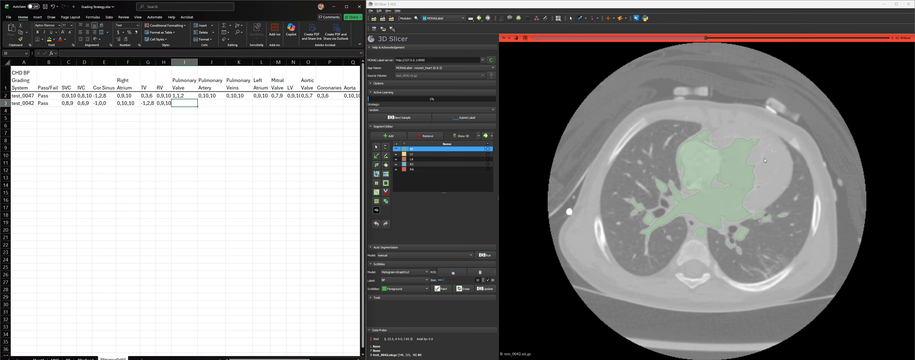
scroll(762, 167, down, 2)
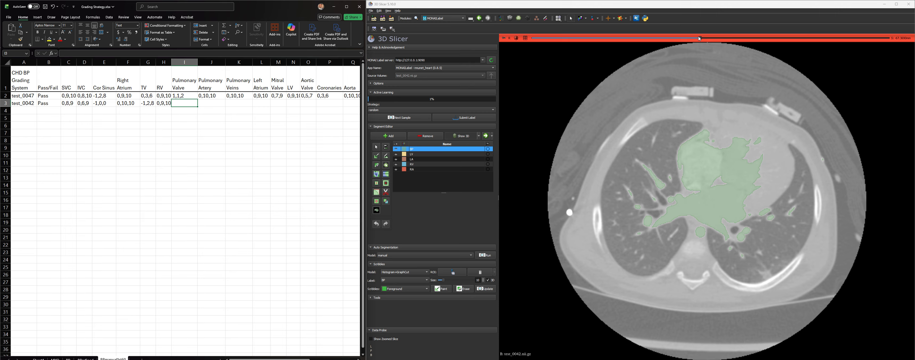
drag(701, 40, 762, 58)
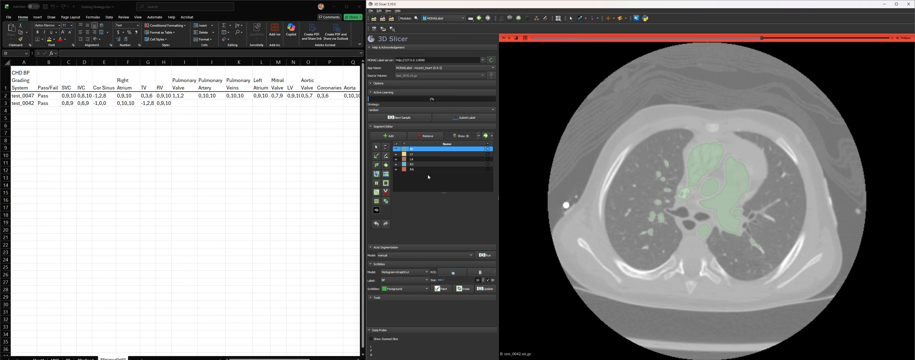
Hide the BP segment and trace the pulmonary valve back and forth through the upper axial heart slices.
click(396, 149)
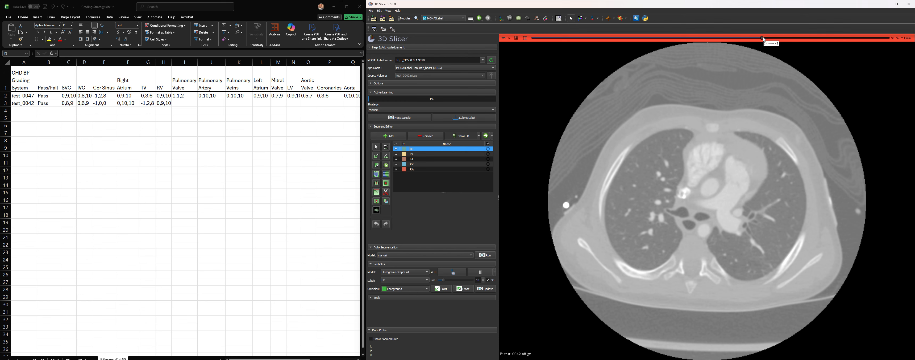
drag(761, 40, 765, 71)
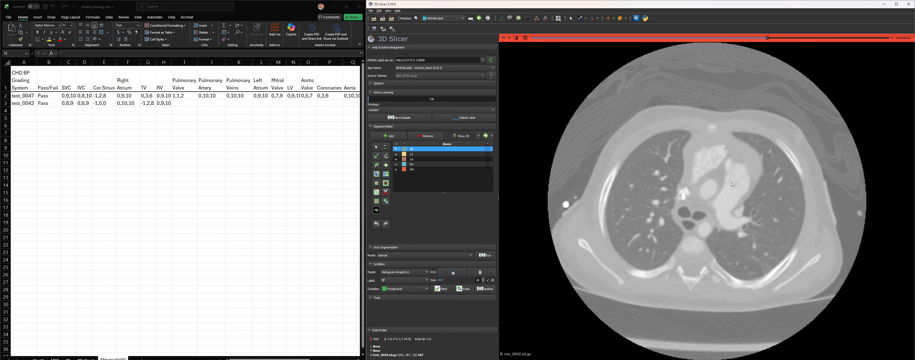
scroll(739, 190, up, 2)
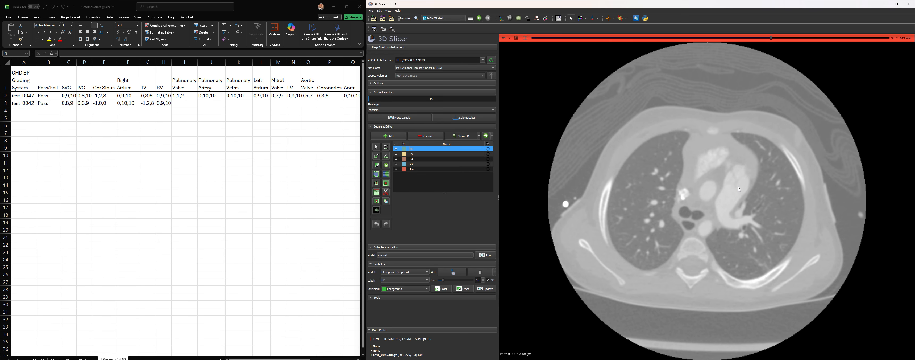
scroll(740, 186, down, 2)
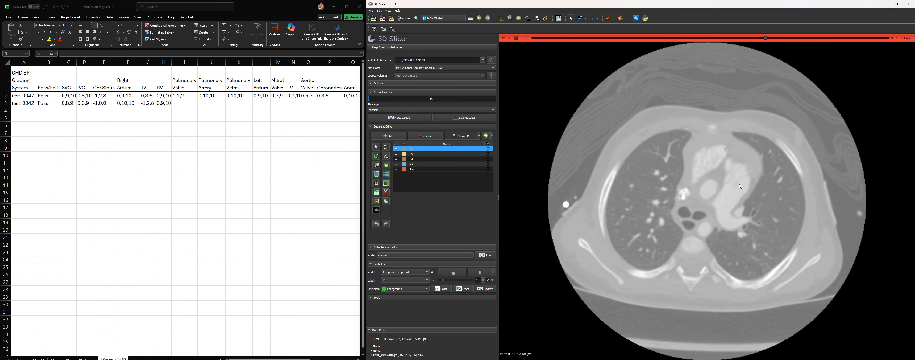
scroll(739, 188, up, 1)
scroll(729, 177, up, 6)
scroll(741, 189, down, 13)
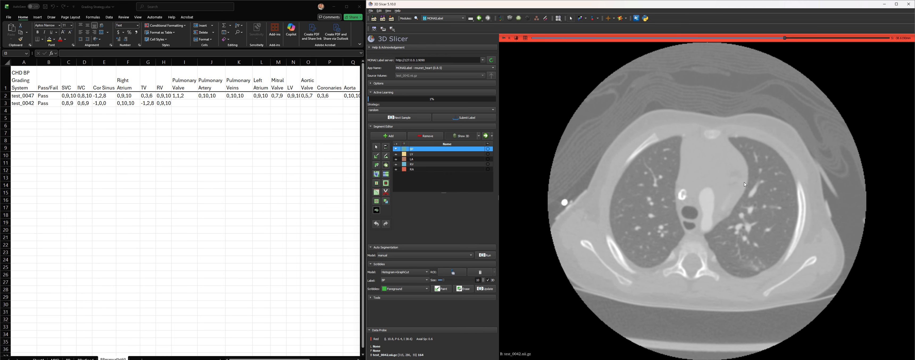
scroll(740, 190, up, 9)
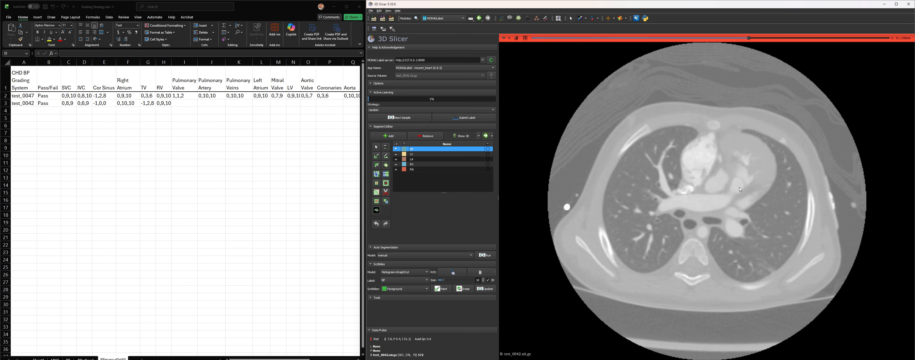
scroll(741, 191, down, 7)
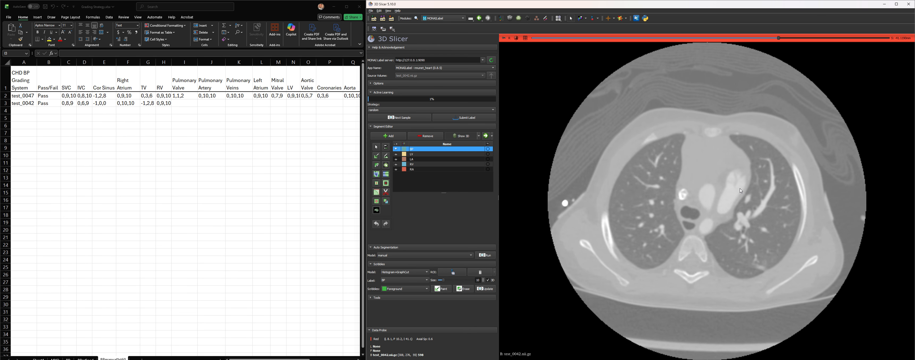
scroll(741, 191, up, 12)
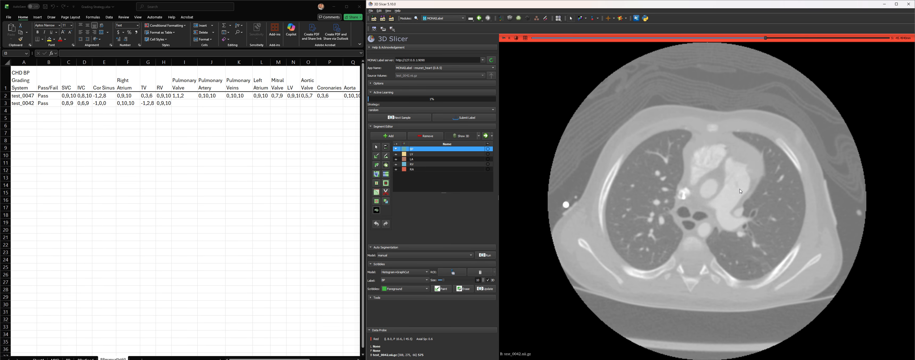
scroll(739, 191, down, 4)
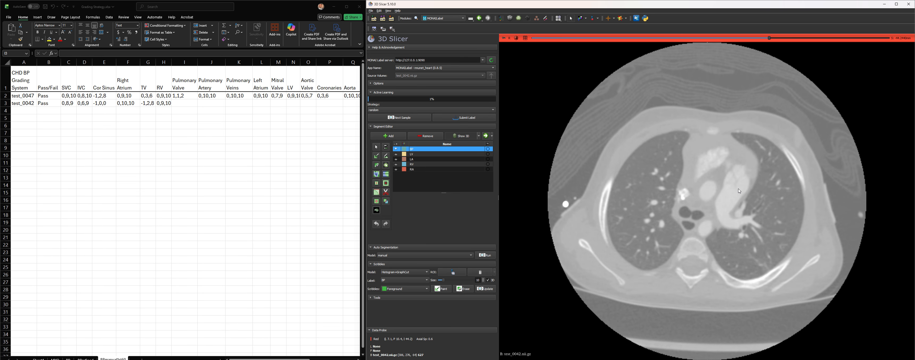
scroll(740, 191, down, 2)
scroll(739, 191, down, 1)
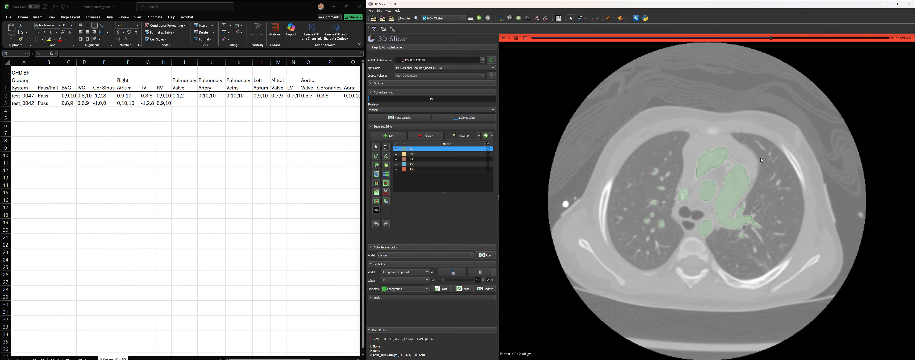
Compare the pulmonary valve region with the BP segment hidden and shown, going back and forth through the upper axial heart slices.
mouse_move(770, 39)
mouse_down()
mouse_move(761, 43)
mouse_move(787, 46)
mouse_move(748, 42)
mouse_move(782, 48)
mouse_move(768, 50)
mouse_up()
click(396, 150)
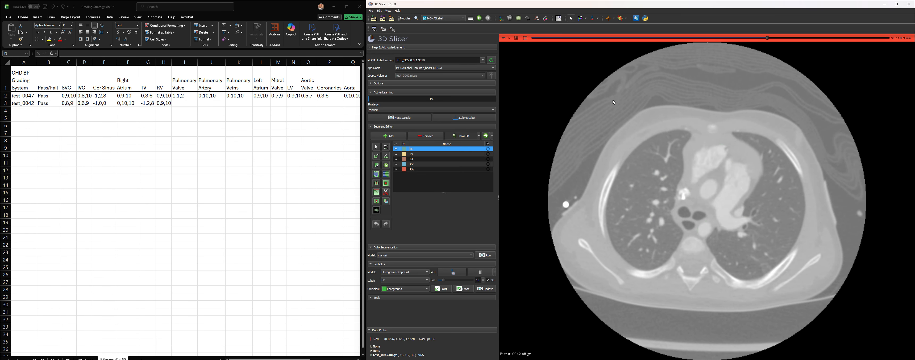
drag(767, 38, 763, 43)
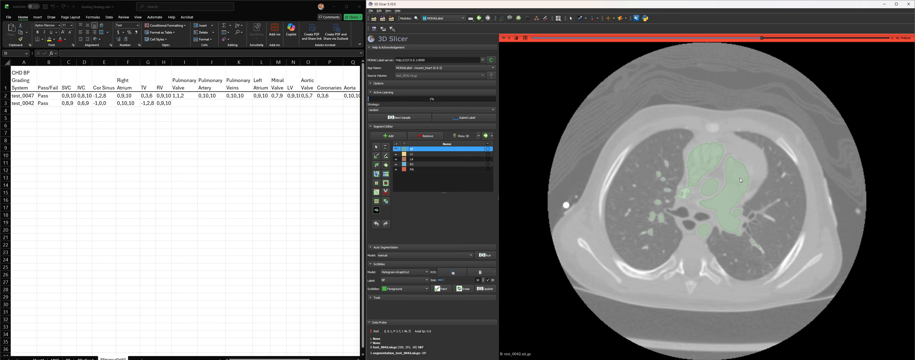
scroll(775, 178, up, 8)
scroll(775, 177, down, 18)
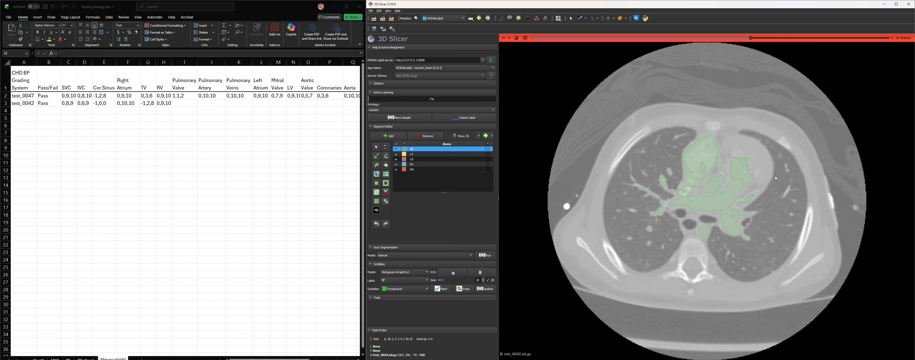
scroll(776, 178, up, 20)
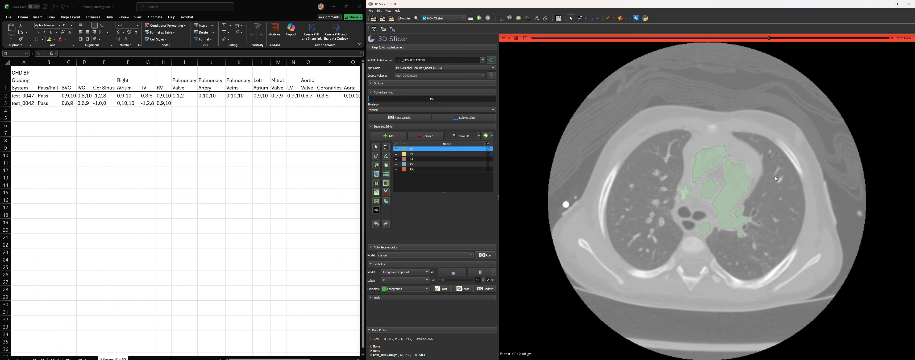
scroll(776, 178, down, 17)
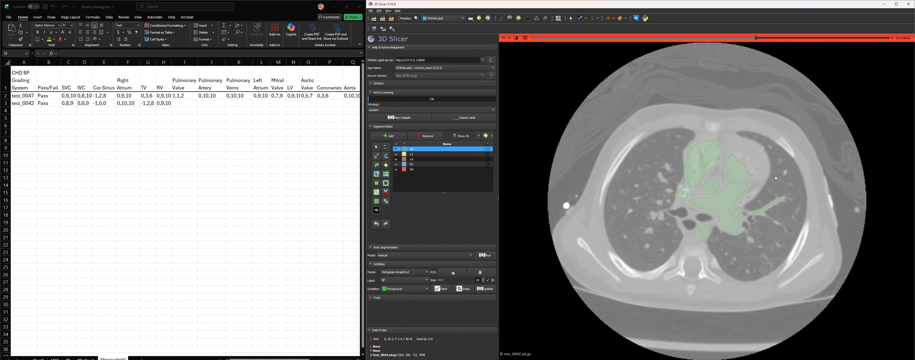
scroll(776, 178, up, 6)
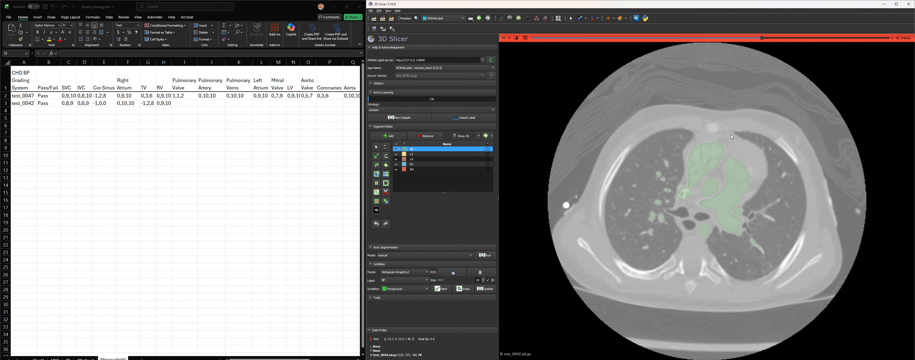
Enter 1,0,8 as test_0042's Pulmonary Valve score, rechecking the BP segment in a higher axial slice.
click(189, 106)
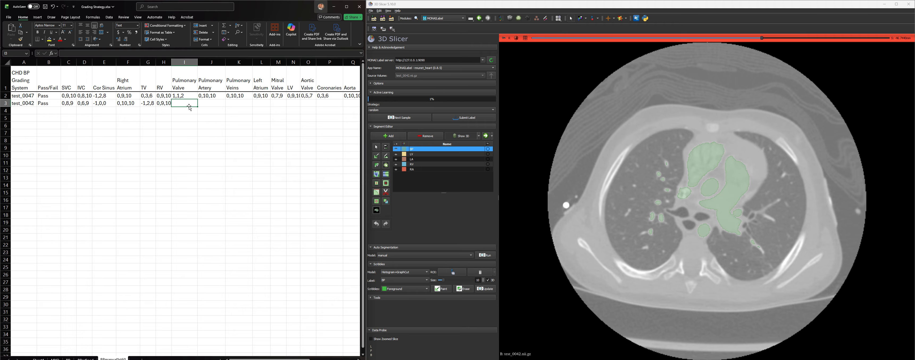
text(1,0,6)
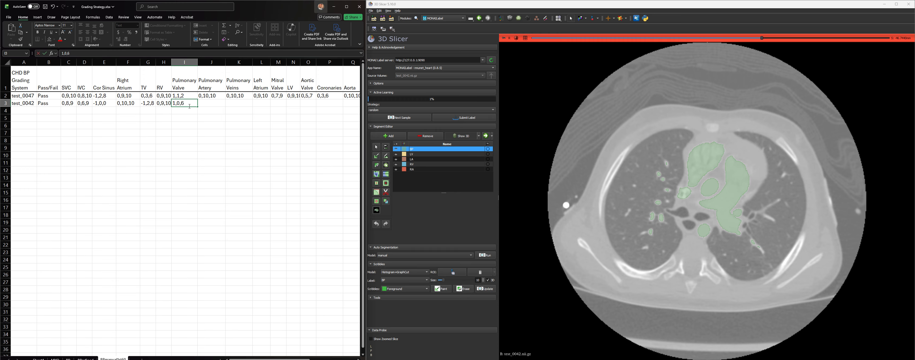
drag(759, 43, 773, 44)
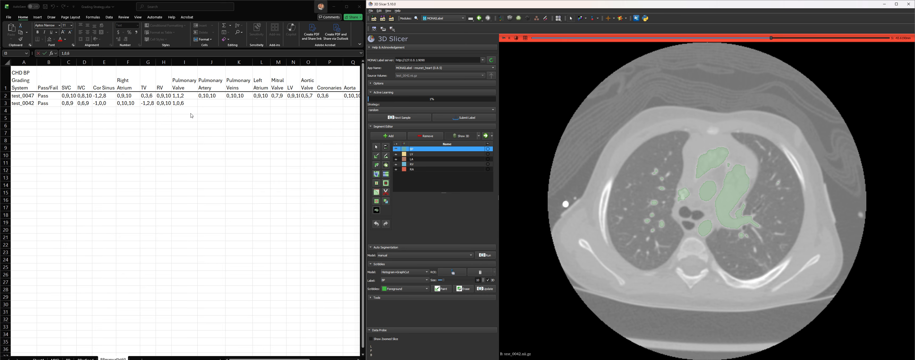
click(191, 103)
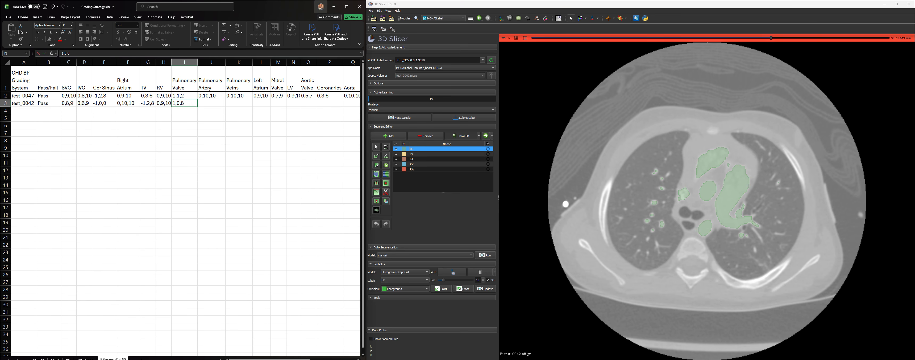
Follow the pulmonary artery through the axial slices with the BP segment shown, and enter 0,10,10 as test_0042's Pulmonary Artery score.
click(224, 101)
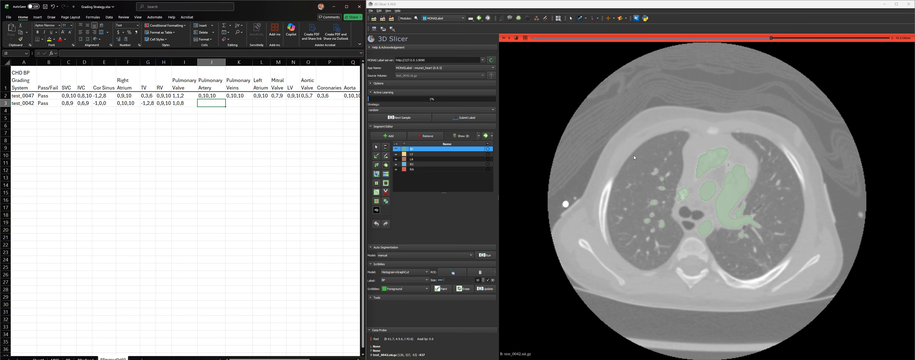
click(774, 38)
drag(774, 39, 747, 46)
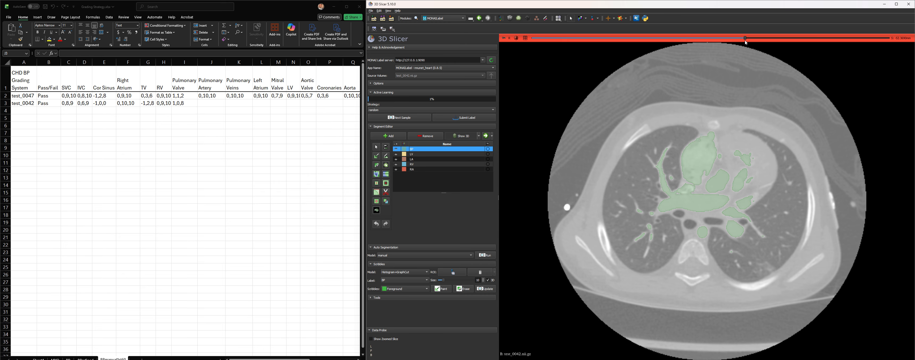
drag(745, 38, 771, 59)
scroll(754, 58, down, 5)
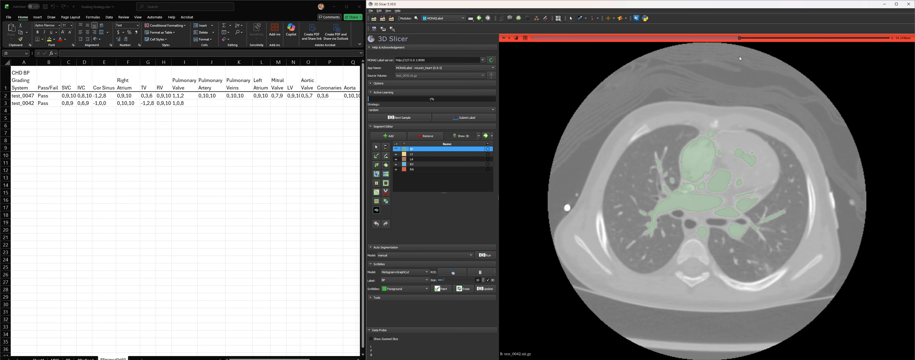
click(209, 103)
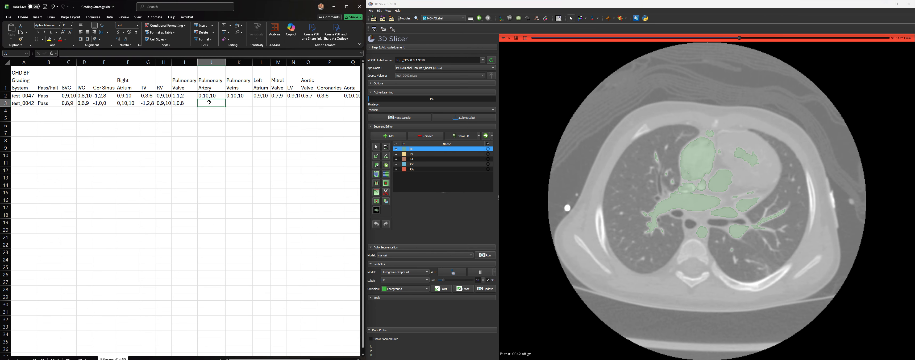
text(0,10,)
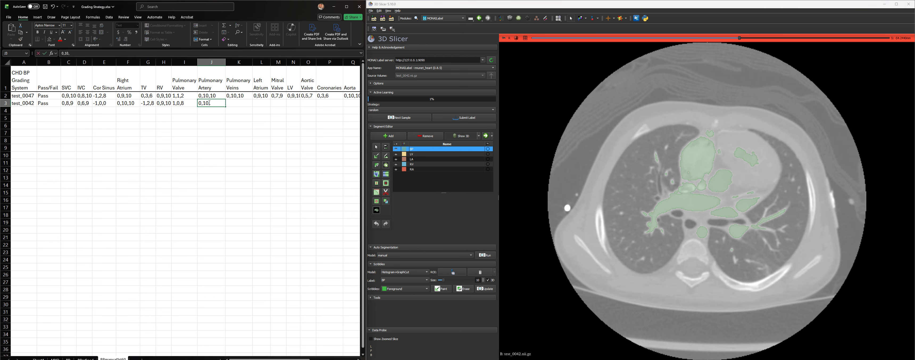
text(10)
Inspect the pulmonary veins in the axial slices and the enlarged 3D model, and enter 0,10,10 as test_0042's Pulmonary Veins score.
click(231, 104)
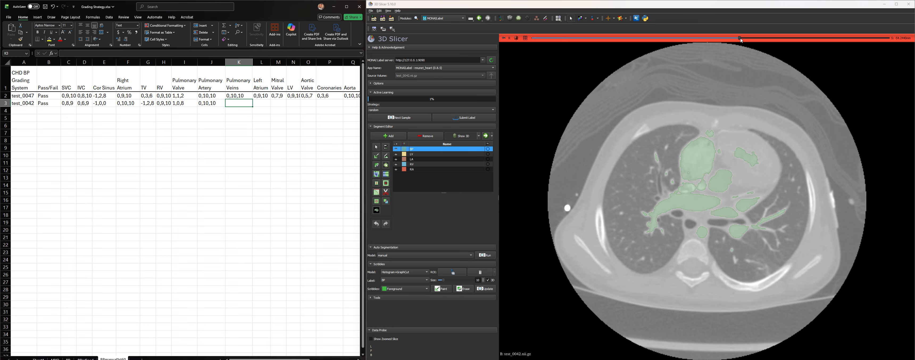
drag(740, 38, 776, 39)
scroll(776, 44, down, 10)
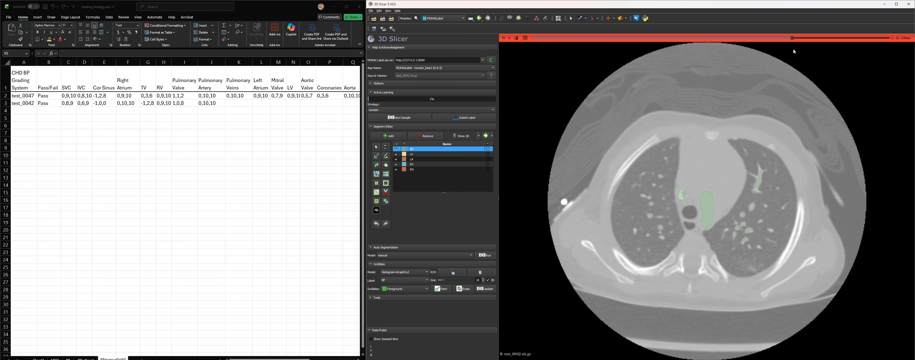
drag(735, 53, 715, 61)
click(526, 38)
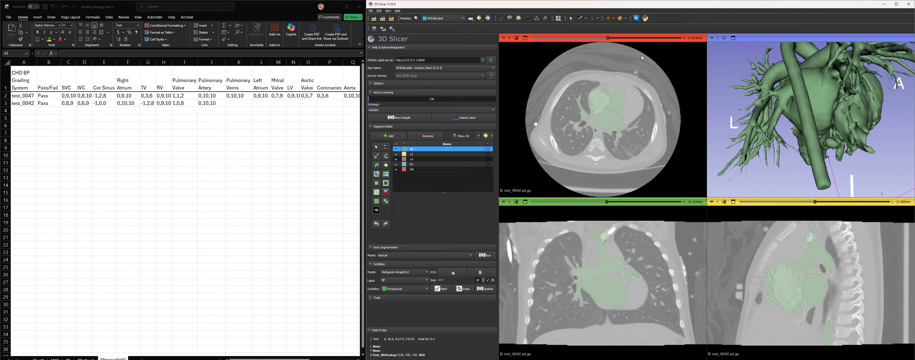
click(733, 39)
drag(737, 141, 810, 170)
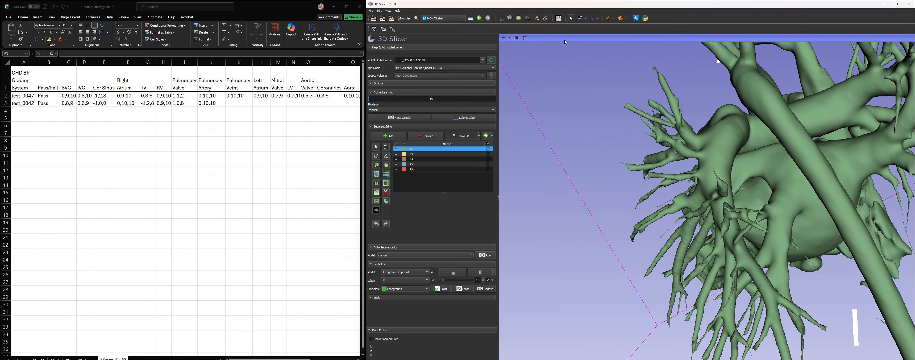
click(527, 38)
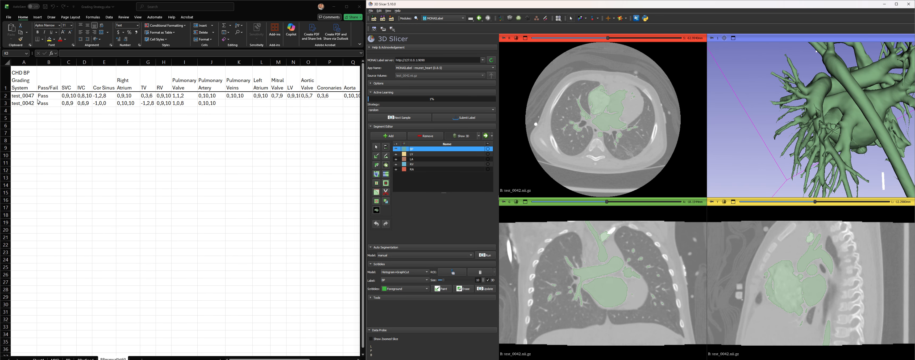
click(245, 102)
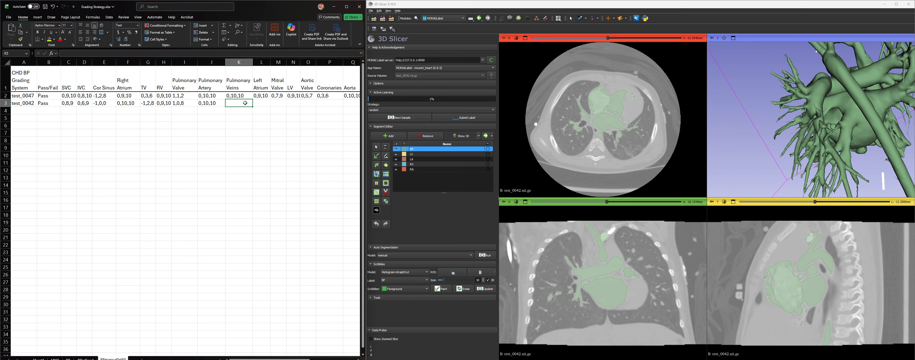
text(0,10,10)
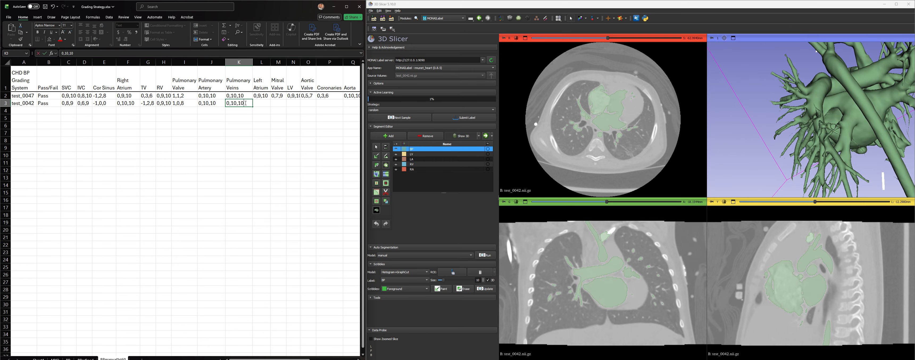
Select test_0042's Left Atrium score cell and examine the upper left atrium in enlarged axial slices with the BP segment shown and hidden.
click(256, 105)
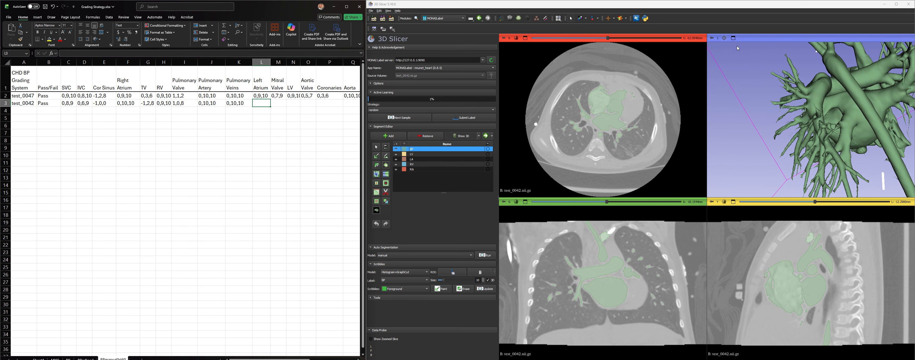
click(525, 38)
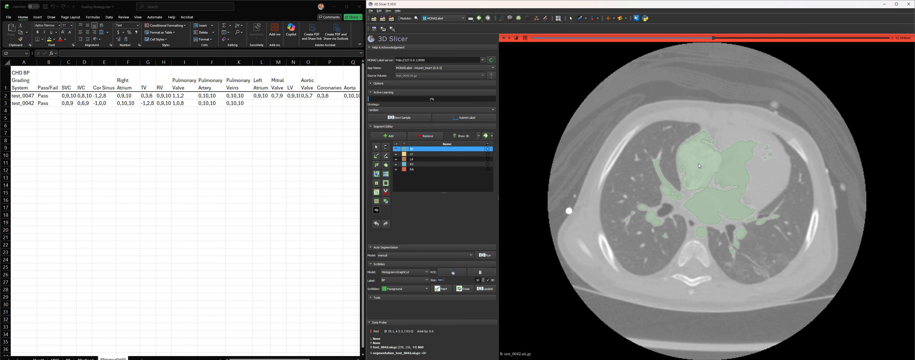
drag(714, 38, 734, 46)
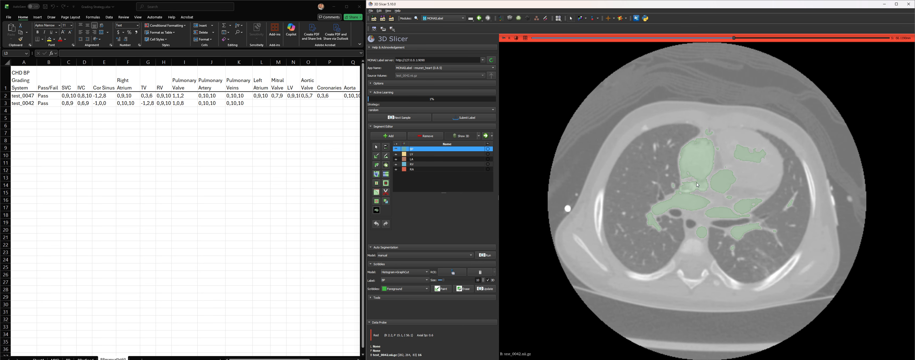
click(397, 150)
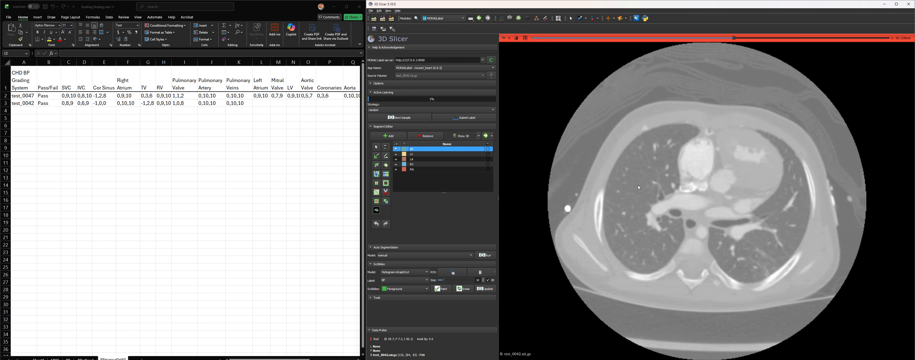
drag(736, 39, 754, 52)
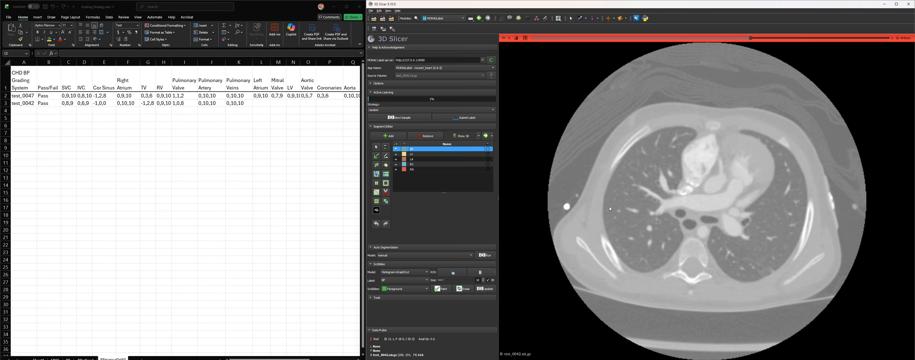
click(396, 150)
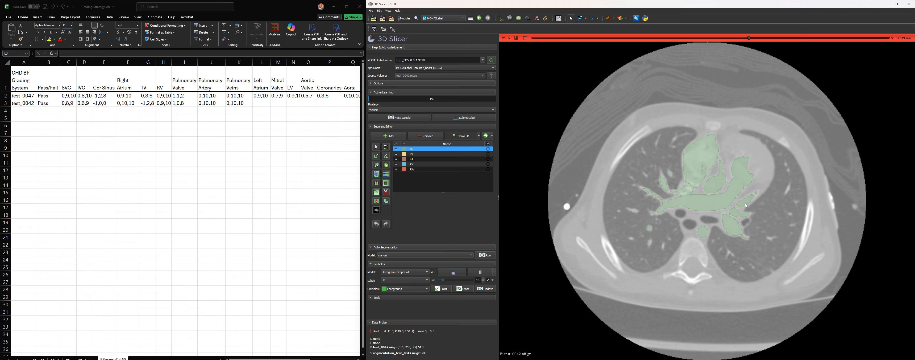
Examine the left atrium's middle and its pulmonary vein junctions in the axial slices, comparing the BP segment with the bare CT image.
scroll(743, 210, down, 11)
scroll(739, 212, down, 20)
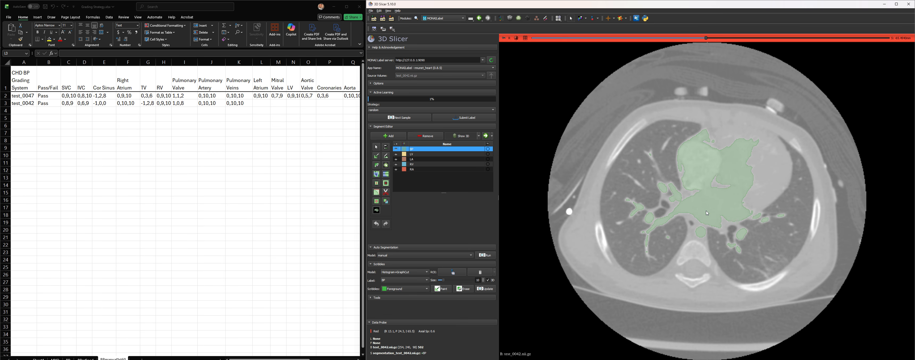
scroll(706, 214, up, 10)
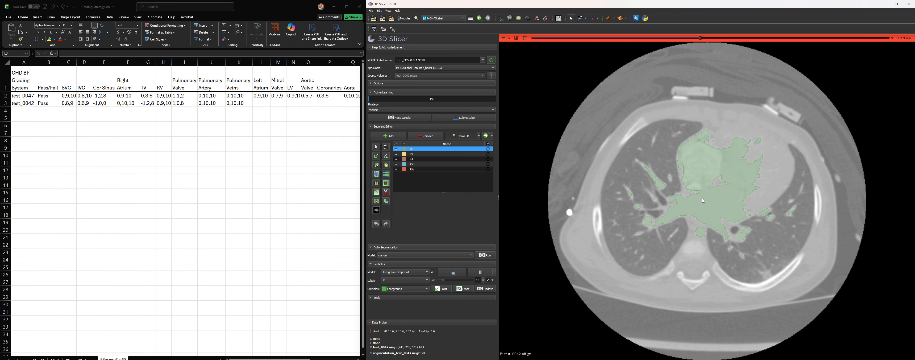
scroll(704, 201, up, 2)
scroll(704, 198, down, 1)
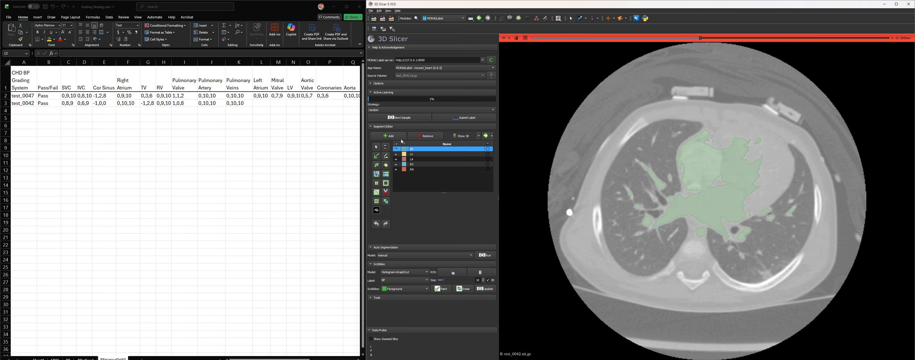
click(396, 150)
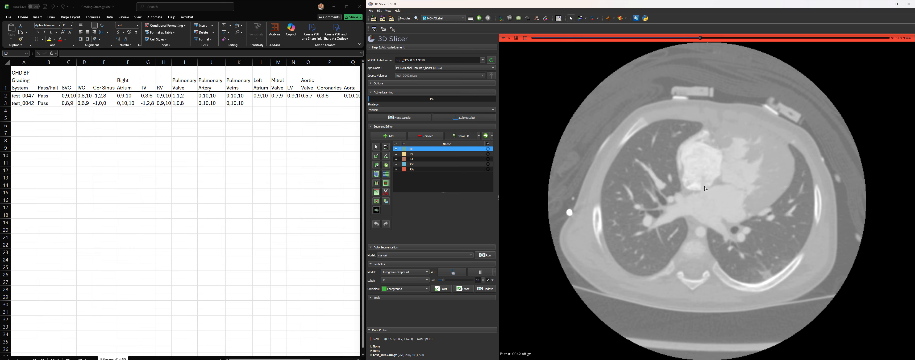
scroll(710, 202, up, 1)
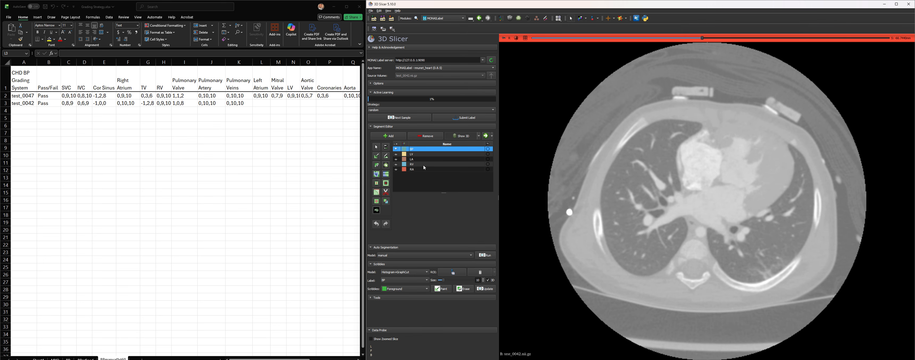
click(395, 149)
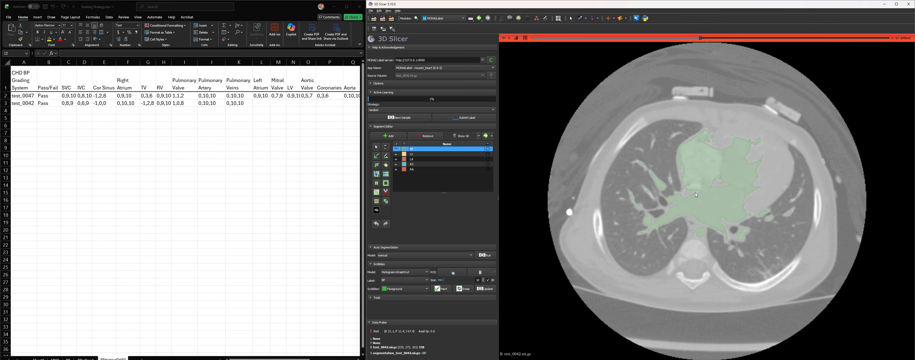
scroll(706, 212, down, 3)
scroll(706, 210, up, 7)
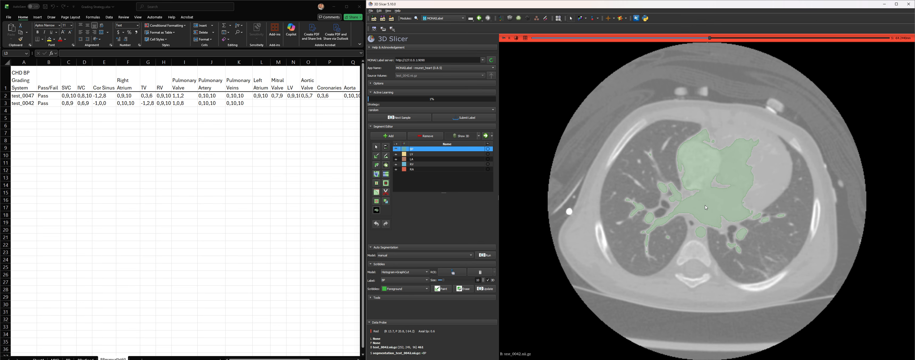
scroll(707, 207, up, 1)
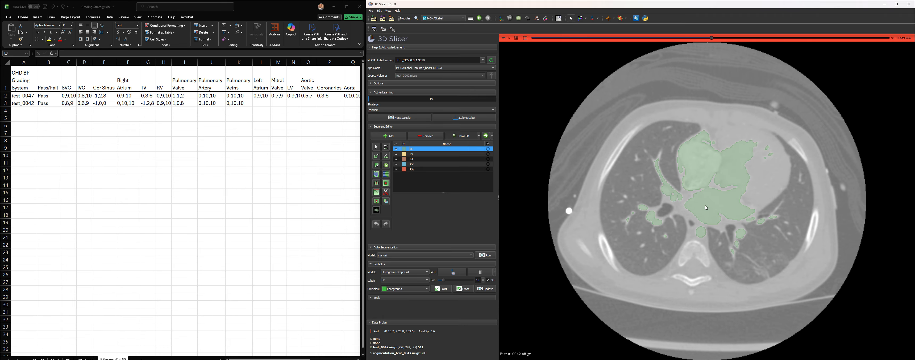
Check the lower left atrium in the axial slices and enter 0,10,10 as test_0042's Left Atrium score.
scroll(706, 208, down, 20)
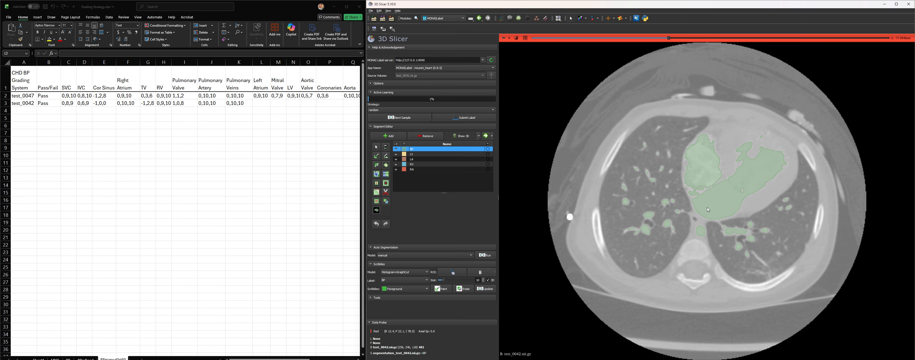
scroll(708, 209, up, 5)
click(266, 102)
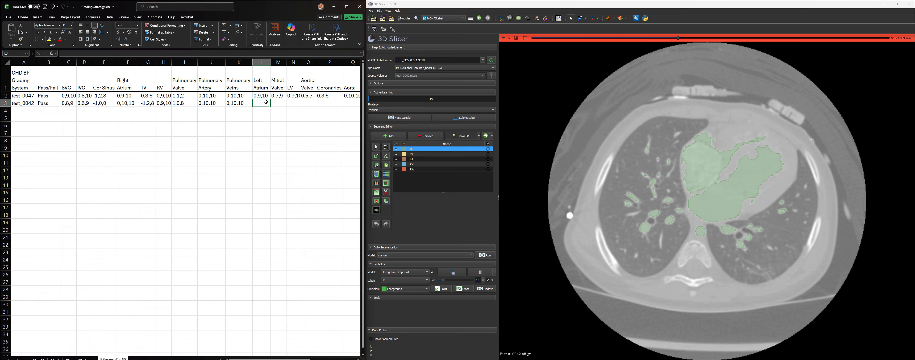
text(0,10,10)
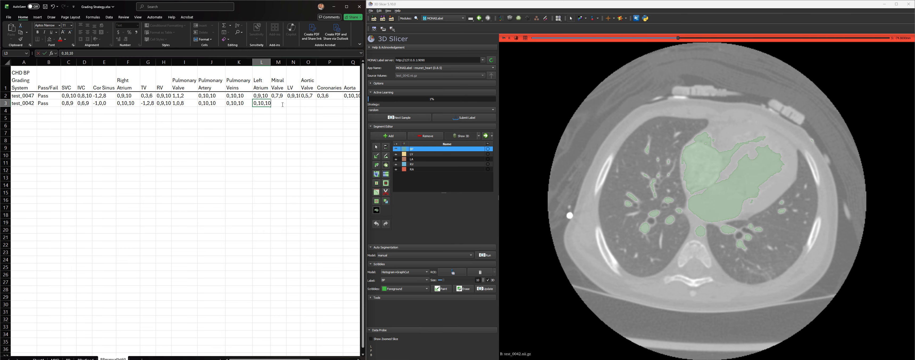
key(Tab)
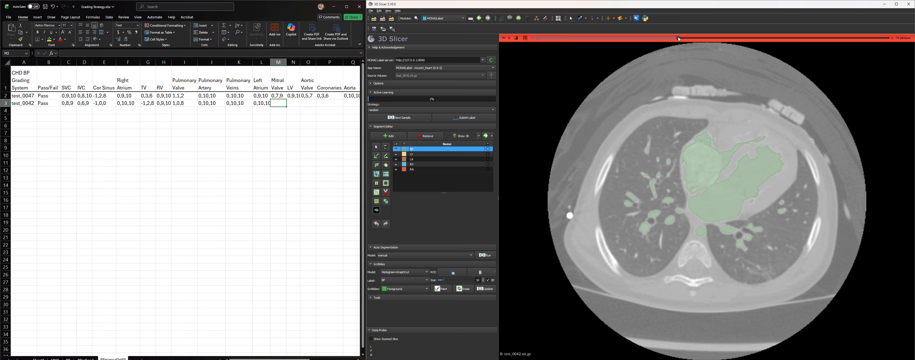
Examine the mitral valve region between left atrium and left ventricle across axial slices with the BP segment shown and hidden.
drag(678, 38, 678, 58)
click(397, 149)
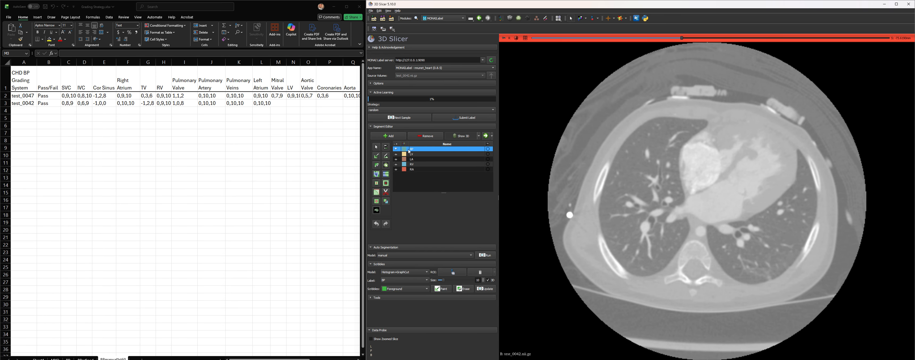
click(396, 149)
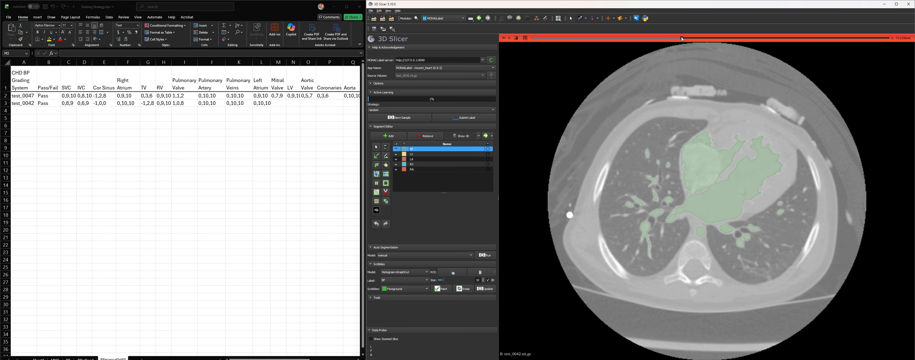
drag(682, 39, 675, 57)
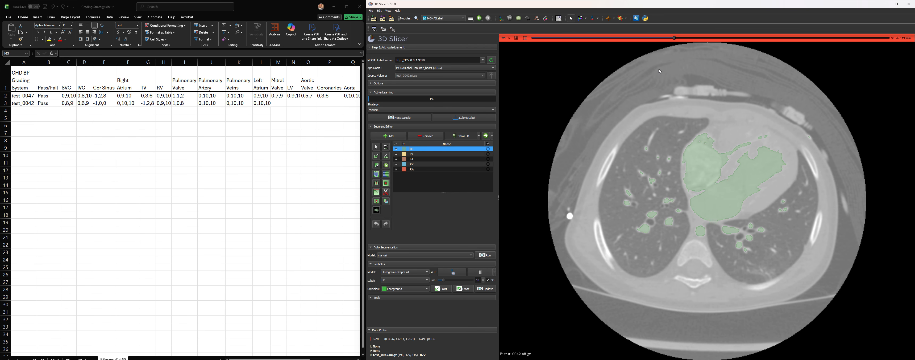
click(397, 149)
drag(675, 41, 686, 52)
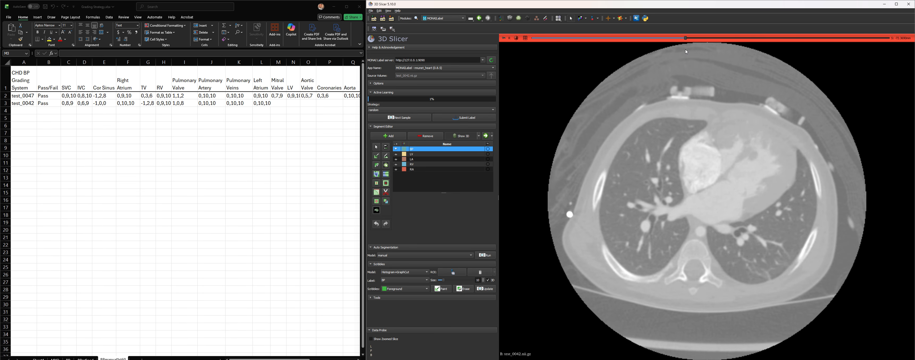
click(396, 149)
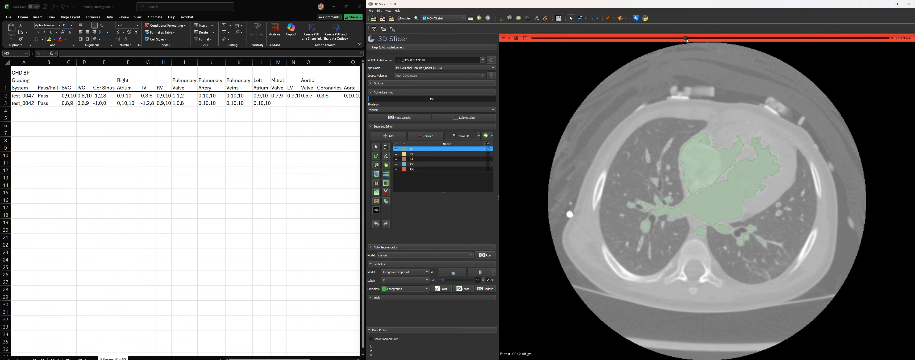
drag(685, 38, 655, 41)
Enter 1,2,6 as test_0042's Mitral Valve score, rechecking the valve in a higher axial slice.
click(279, 102)
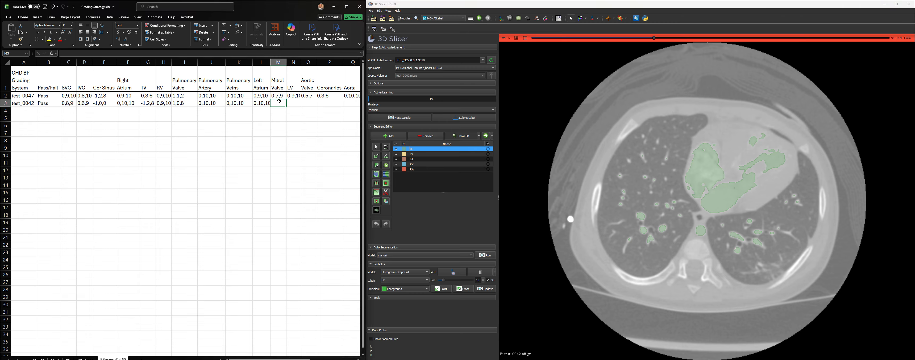
text(-)
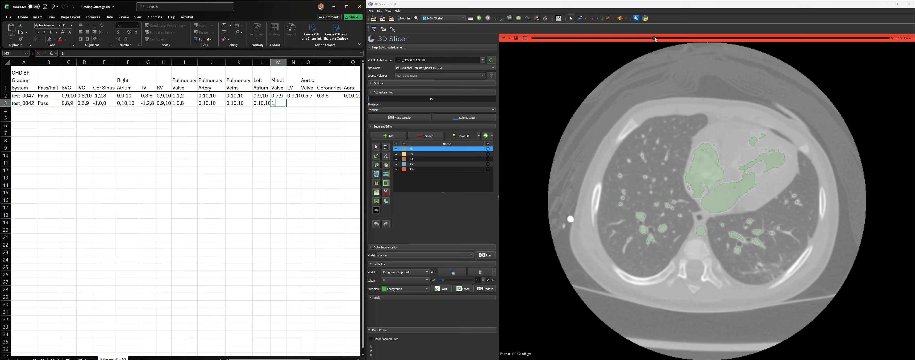
drag(656, 39, 679, 50)
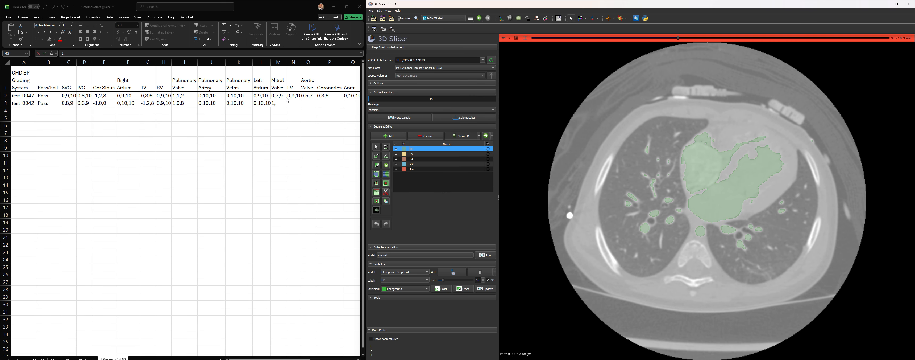
click(278, 104)
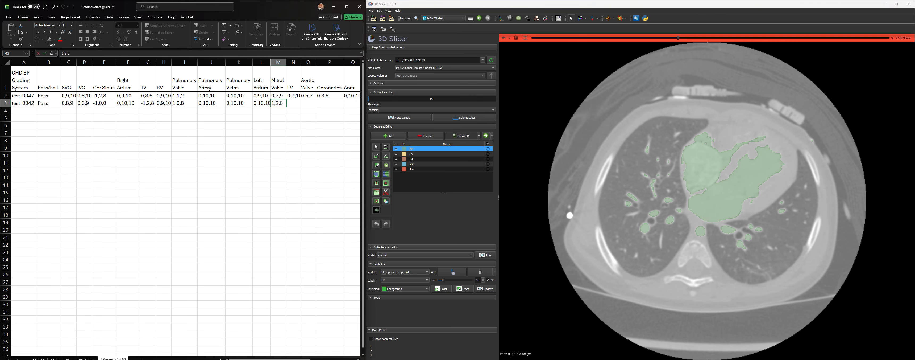
text(1,2,6)
key(Tab)
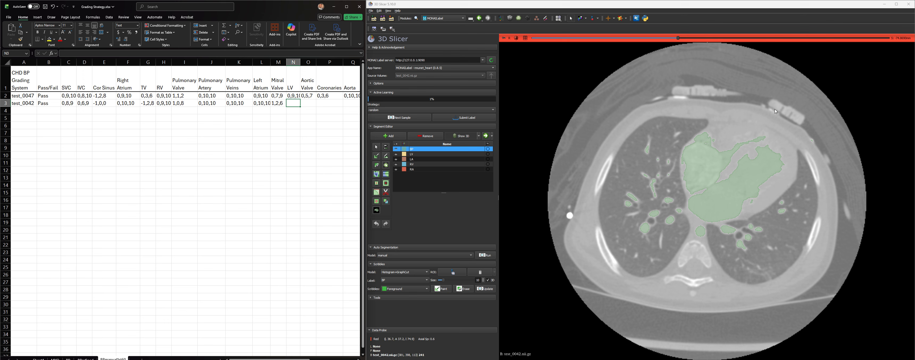
Review the left ventricle in the axial slices with the BP segment shown and hidden, and enter 0,10,10 as test_0042's LV score.
drag(677, 41, 652, 36)
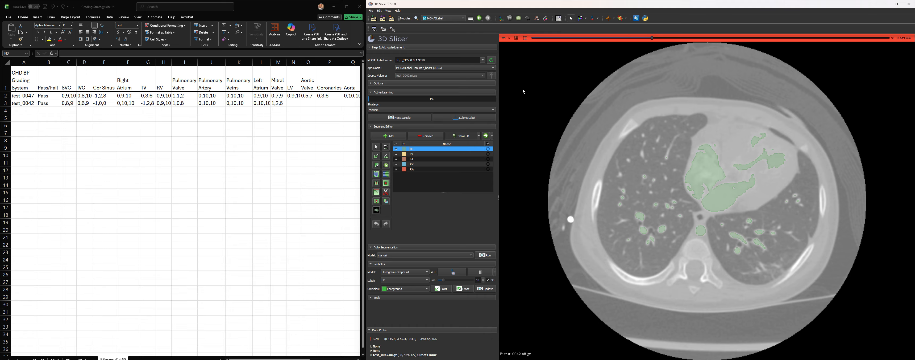
click(397, 150)
scroll(707, 196, down, 4)
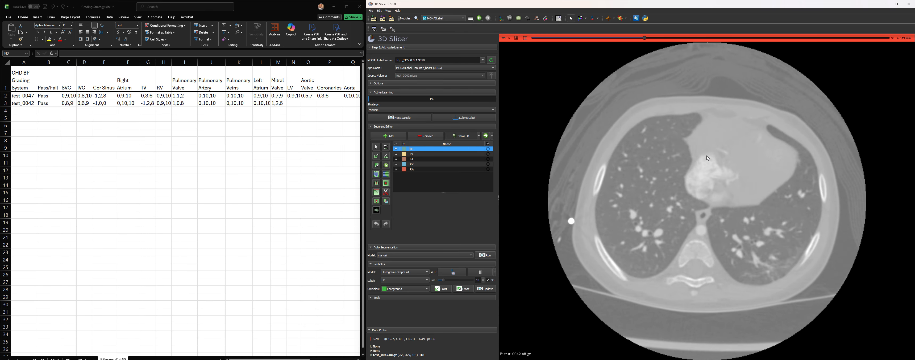
scroll(707, 196, up, 3)
click(397, 149)
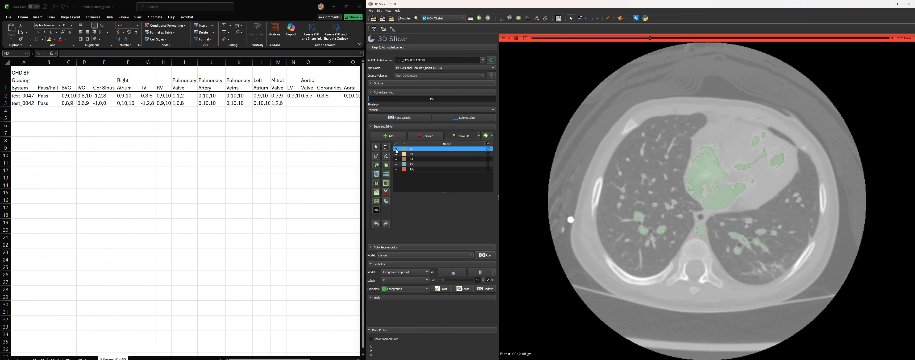
click(396, 150)
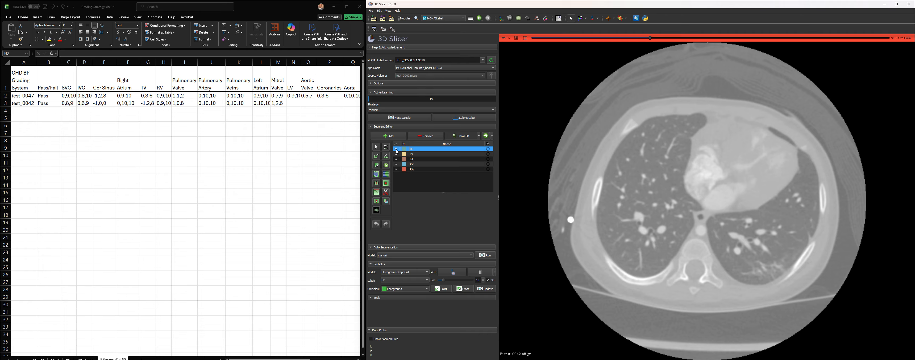
click(397, 149)
drag(650, 38, 670, 64)
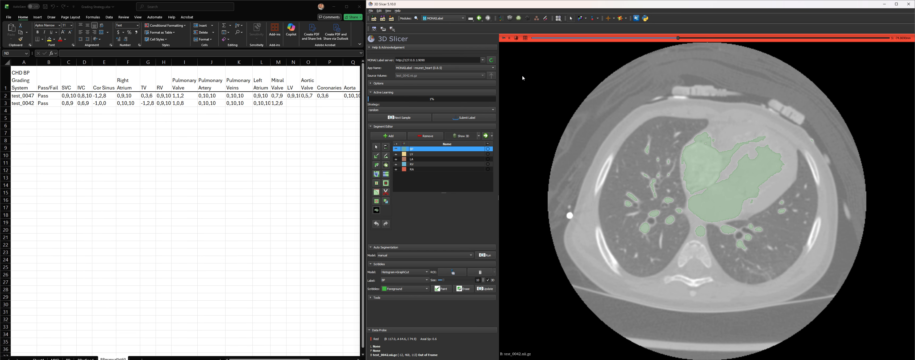
click(296, 104)
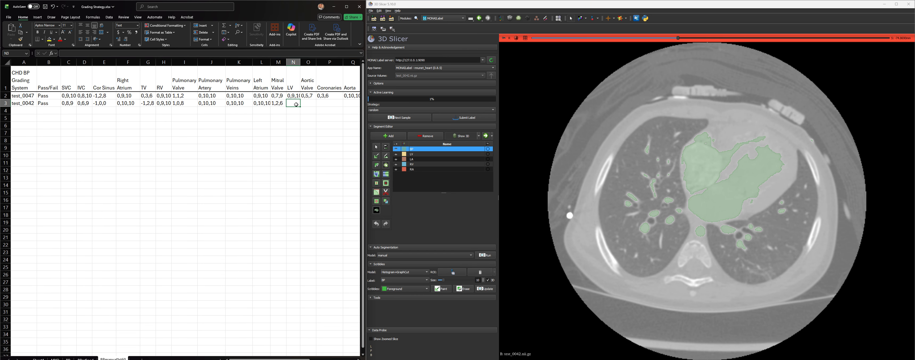
text(0,10,10)
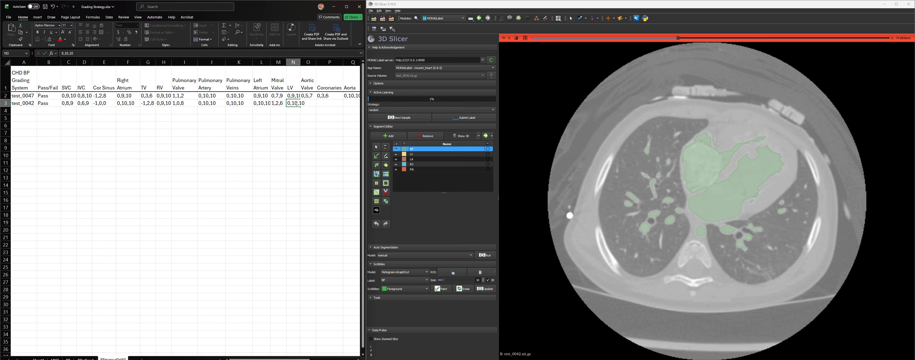
key(Tab)
Fit the LV column's width to its scores and slightly widen the spreadsheet window beside 3D Slicer.
click(317, 124)
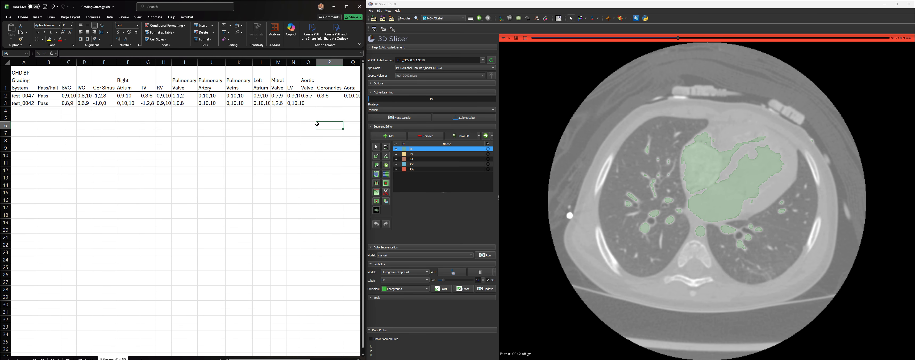
click(311, 106)
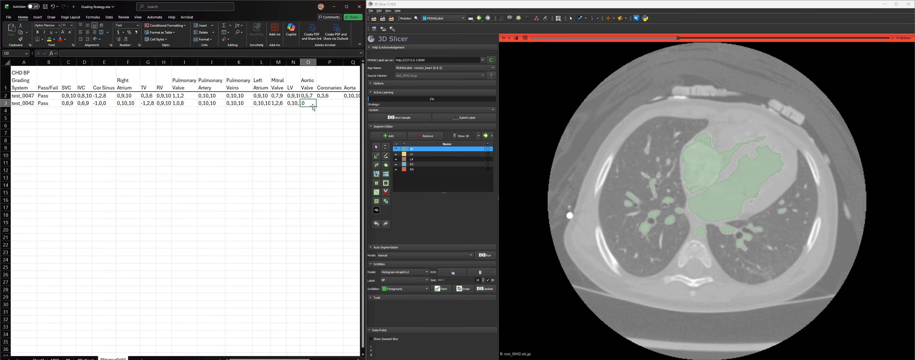
double_click(300, 62)
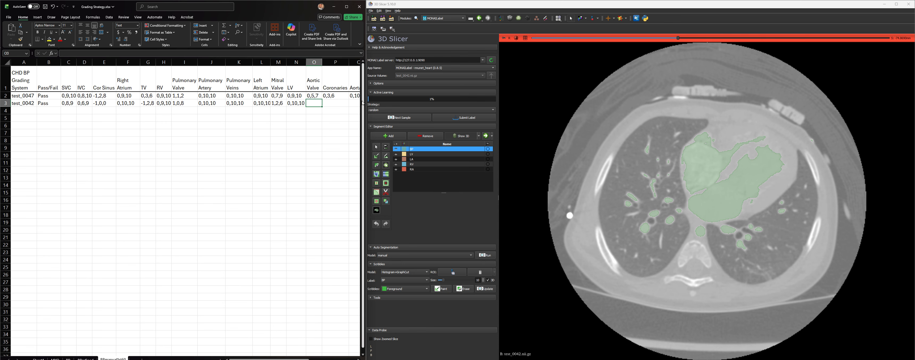
drag(366, 100, 368, 107)
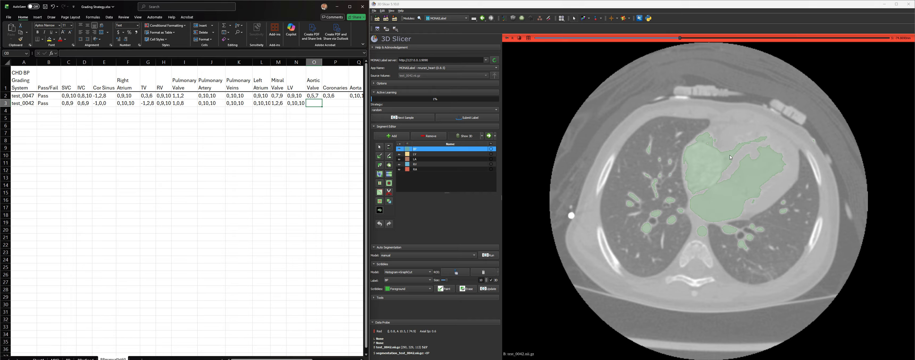
Review the aortic valve in the axial slices with the BP segment hidden and shown, and enter 1,0,8 as test_0042's Aortic Valve score.
click(400, 149)
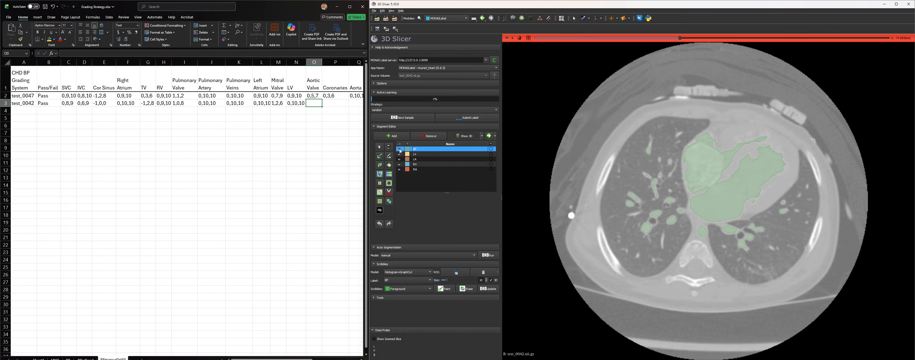
drag(680, 38, 728, 48)
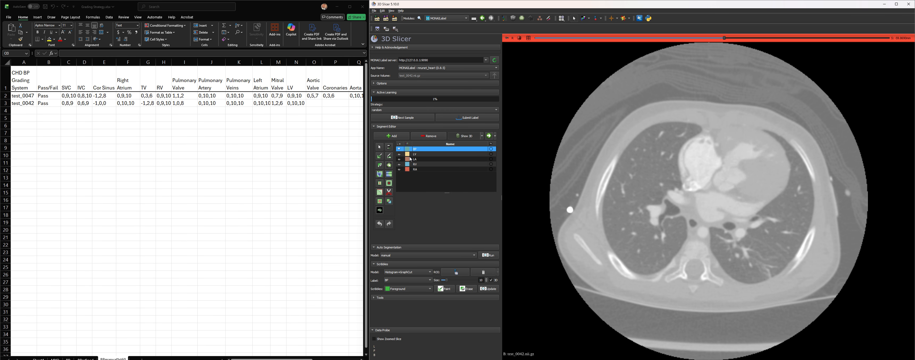
click(400, 149)
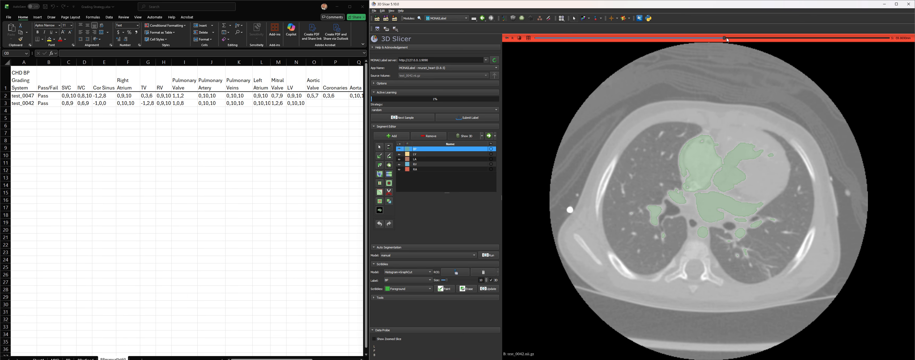
mouse_move(725, 40)
mouse_down()
mouse_move(738, 47)
mouse_move(712, 49)
mouse_move(722, 51)
mouse_up()
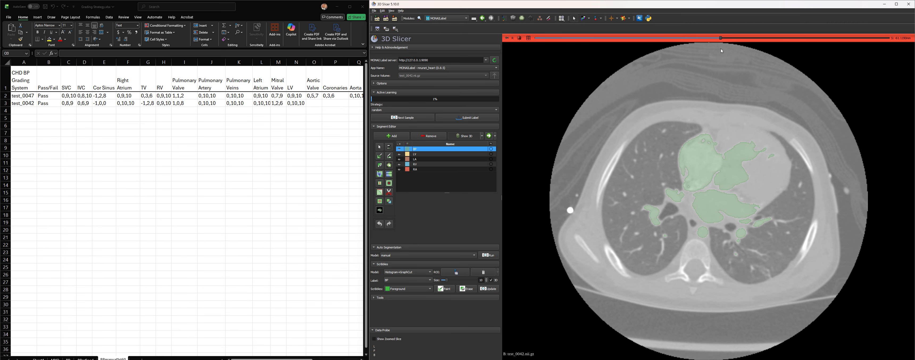
click(313, 102)
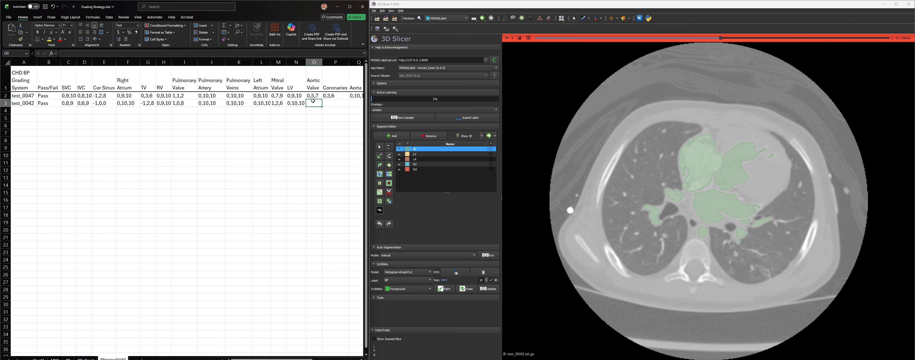
text(1,0,8)
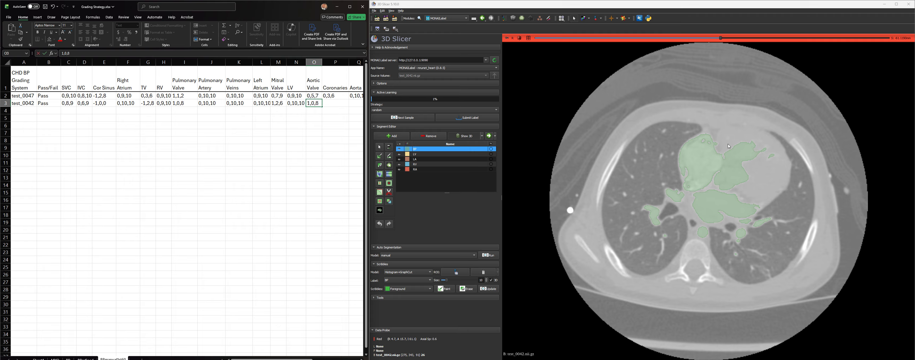
Examine the aortic root and coronary arteries across the axial slices, with test_0042's Coronaries cell selected for scoring.
mouse_move(721, 38)
mouse_down()
mouse_move(732, 40)
mouse_move(723, 40)
mouse_up()
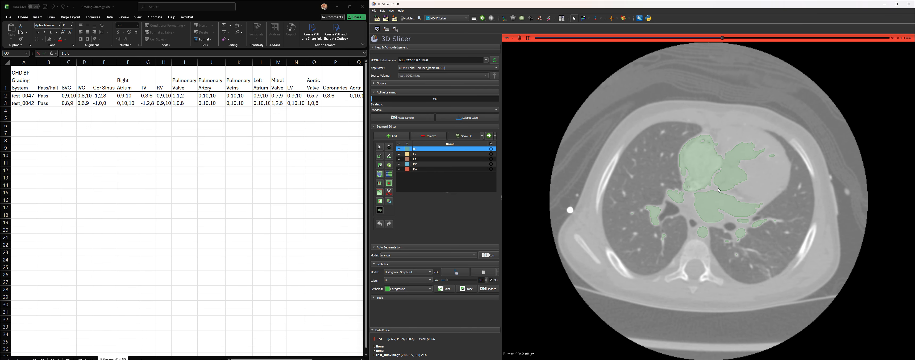
scroll(719, 190, down, 1)
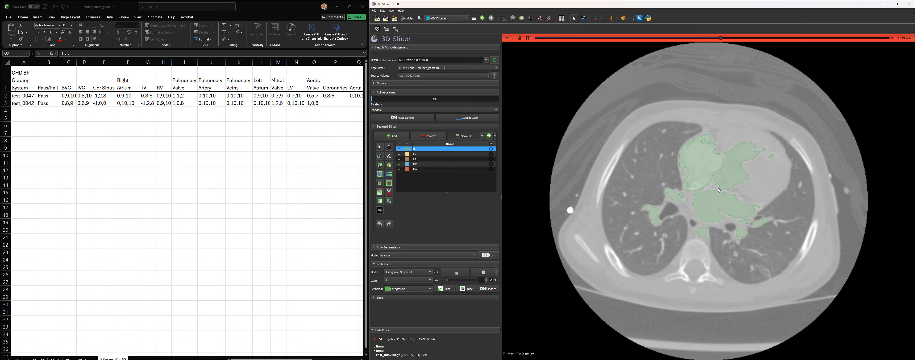
scroll(719, 190, up, 2)
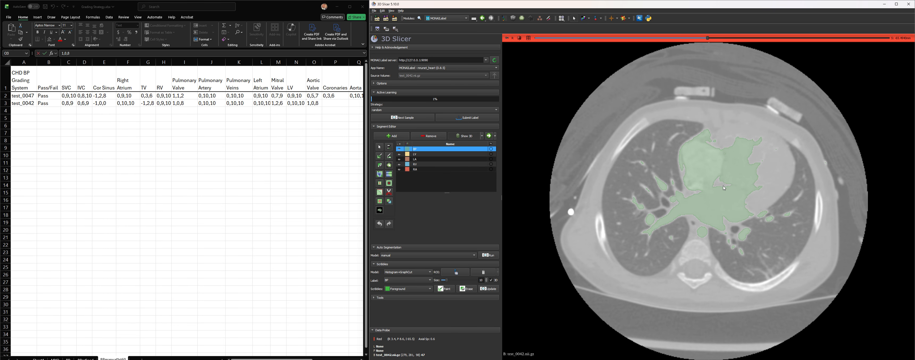
scroll(725, 187, up, 3)
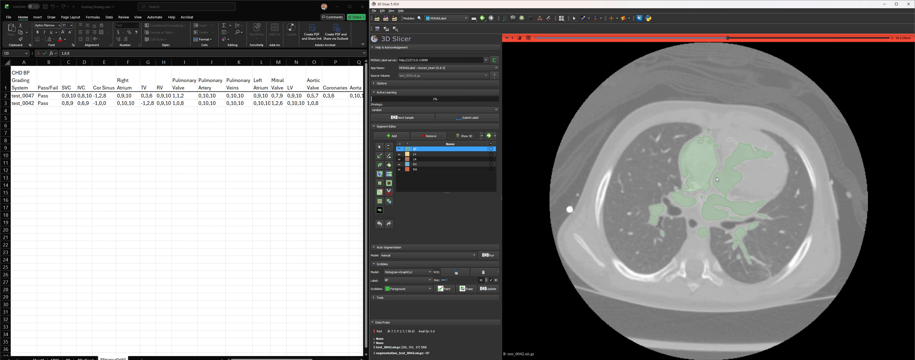
scroll(721, 182, up, 7)
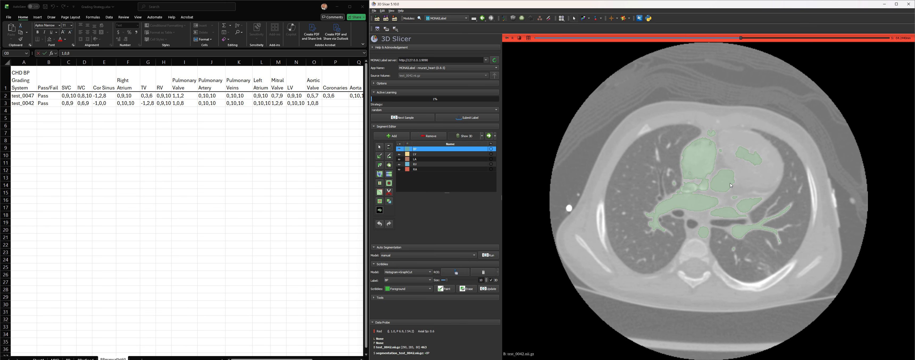
scroll(731, 186, up, 1)
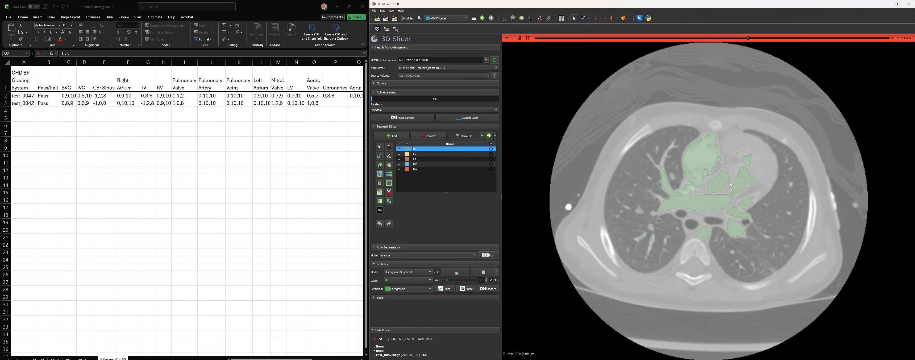
click(336, 103)
click(336, 101)
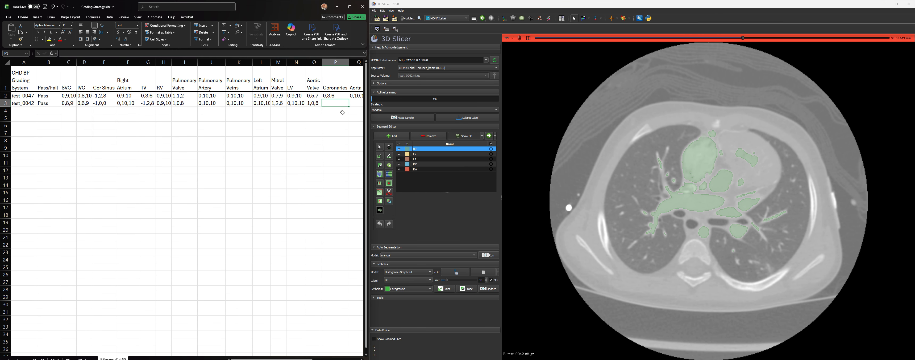
drag(740, 38, 728, 44)
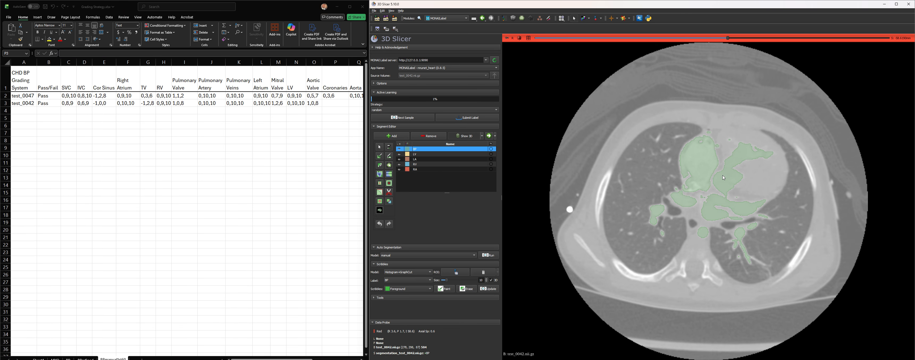
scroll(725, 170, up, 15)
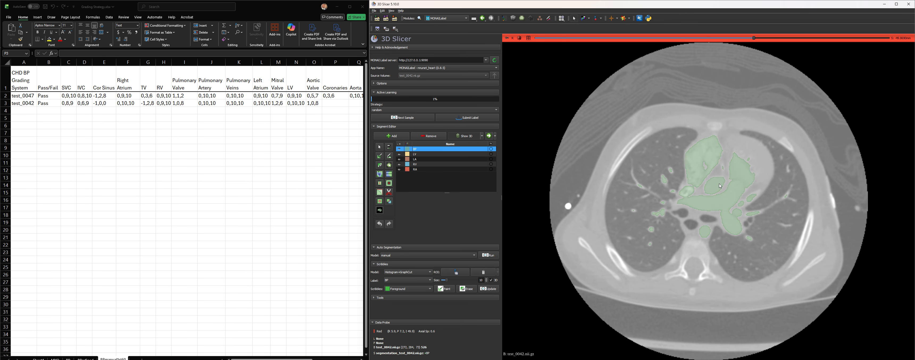
scroll(724, 164, down, 6)
scroll(723, 157, down, 3)
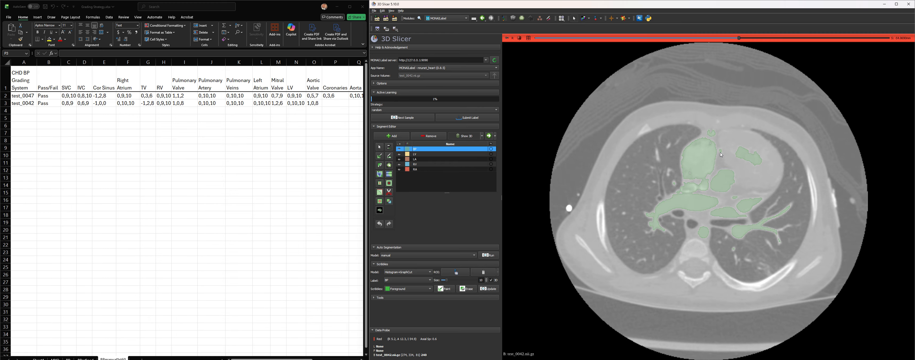
scroll(722, 155, down, 3)
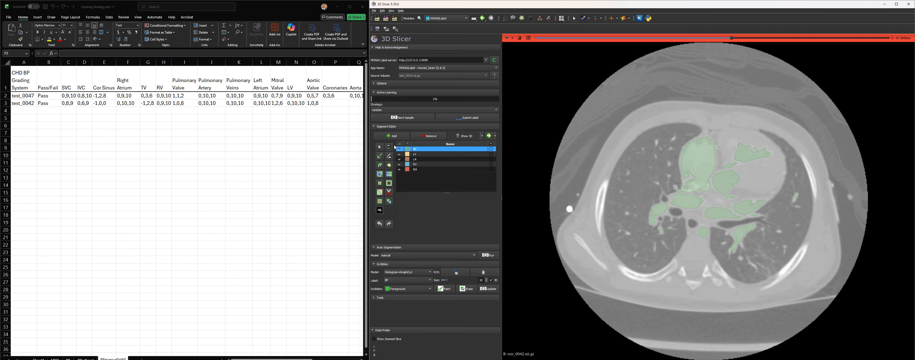
Inspect the blood-pool model's front surface in an enlarged 3D view, and return to the four-view layout.
click(529, 39)
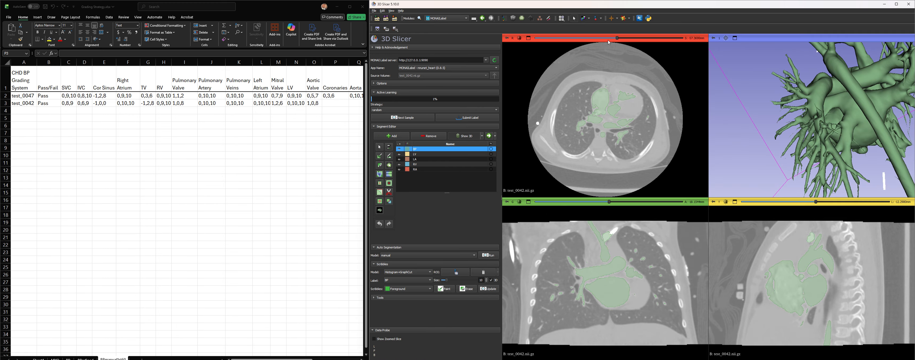
click(733, 38)
scroll(752, 185, down, 3)
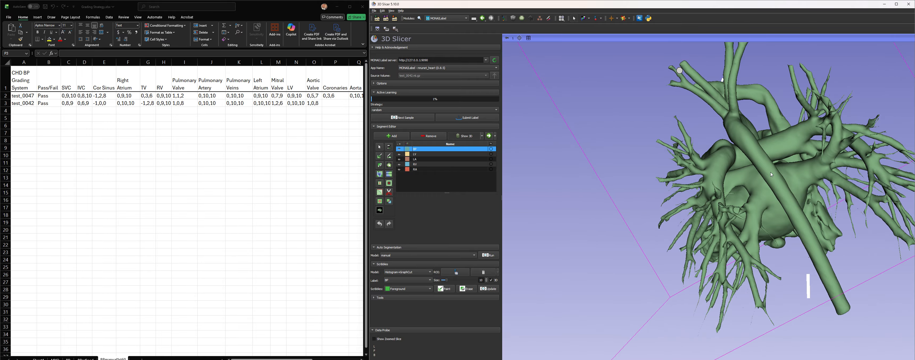
drag(752, 185, 627, 233)
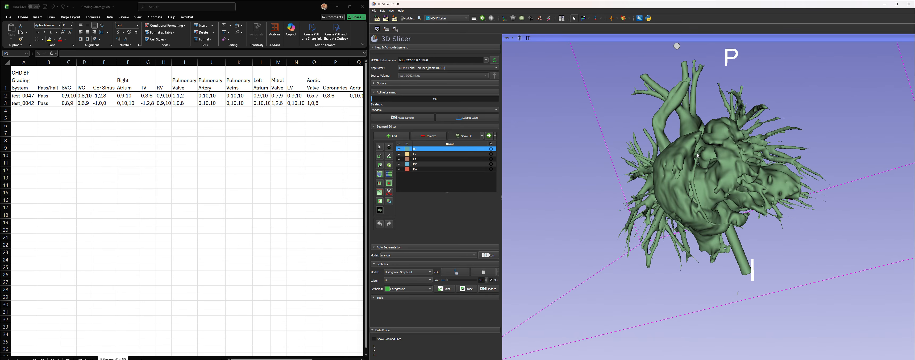
drag(721, 171, 805, 175)
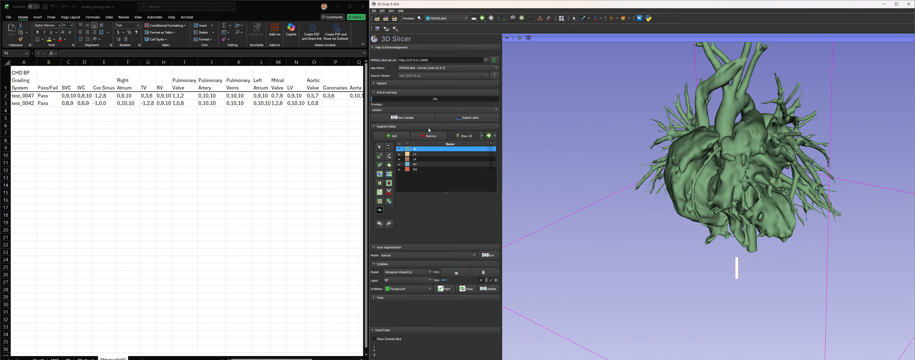
click(528, 38)
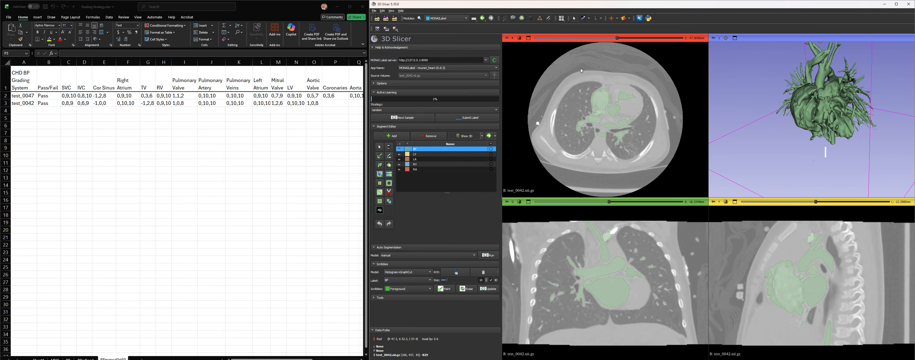
Recheck the coronary origins in the enlarged axial view and enter 0,5,7 as test_0042's Coronaries score.
click(529, 37)
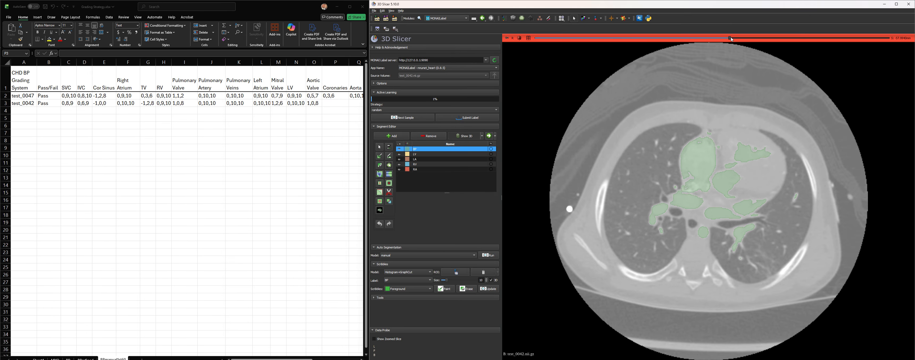
drag(730, 39, 731, 97)
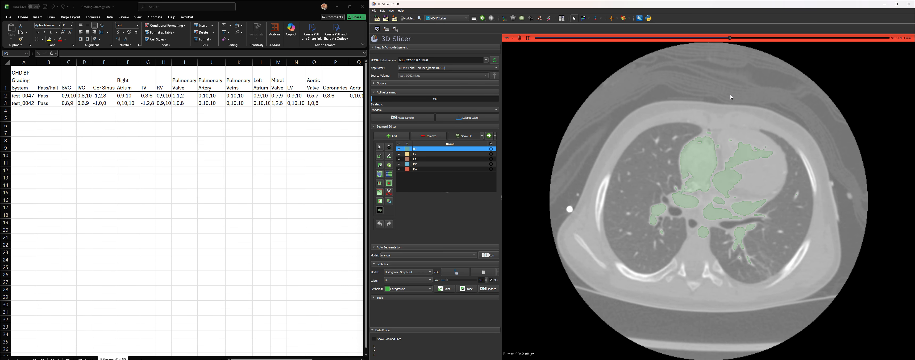
click(339, 103)
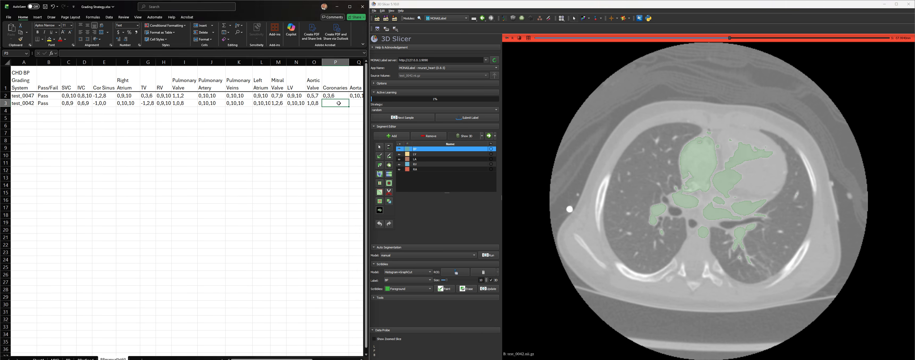
text(0,5,7)
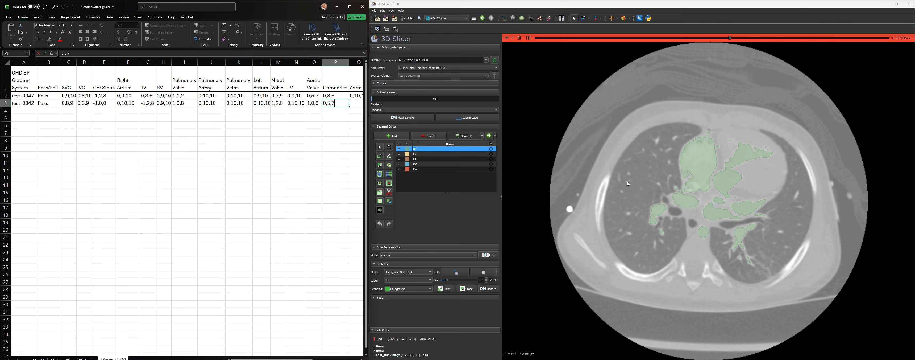
Examine the area between left atrium and left ventricle across the axial slices, following the BP segment's edge there.
scroll(734, 195, down, 12)
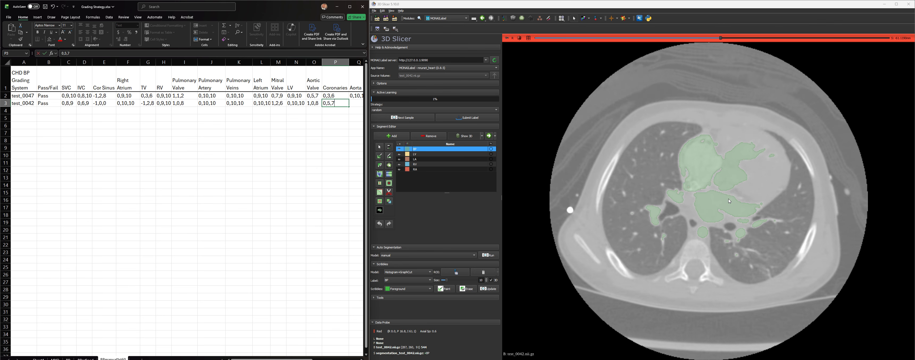
scroll(743, 200, up, 20)
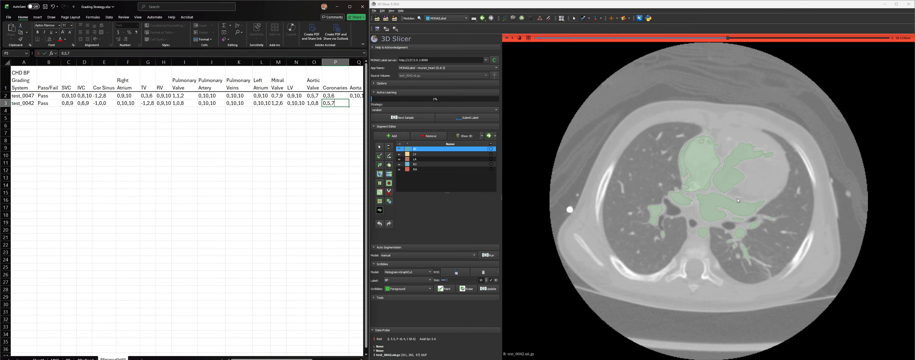
scroll(764, 199, down, 5)
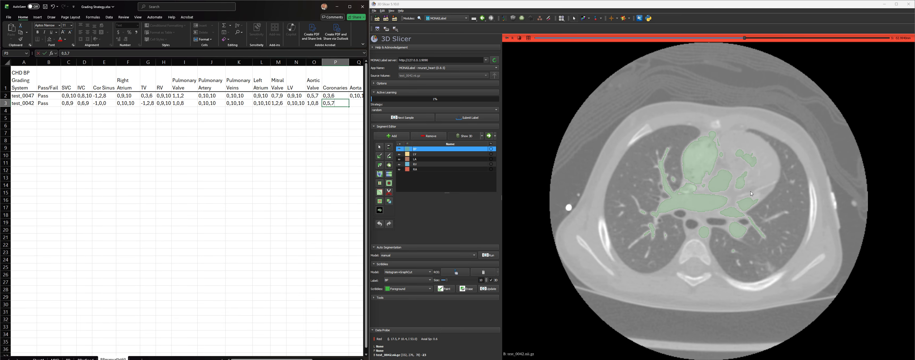
scroll(753, 197, down, 3)
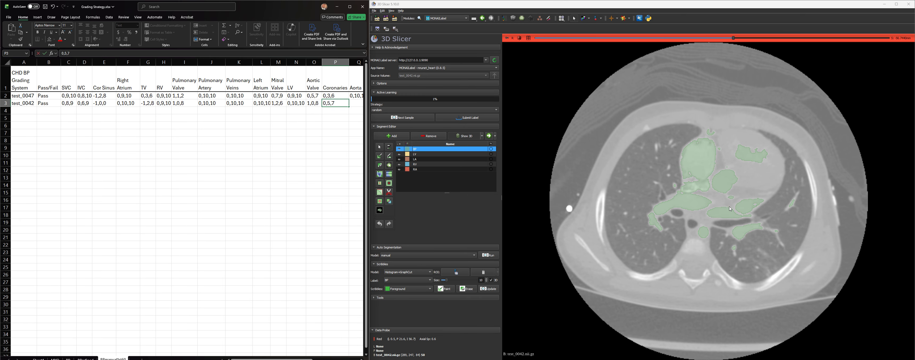
scroll(735, 209, up, 3)
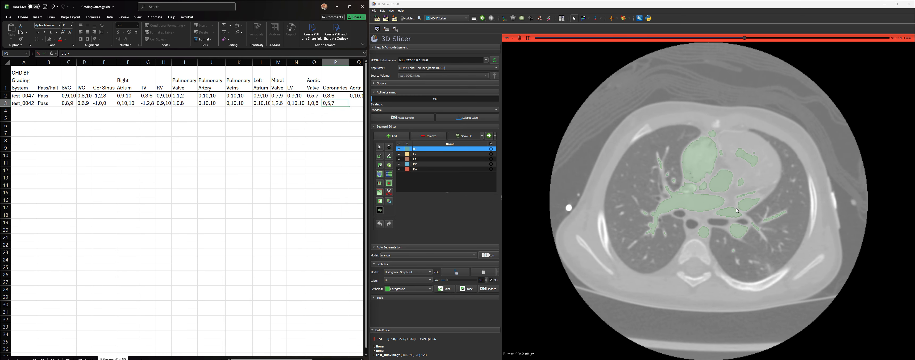
scroll(740, 208, down, 9)
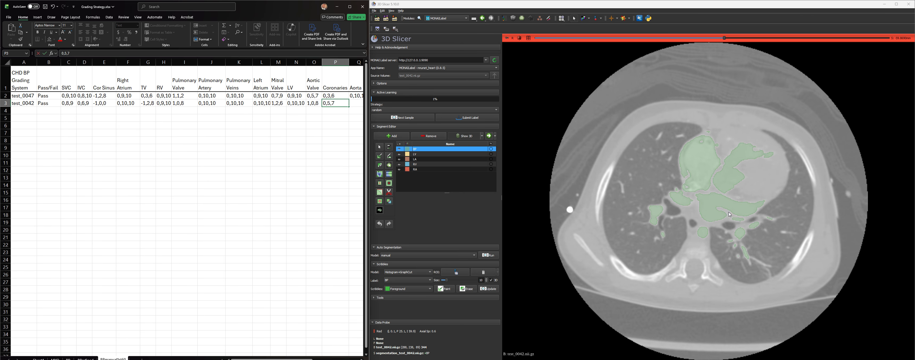
scroll(739, 202, up, 2)
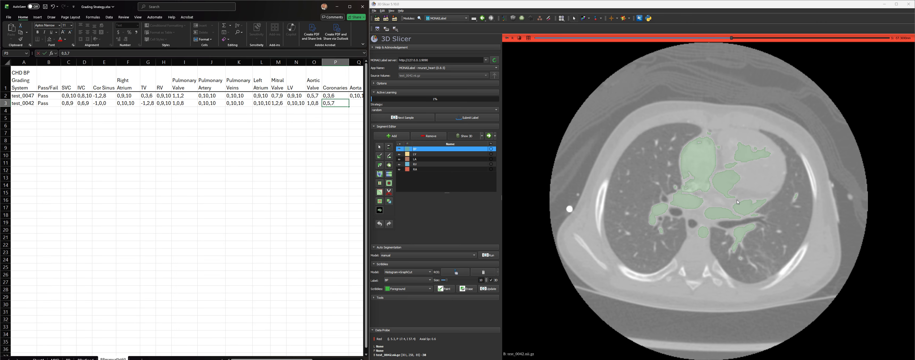
scroll(738, 202, down, 5)
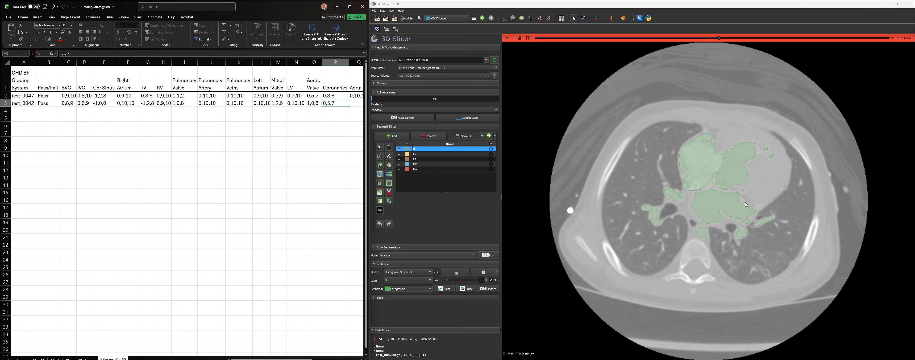
scroll(746, 205, down, 3)
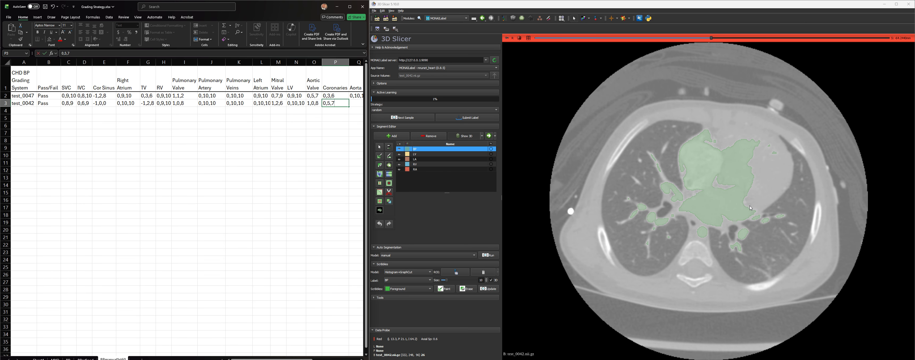
With test_0042's Aorta cell selected for scoring, examine the aorta in the axial slices and enlarged 3D model, and restore the four-view layout.
scroll(750, 208, up, 11)
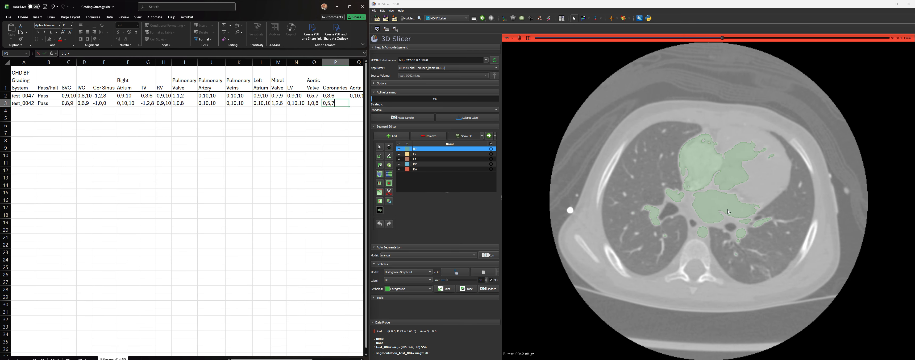
click(351, 104)
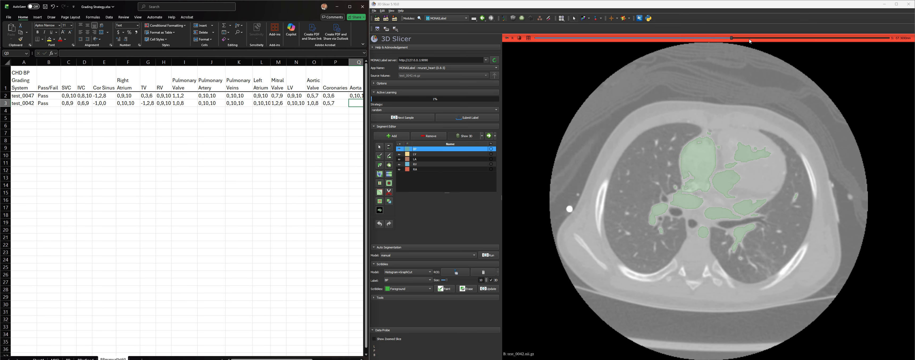
mouse_move(733, 39)
mouse_down()
mouse_move(818, 46)
mouse_move(735, 48)
mouse_move(744, 46)
mouse_up()
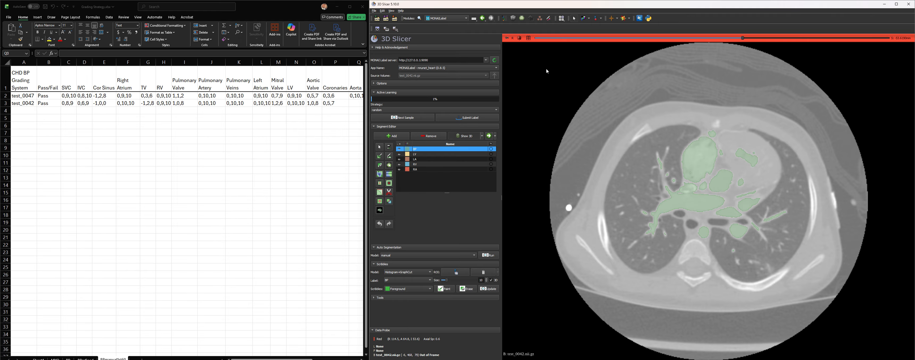
click(530, 39)
click(734, 37)
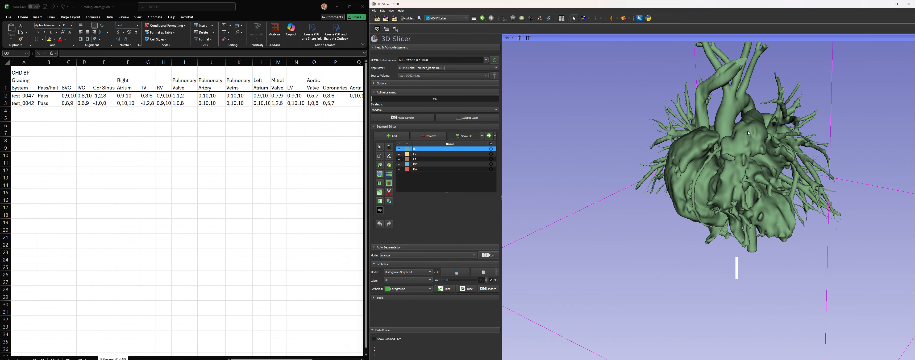
drag(730, 154, 504, 43)
click(529, 38)
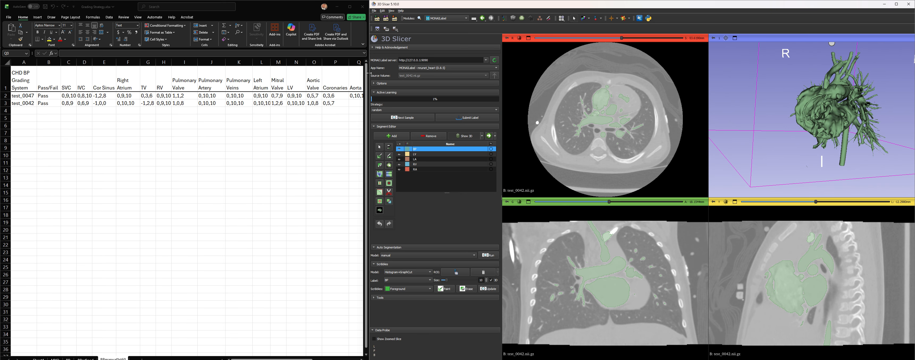
Enter 0,10,10 as test_0042's Aorta score in the grading spreadsheet.
click(355, 103)
text(0,10,10)
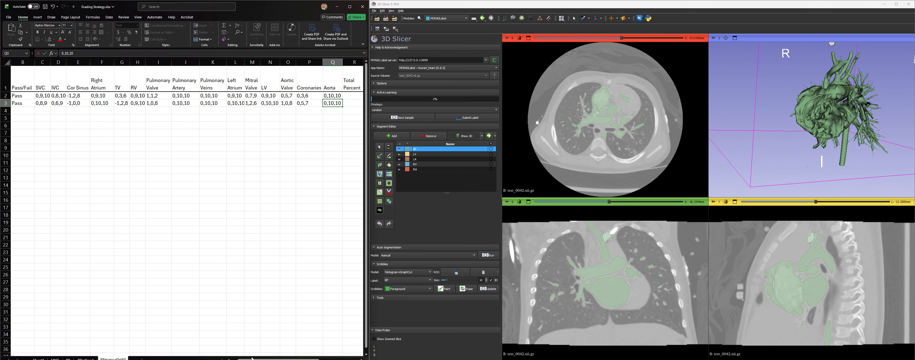
scroll(158, 245, left, 1)
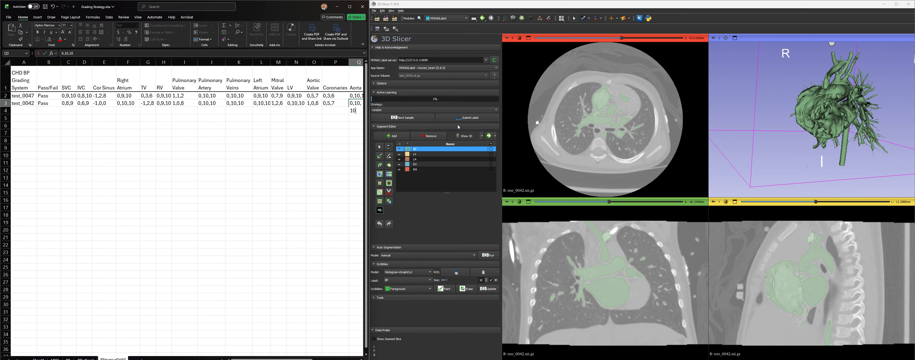
Submit test_0042's segmentation label to the MONAI Label server and return to its Aorta cell in the grading sheet.
click(464, 119)
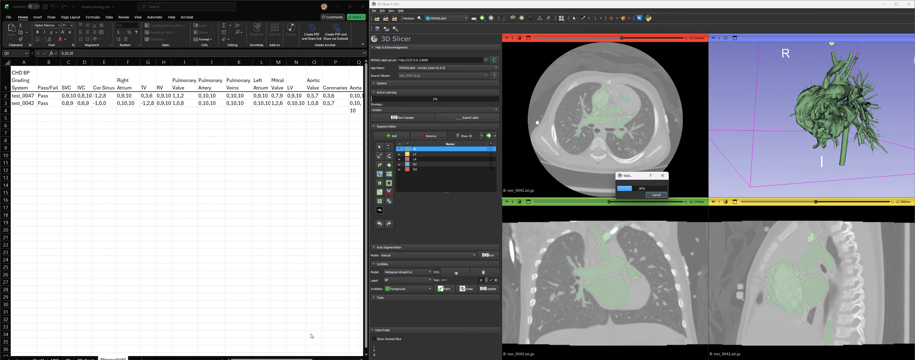
click(356, 103)
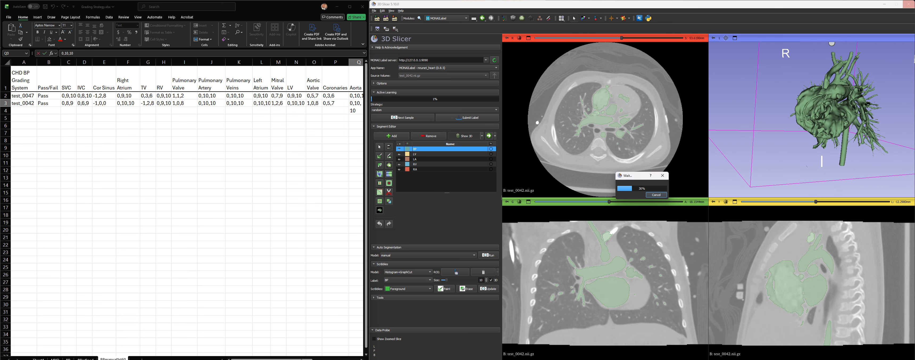